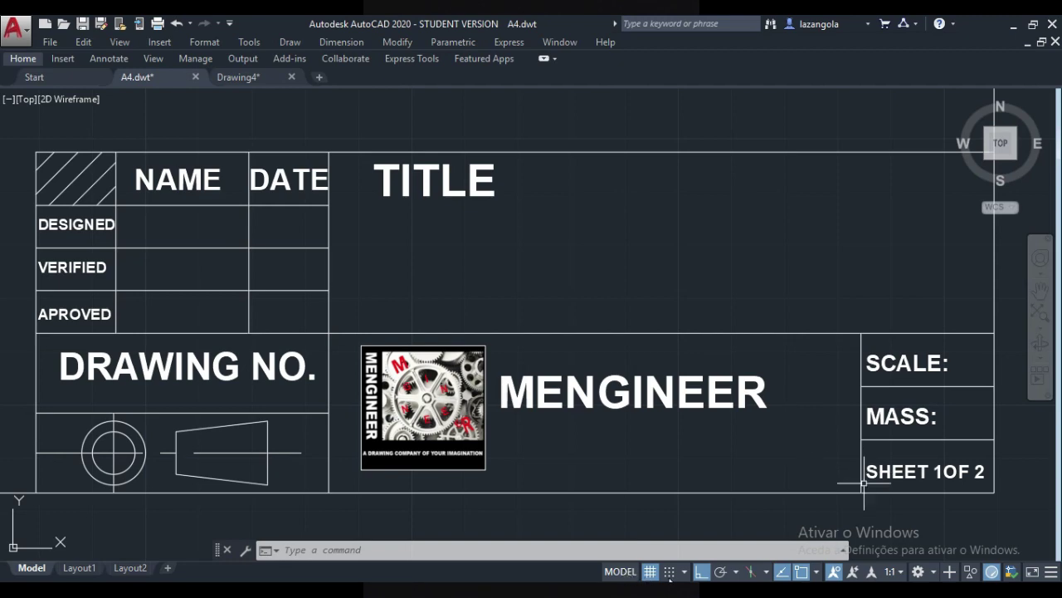
- Look up A4's 210 × 297 mm size in the paper size PDF table
click(496, 531)
scroll(498, 349, up, 3)
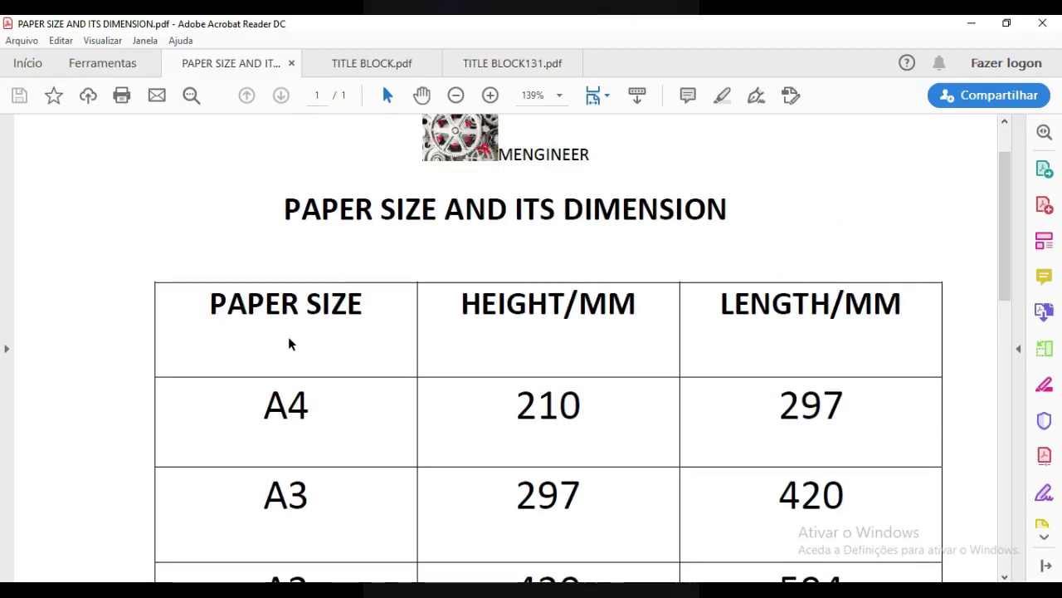
scroll(291, 344, down, 3)
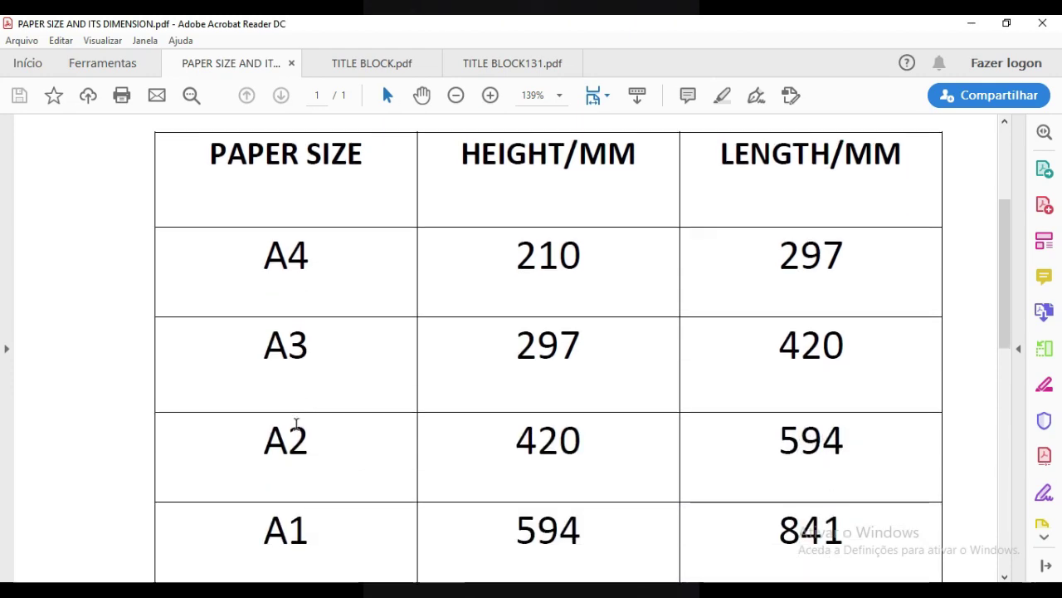
scroll(299, 434, down, 3)
scroll(301, 476, up, 4)
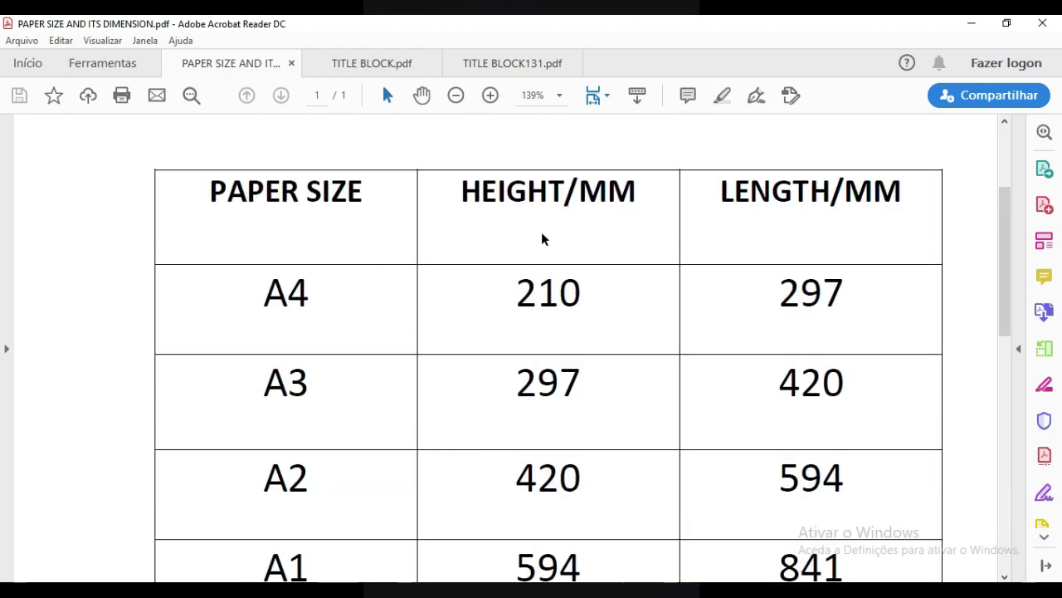
scroll(539, 237, up, 2)
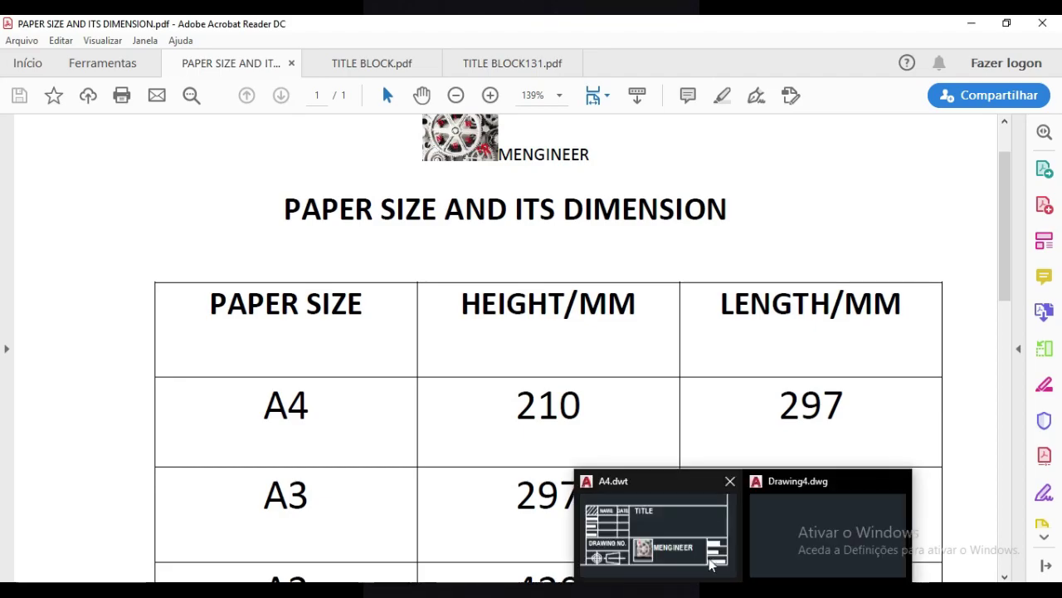
- Return to AutoCAD, show the empty Drawing4, and pan the origin to the lower left
click(710, 561)
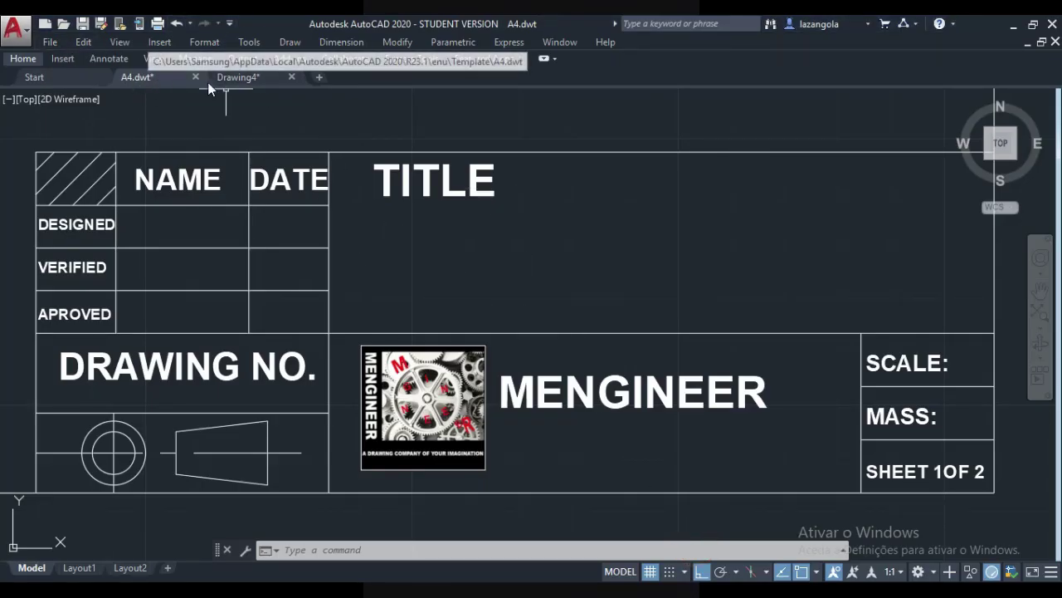
click(239, 79)
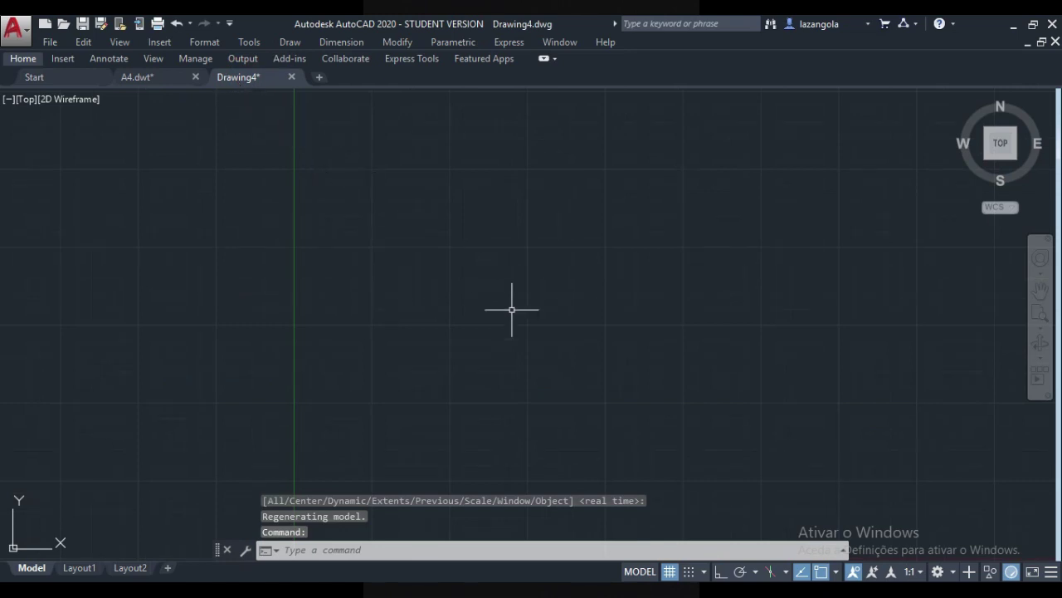
middle_drag(512, 306, 453, 294)
mouse_move(651, 579)
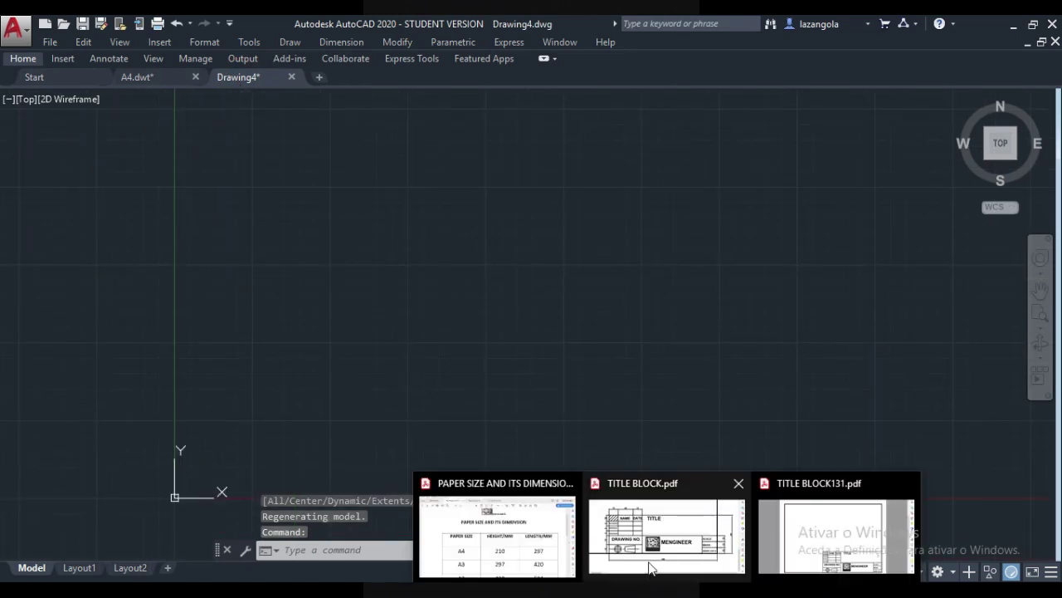
click(664, 536)
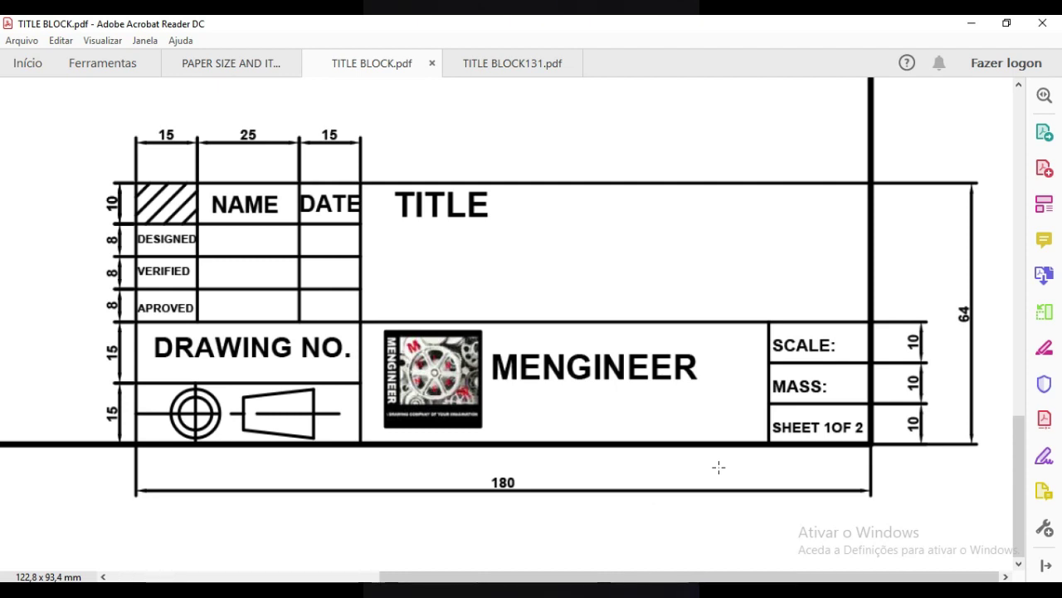
scroll(718, 467, up, 1)
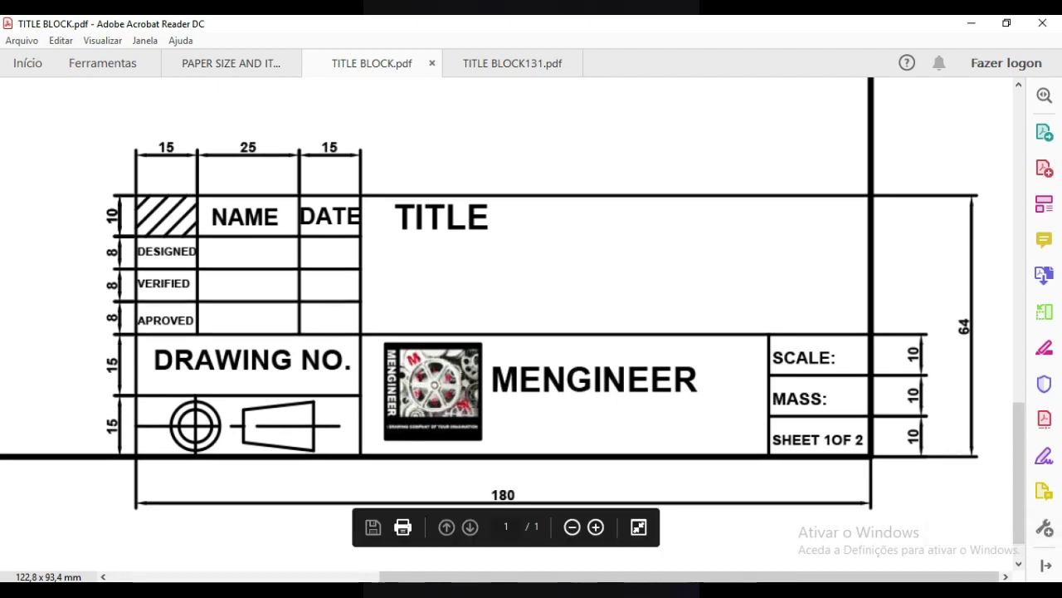
click(780, 545)
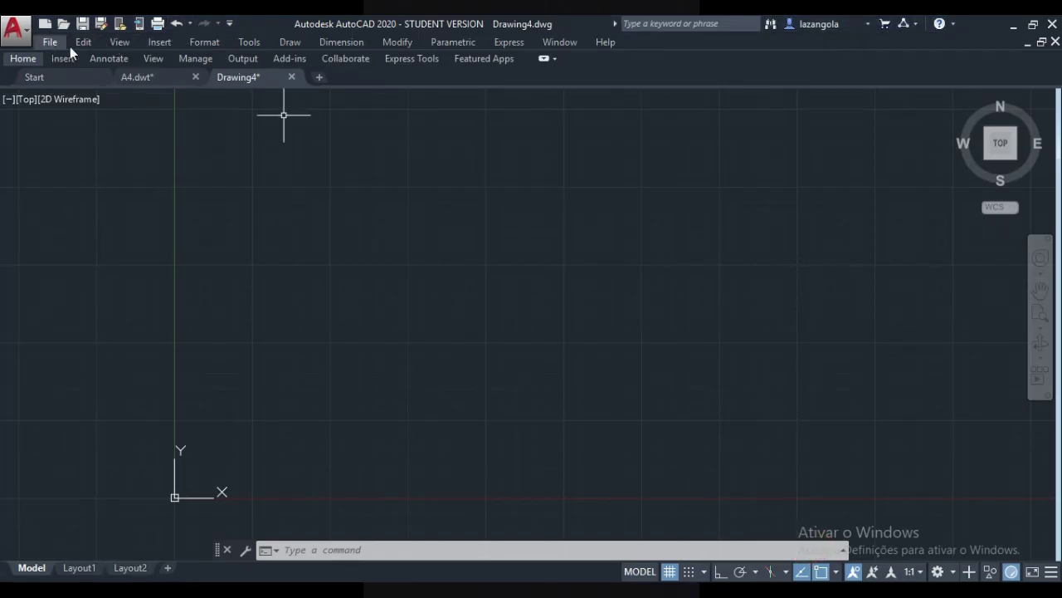
- Draw a 297 × 210 rectangle as the A4 sheet border
click(26, 63)
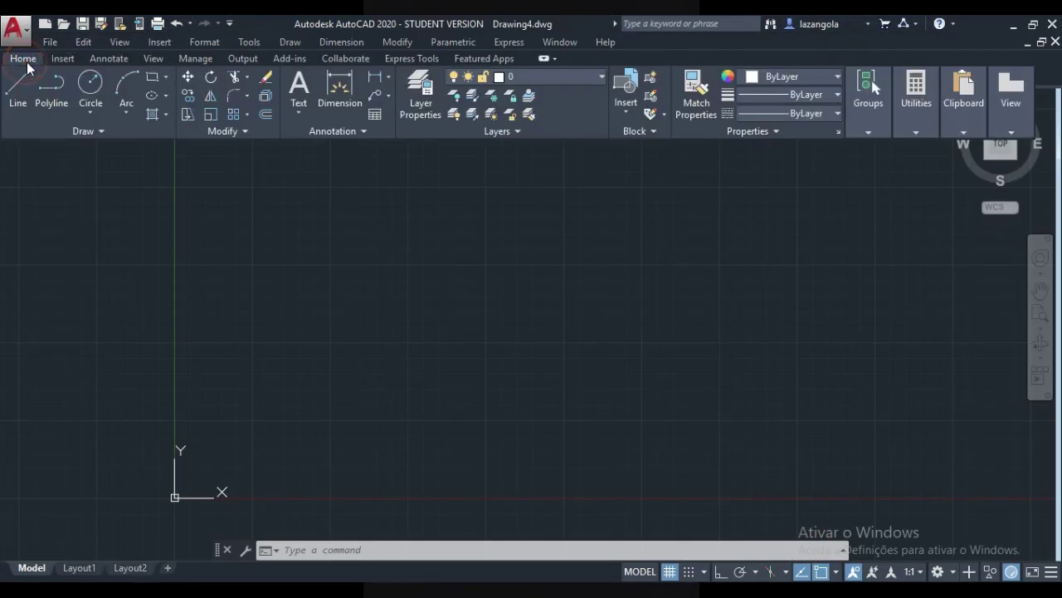
click(151, 75)
click(268, 483)
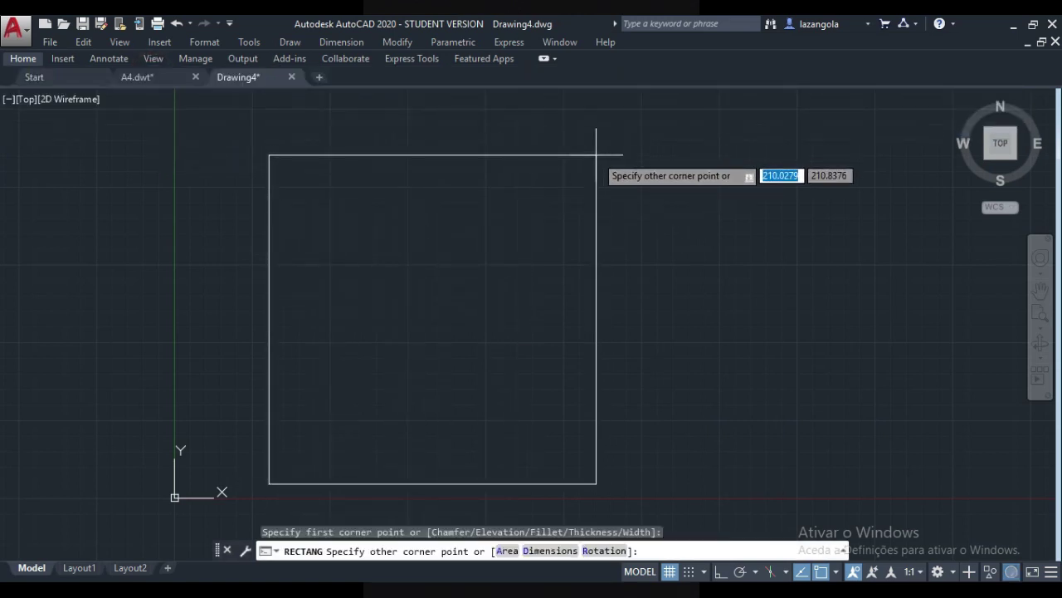
text(29)
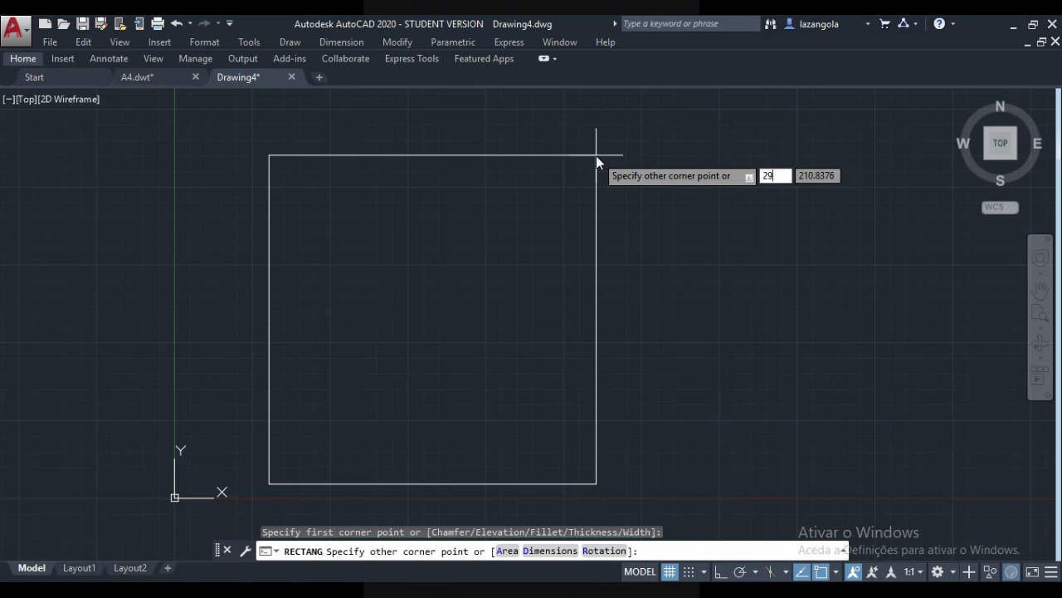
text(7)
key(Tab)
text(210)
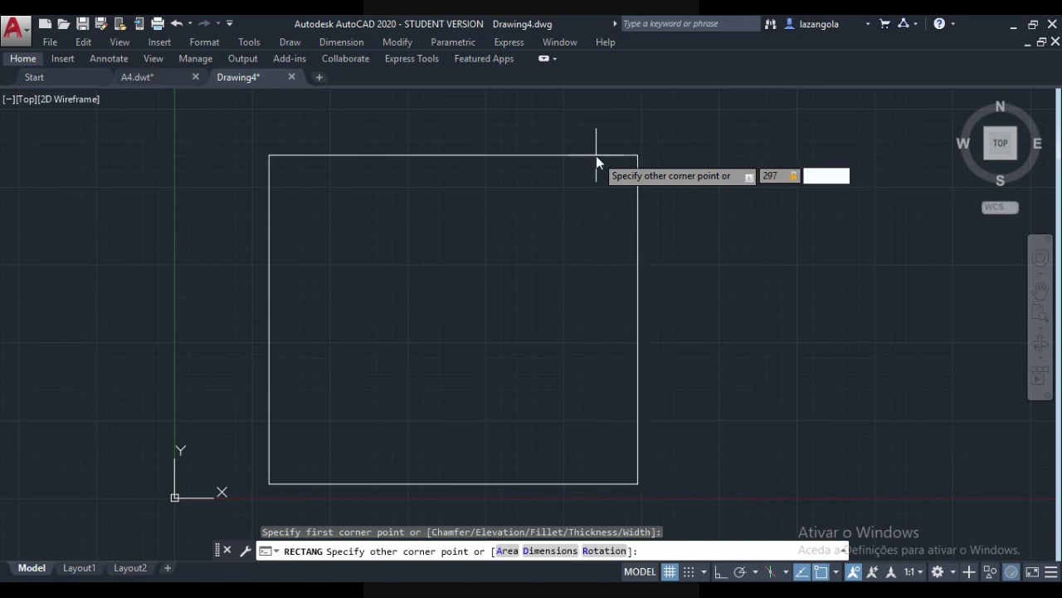
key(Return)
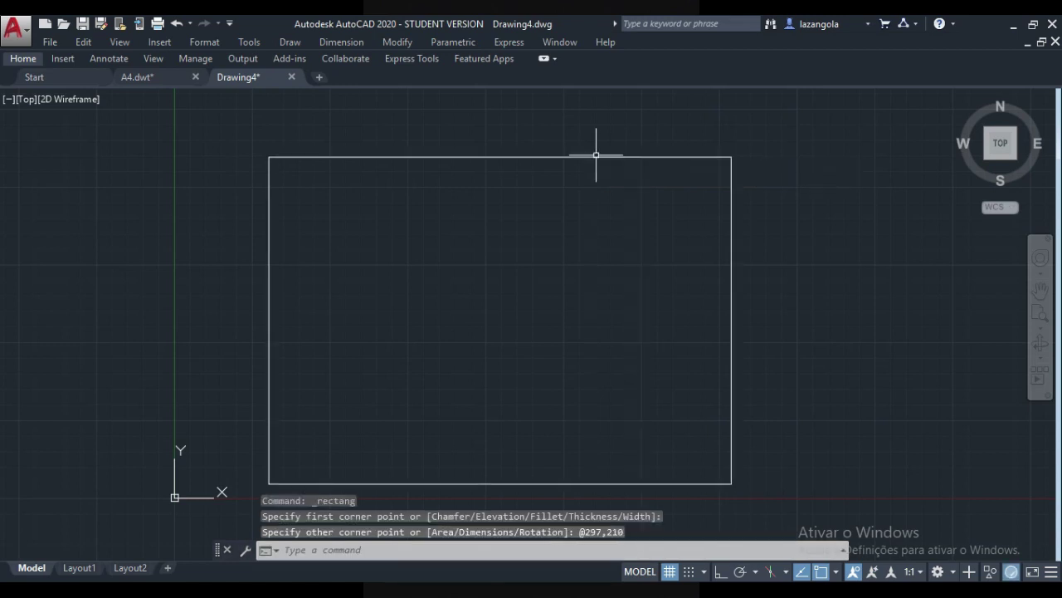
- Explode the border rectangle into separate lines
click(458, 156)
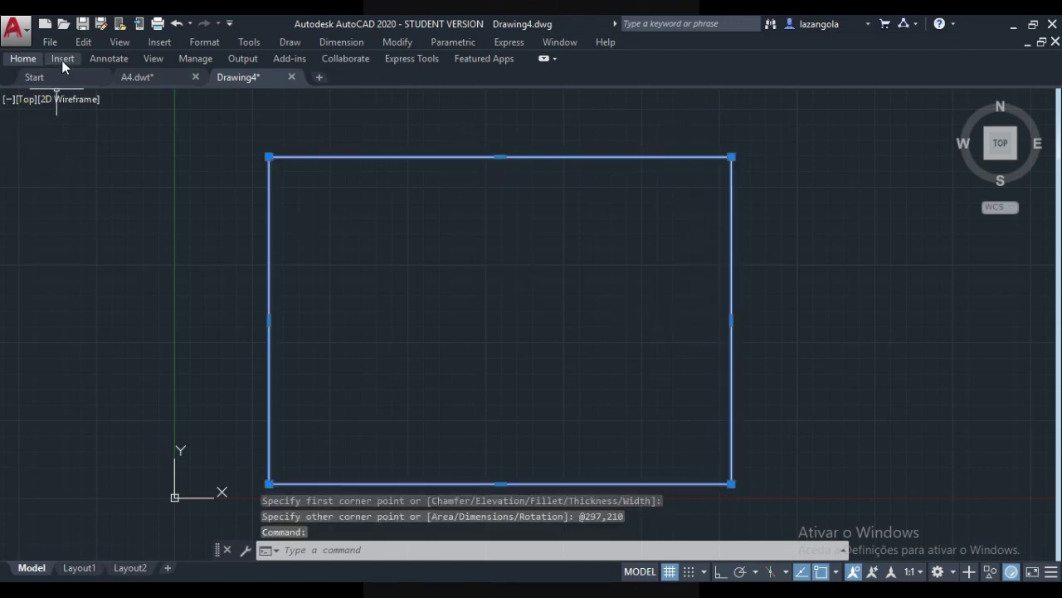
click(27, 60)
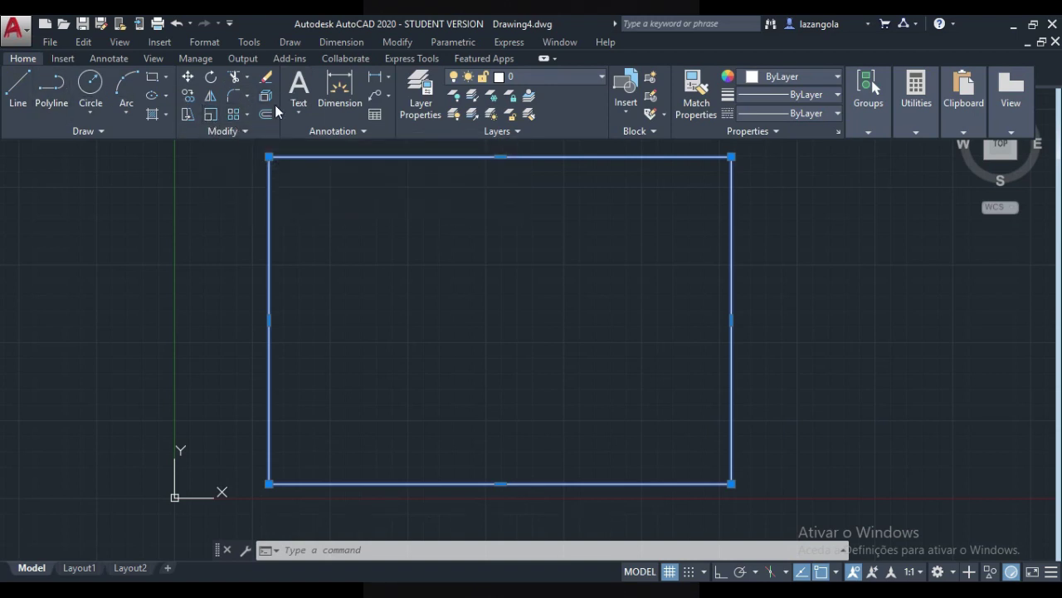
click(270, 100)
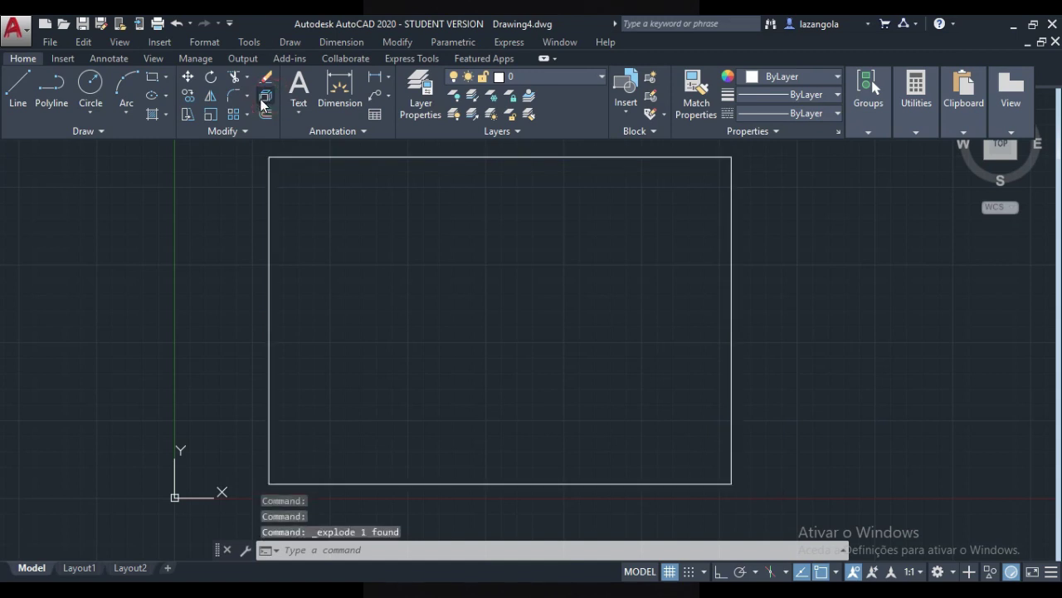
click(423, 157)
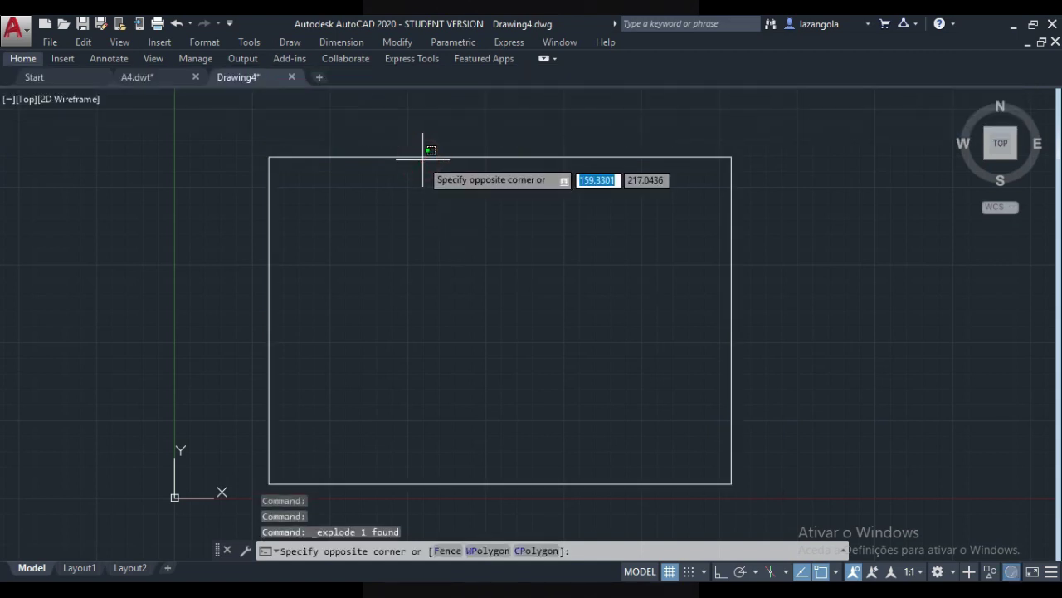
click(420, 158)
click(423, 156)
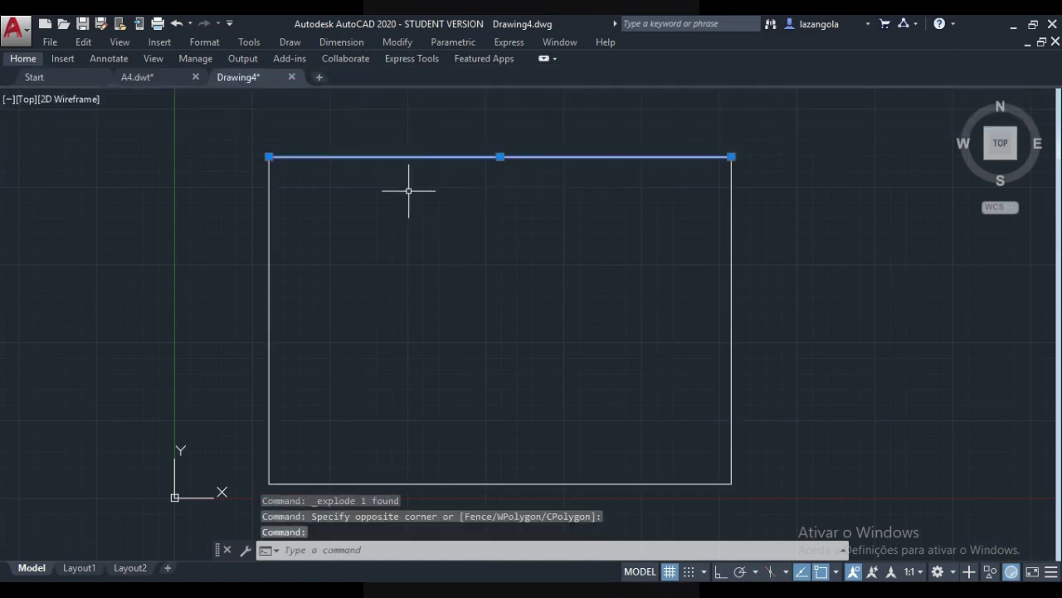
key(Escape)
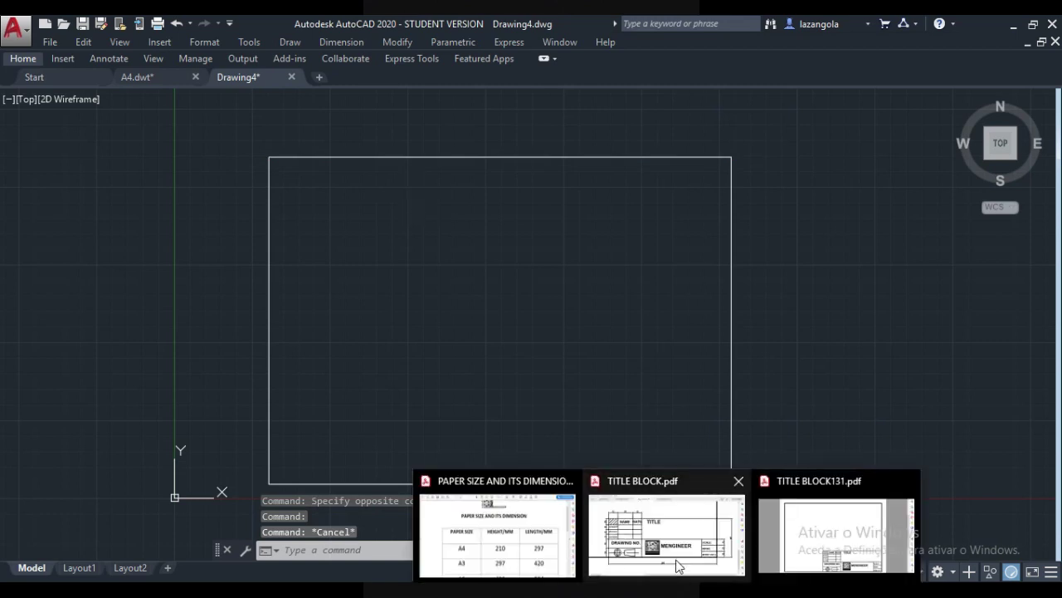
click(681, 565)
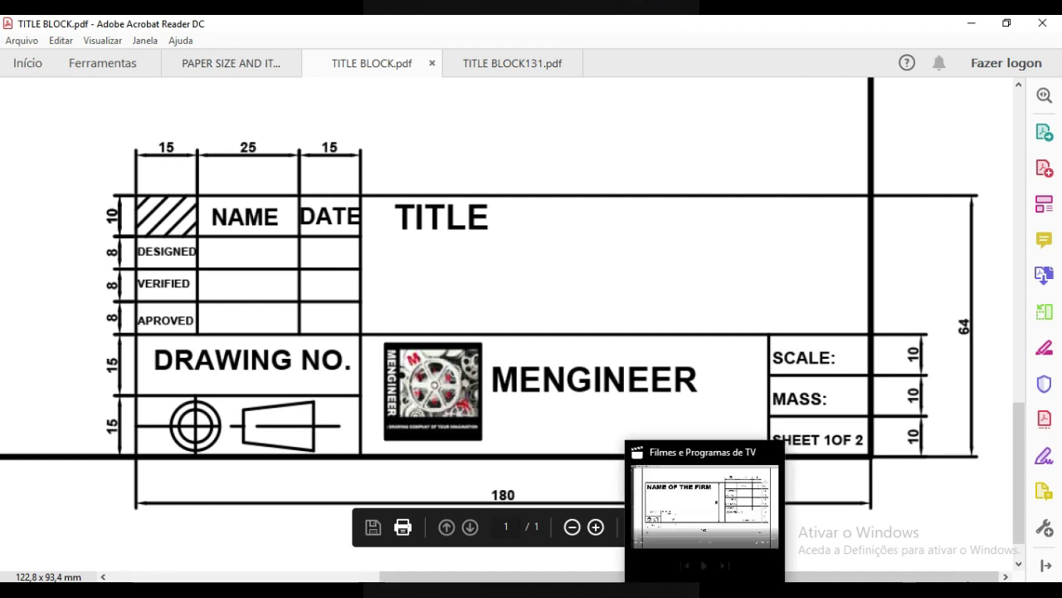
mouse_move(743, 589)
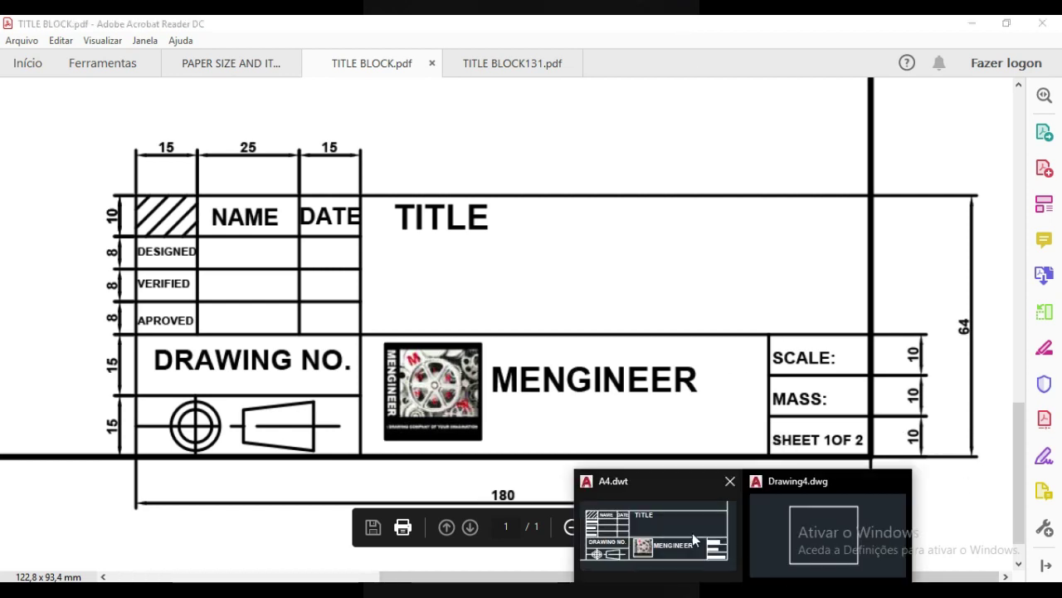
click(808, 528)
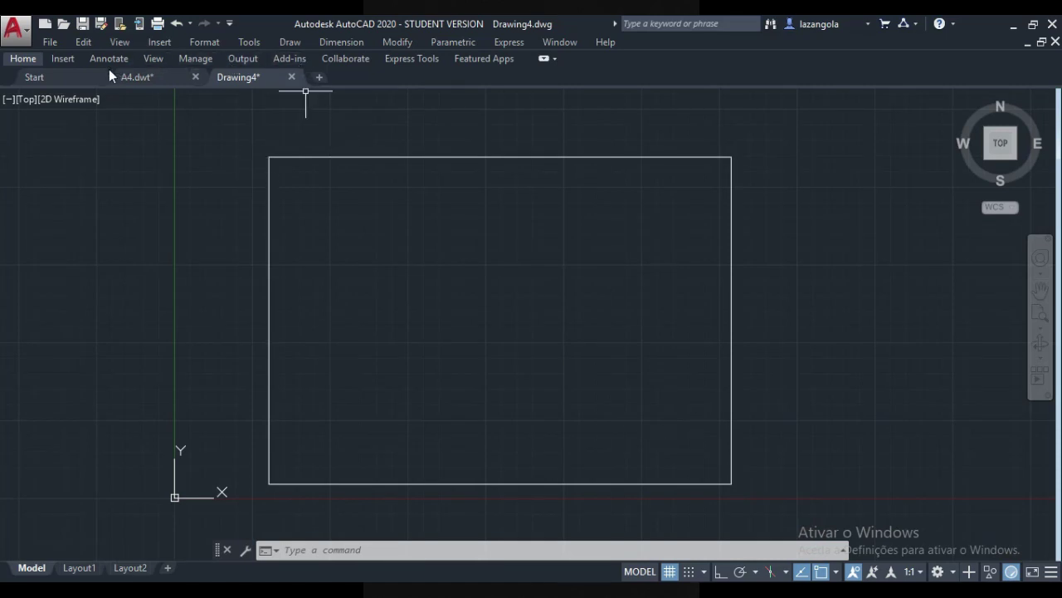
- Offset the frame's right edge 180 inward and its bottom edge 64 upward
click(23, 59)
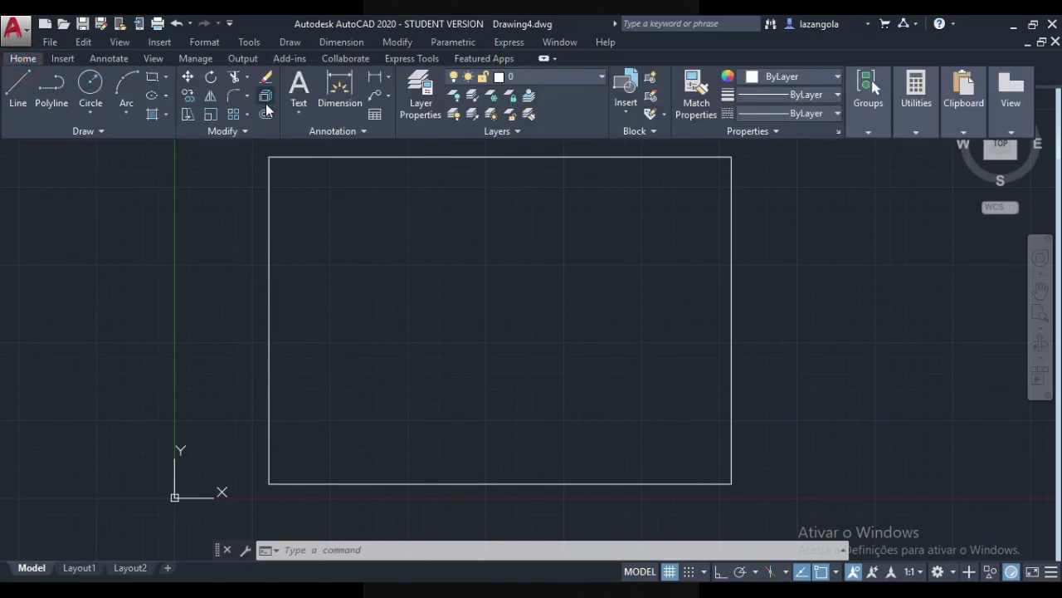
click(265, 116)
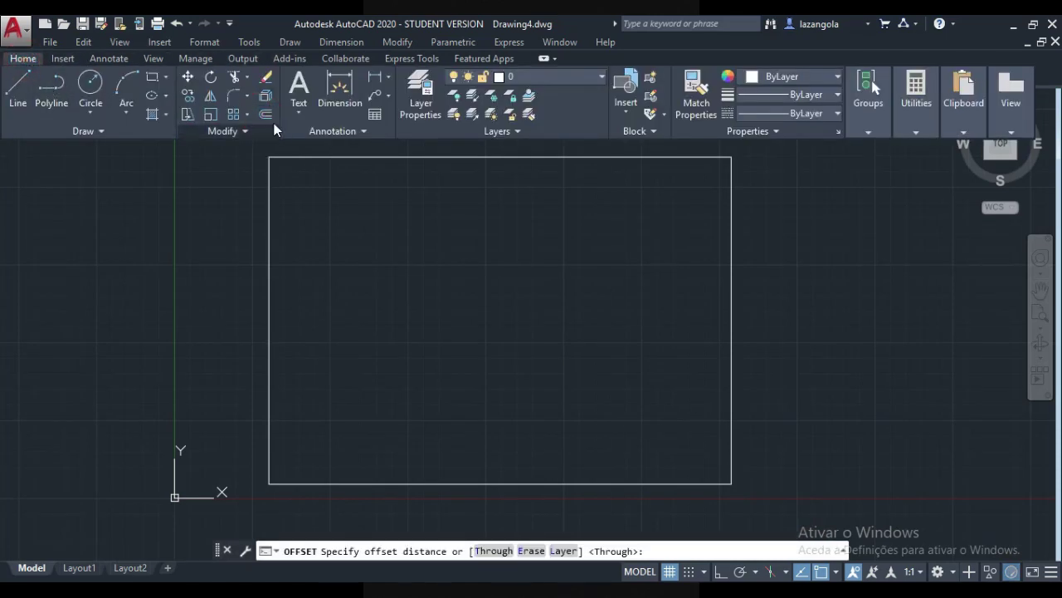
text(180)
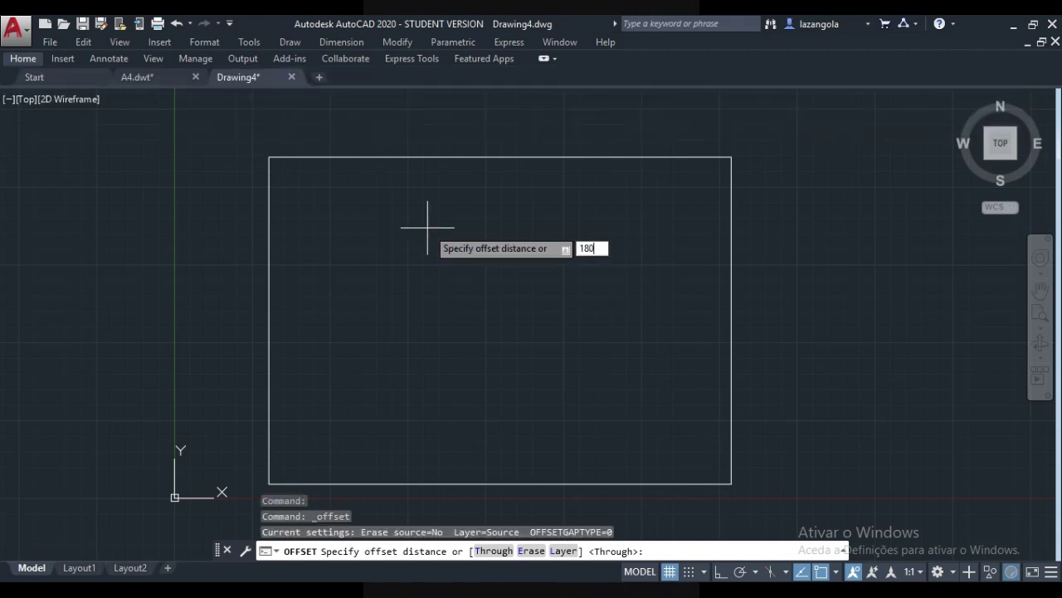
key(Return)
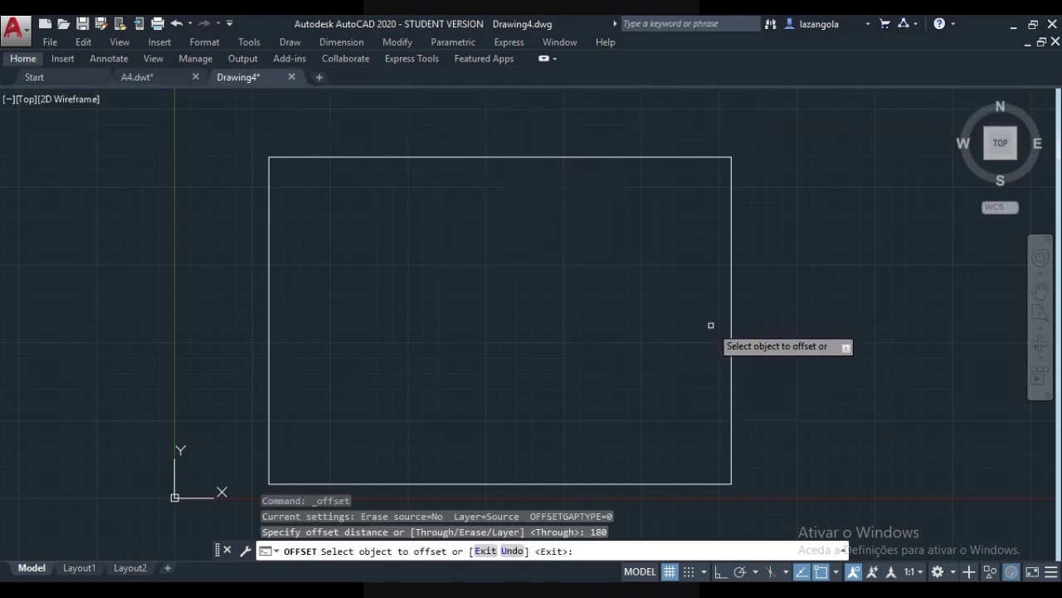
click(727, 307)
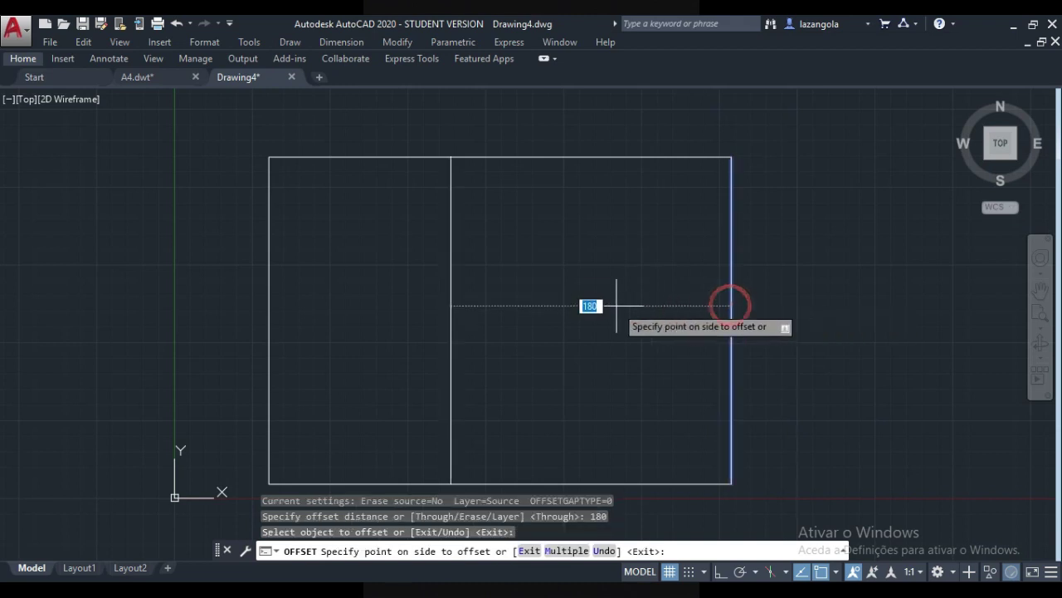
click(573, 307)
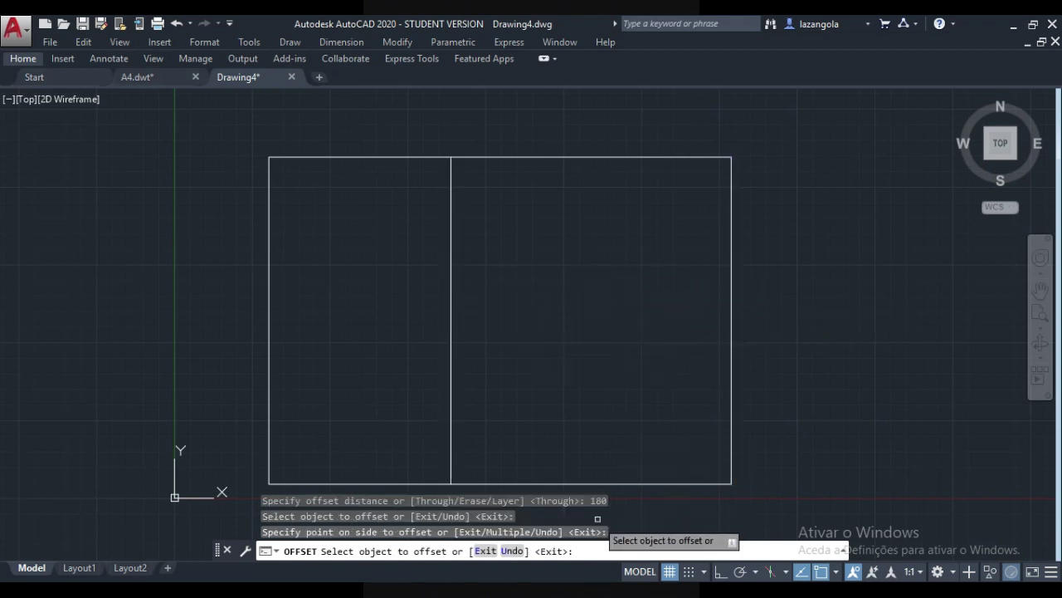
click(596, 481)
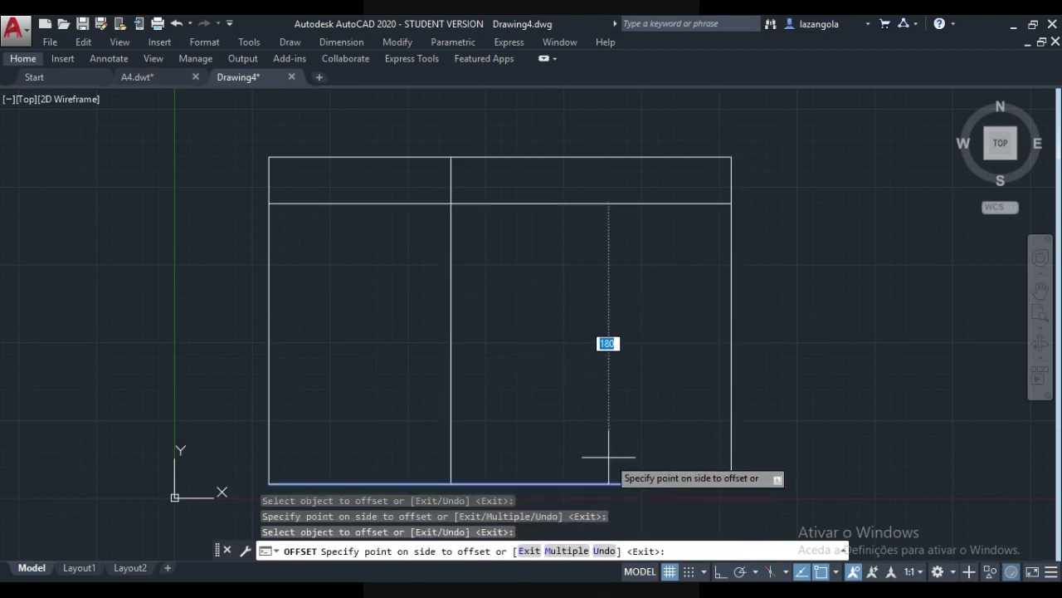
click(609, 457)
key(Escape)
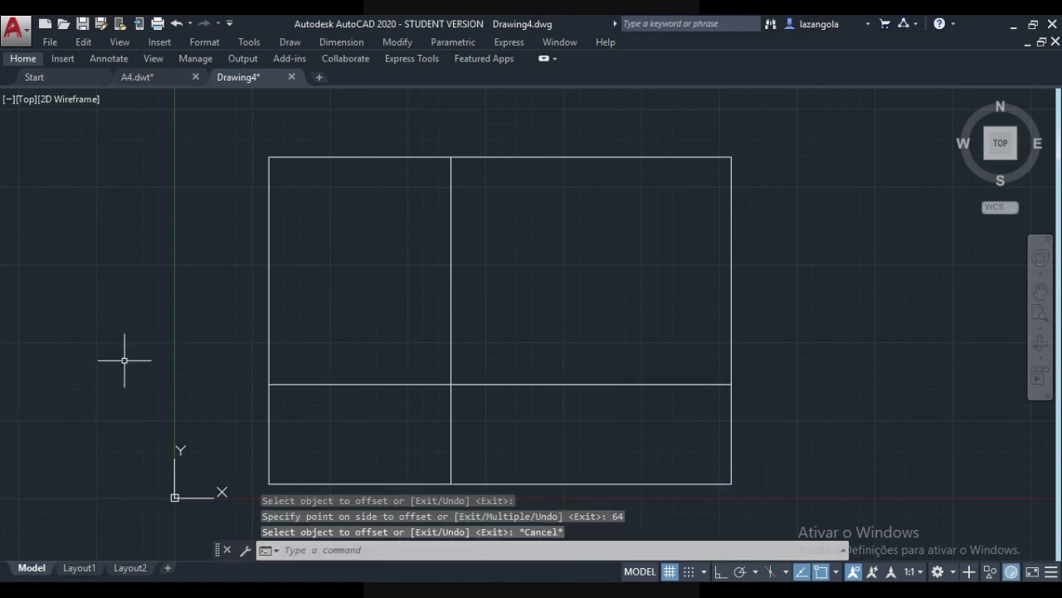
- Trim the crossing offset lines to leave a 180 × 64 box in the lower-right corner
click(23, 58)
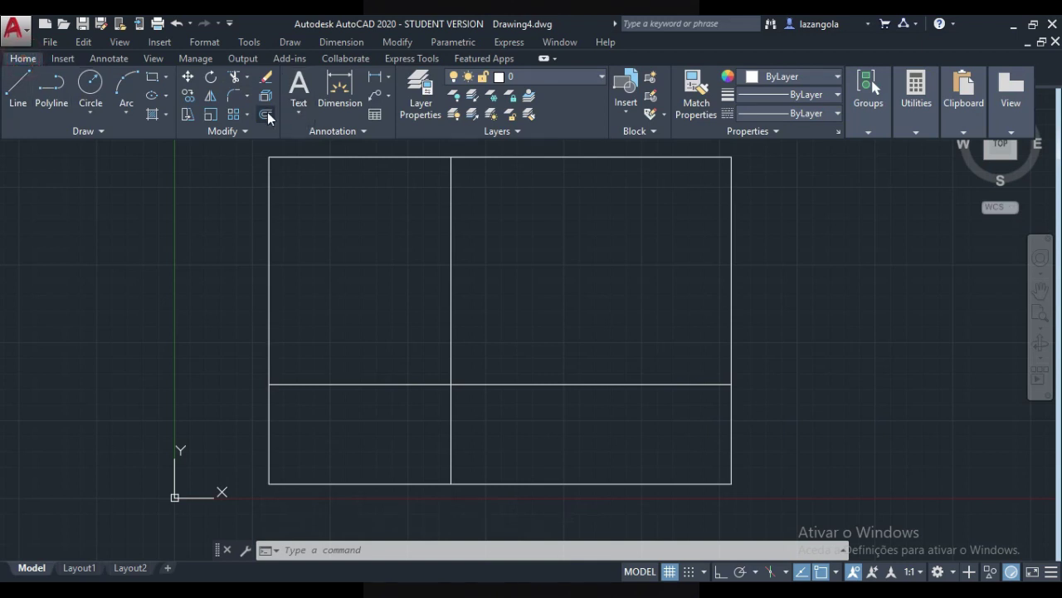
click(235, 78)
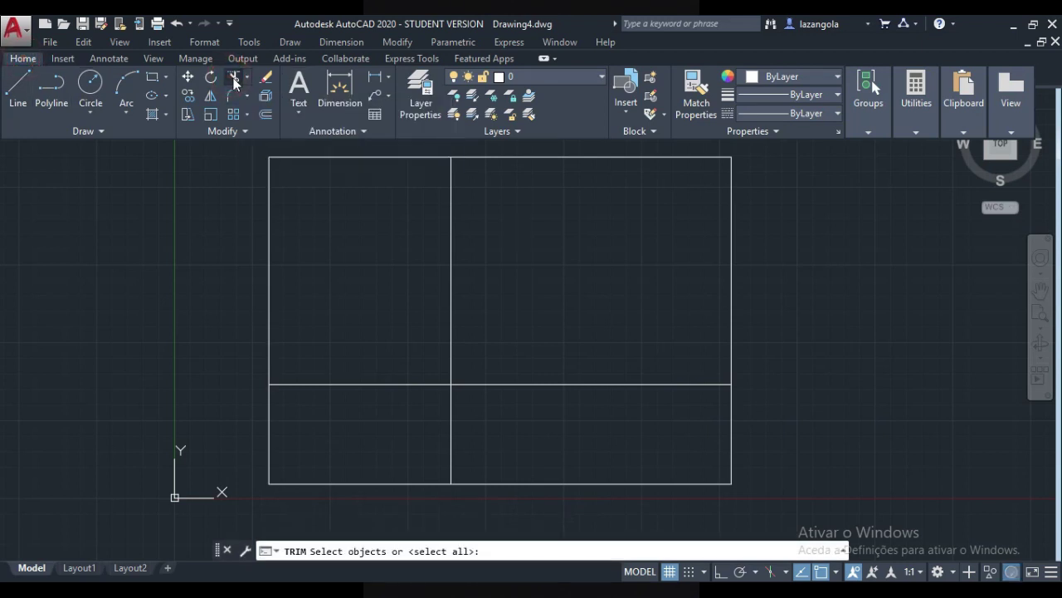
key(Return)
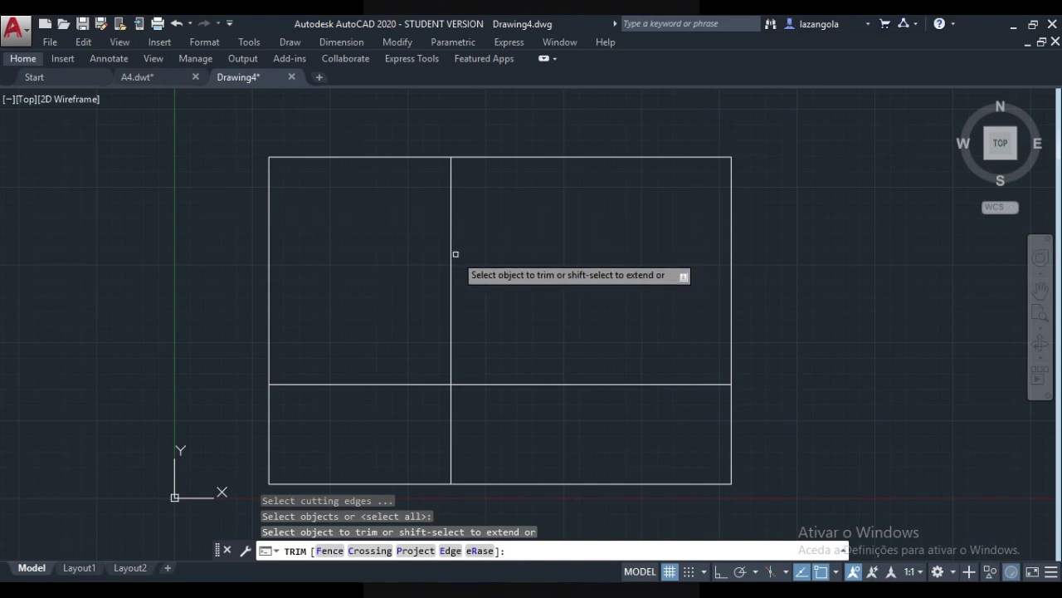
click(453, 259)
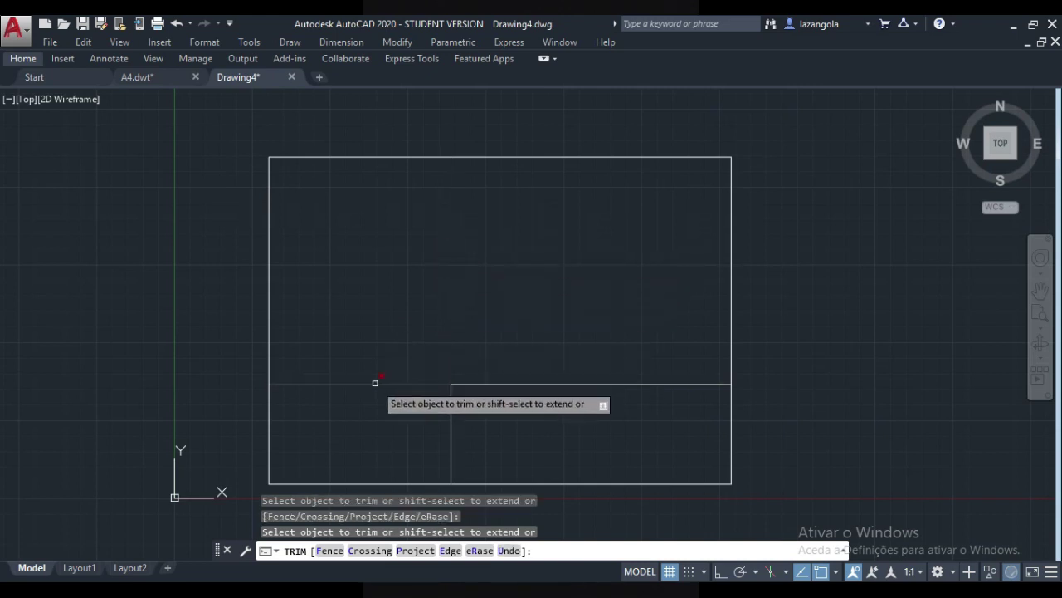
click(375, 382)
key(Escape)
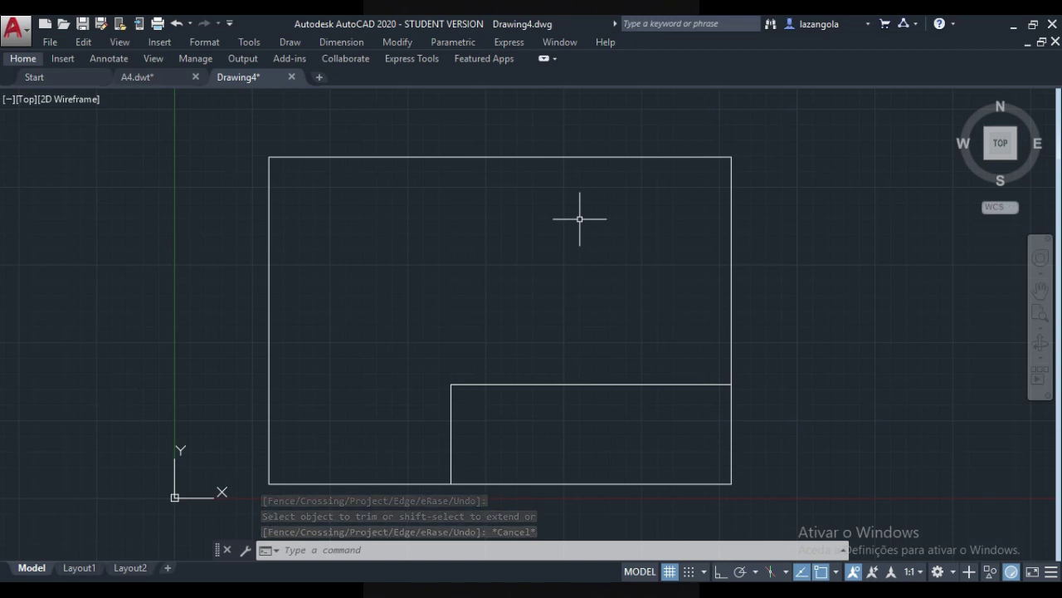
mouse_move(668, 591)
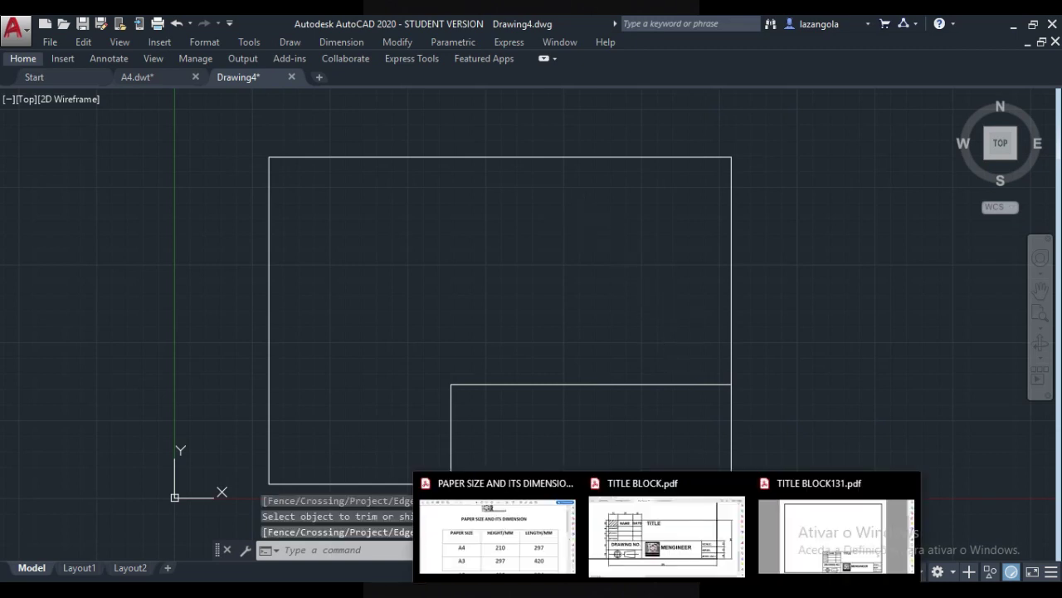
mouse_move(669, 548)
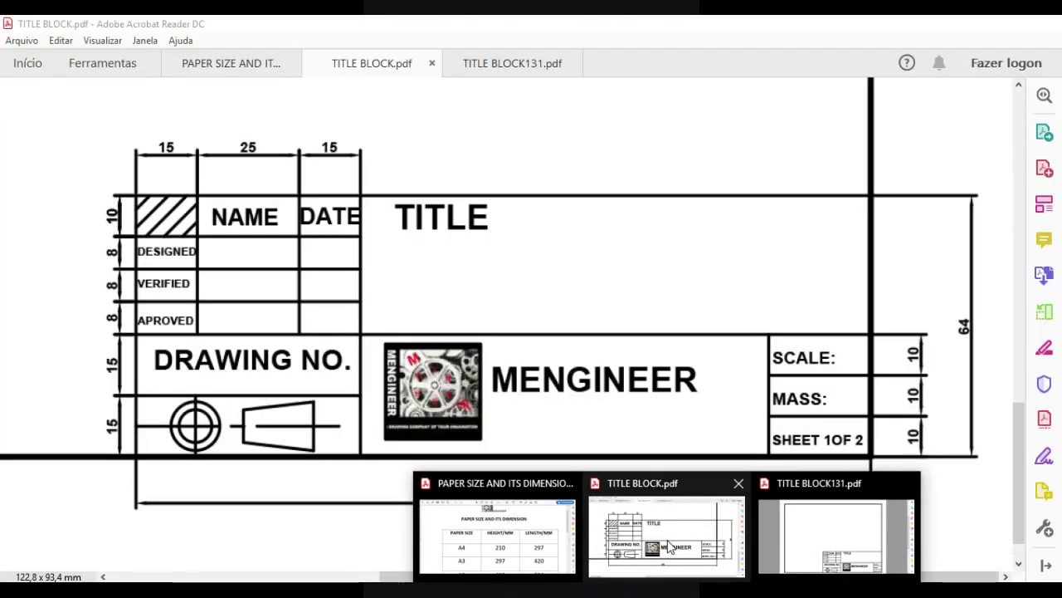
click(668, 544)
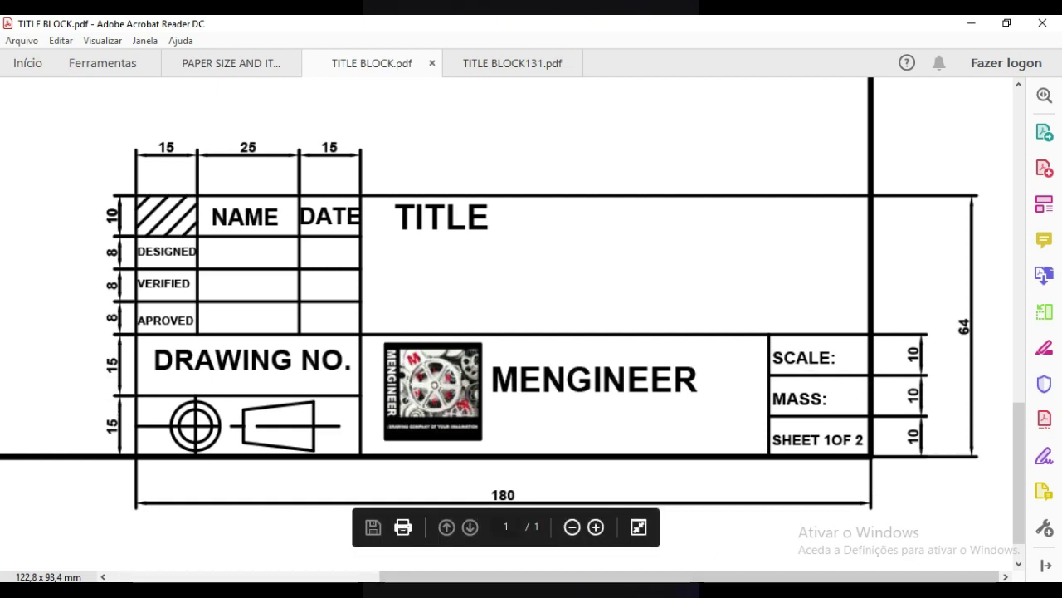
key(alt+Tab)
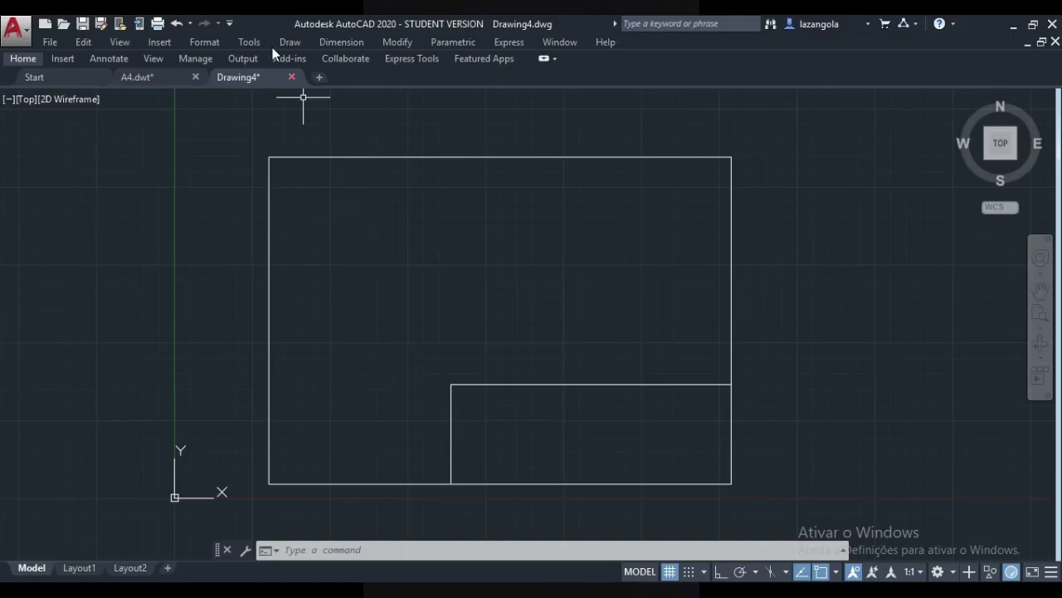
- Offset the title block's top edge 10 down for the first row divider
click(23, 59)
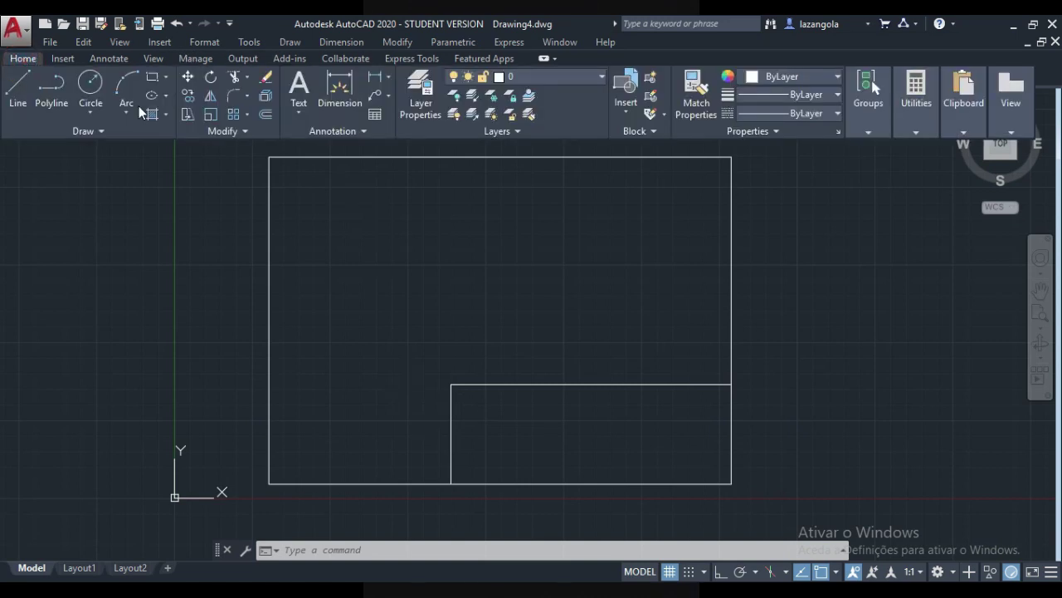
click(266, 117)
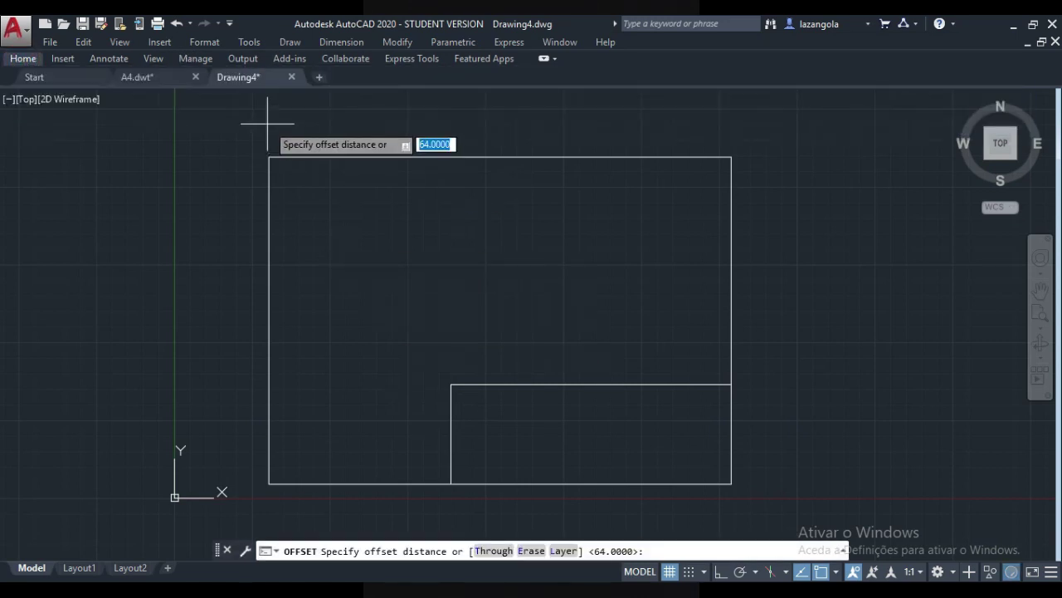
click(265, 78)
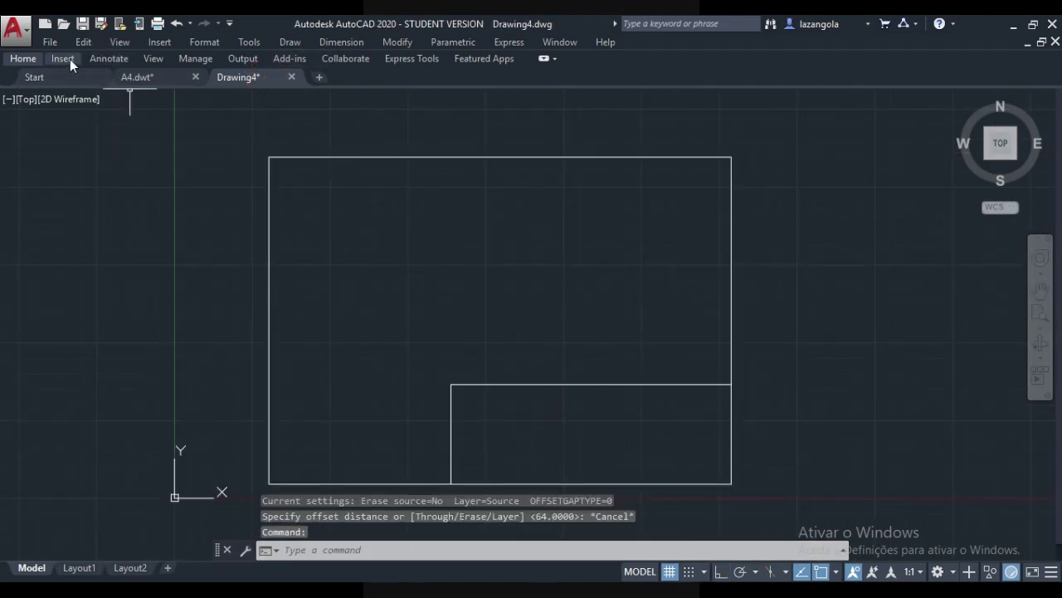
click(23, 59)
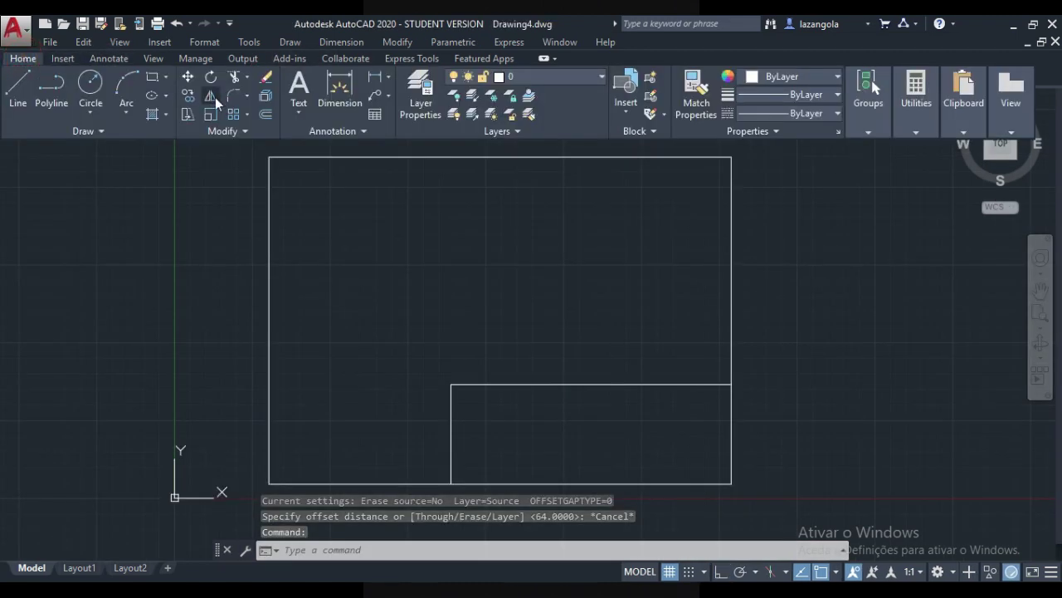
click(264, 115)
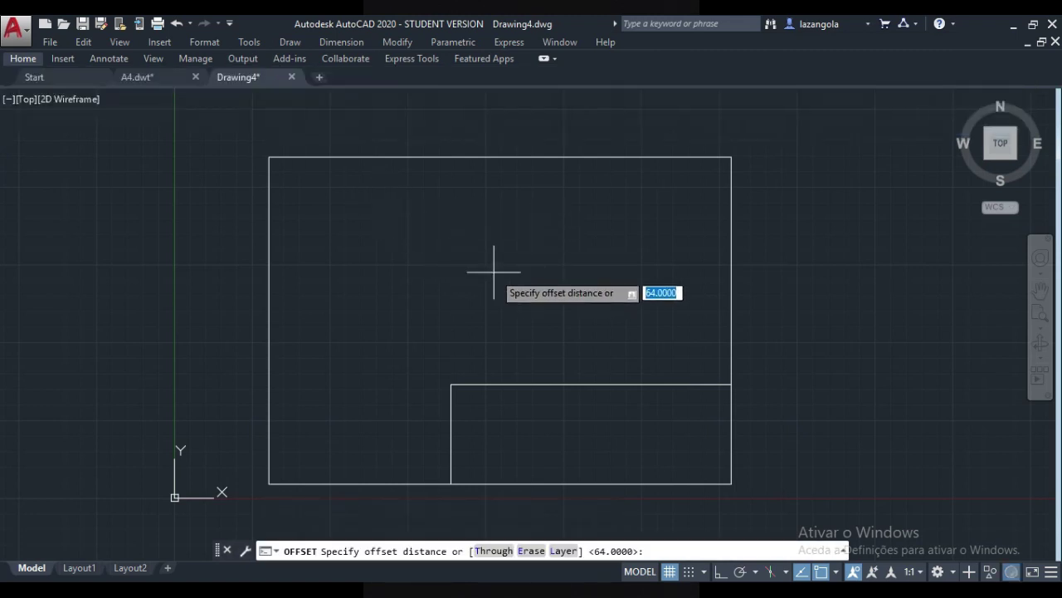
text(10)
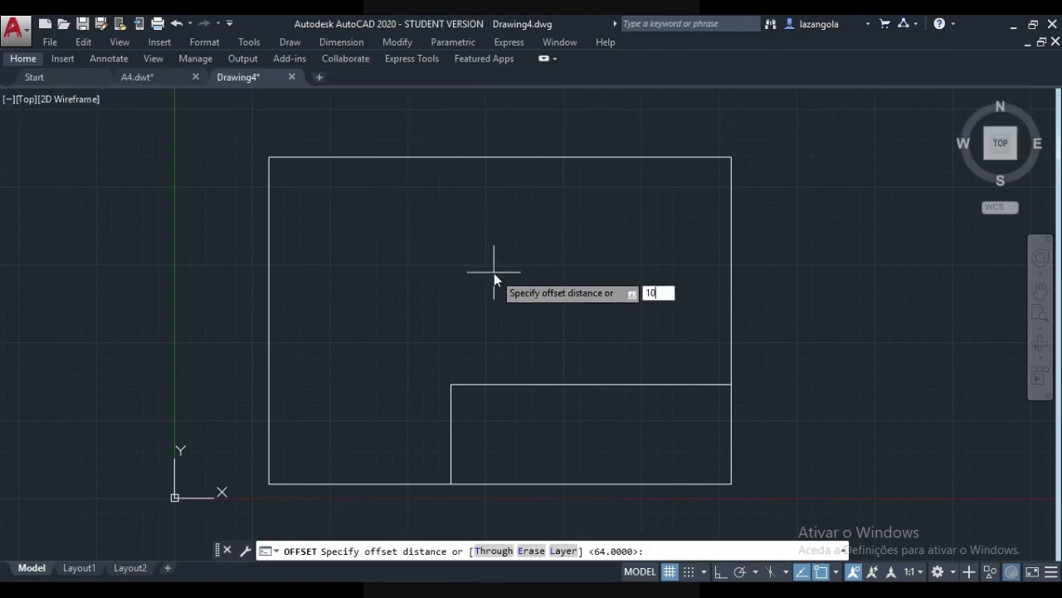
key(Return)
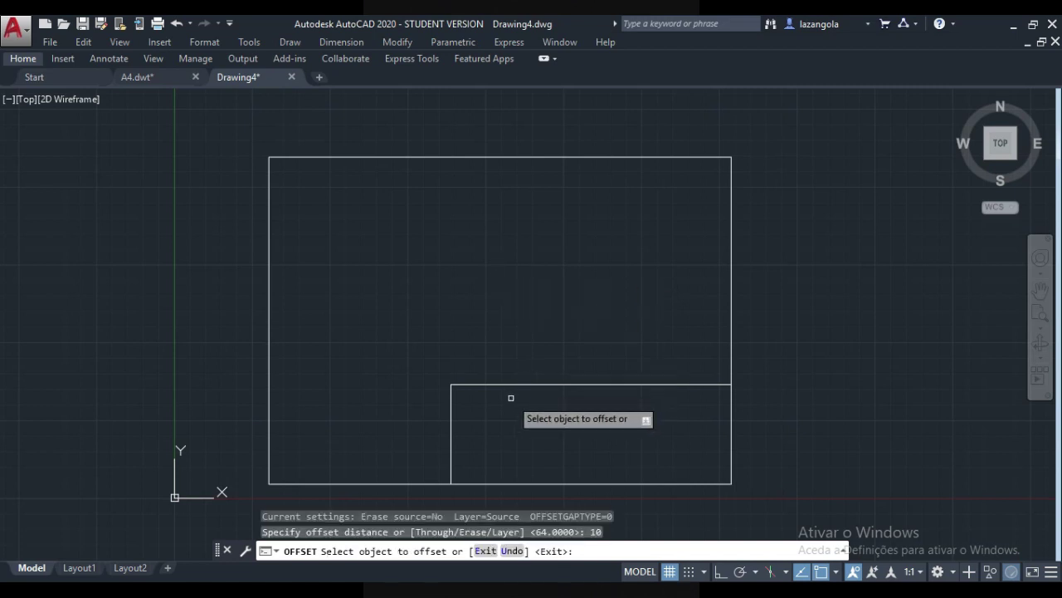
click(507, 385)
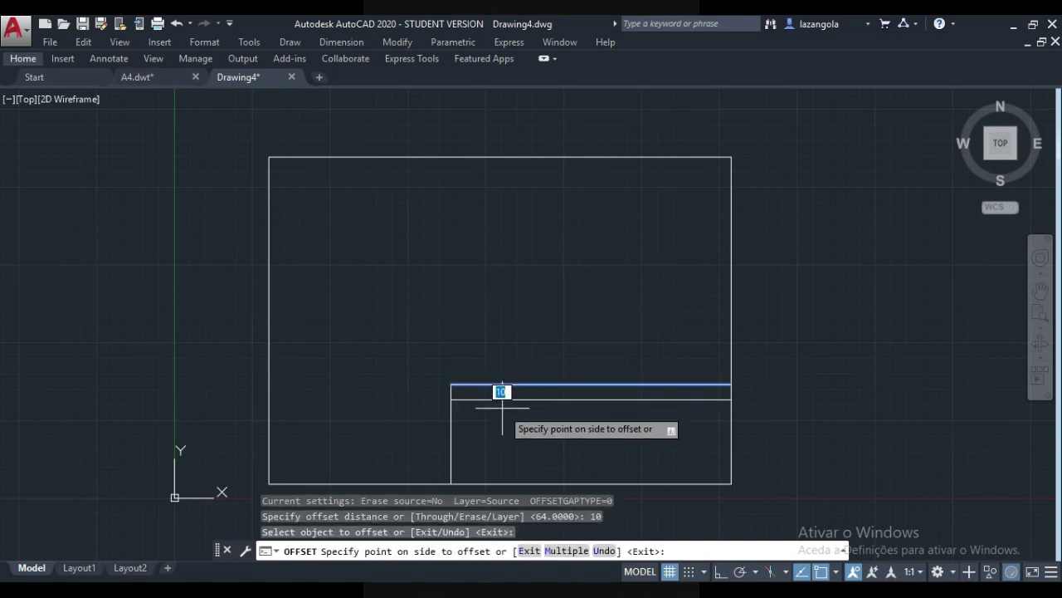
click(498, 407)
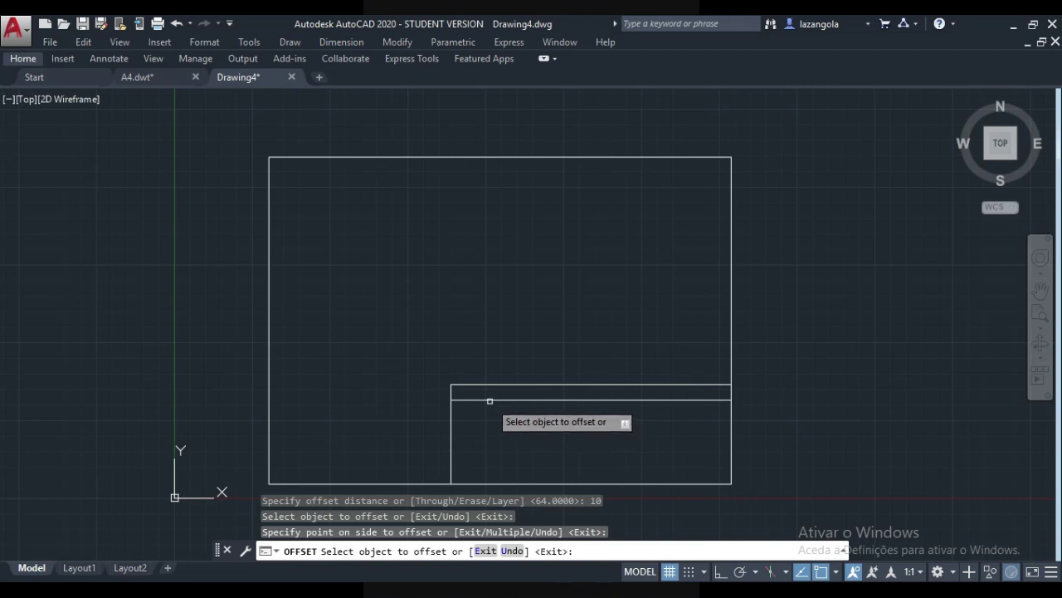
- Add further row dividers below it, spaced 10 and then 8 apart
click(489, 400)
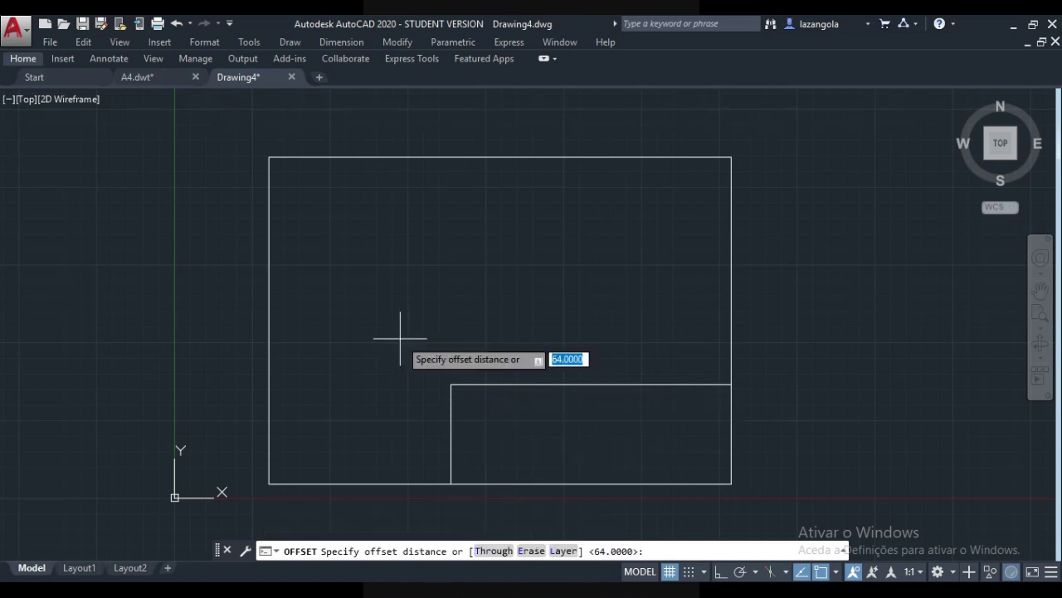
text(10)
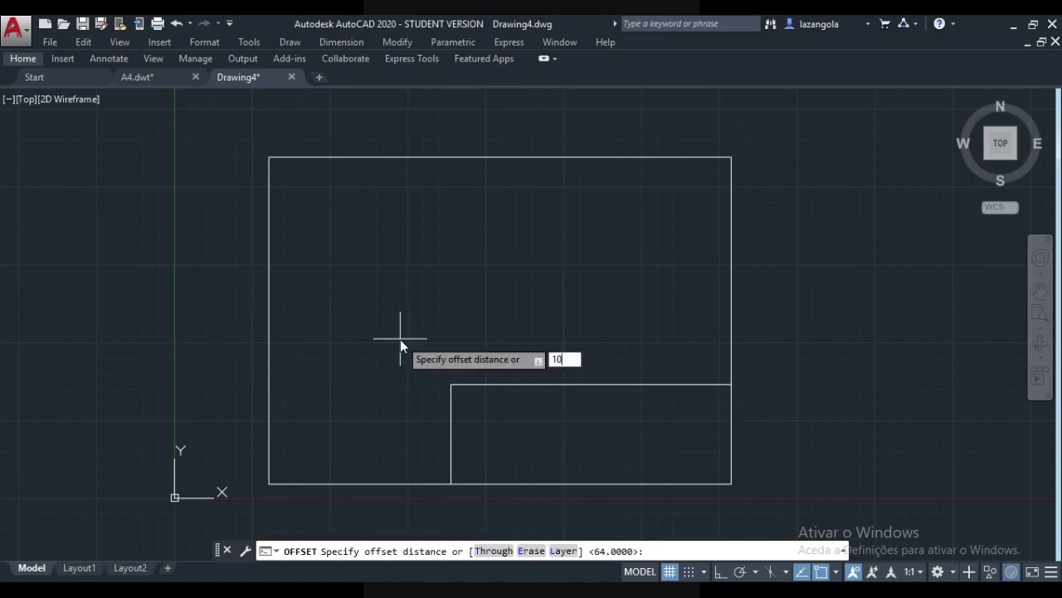
key(Return)
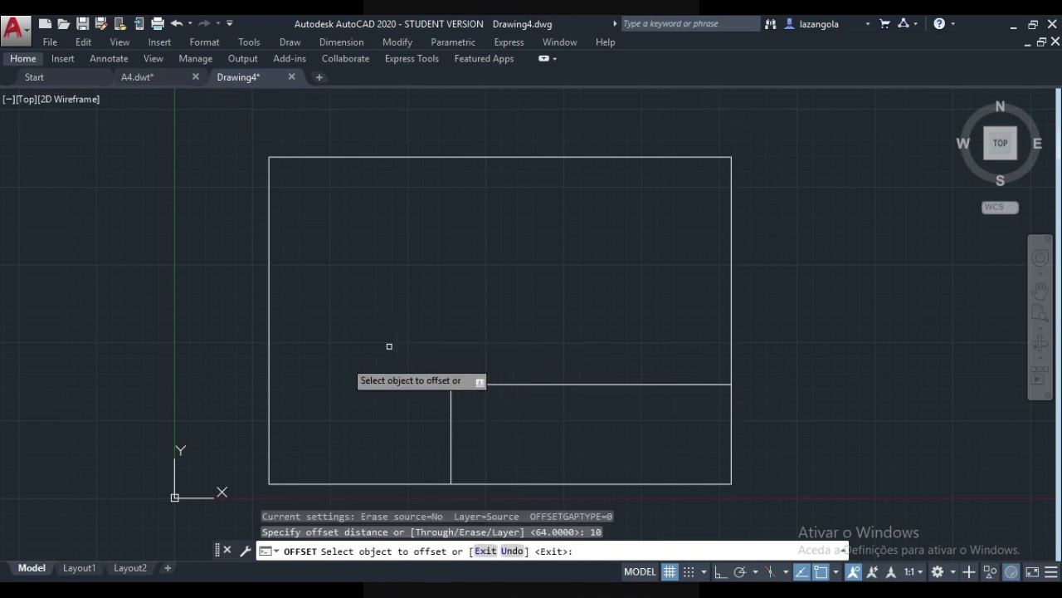
click(487, 384)
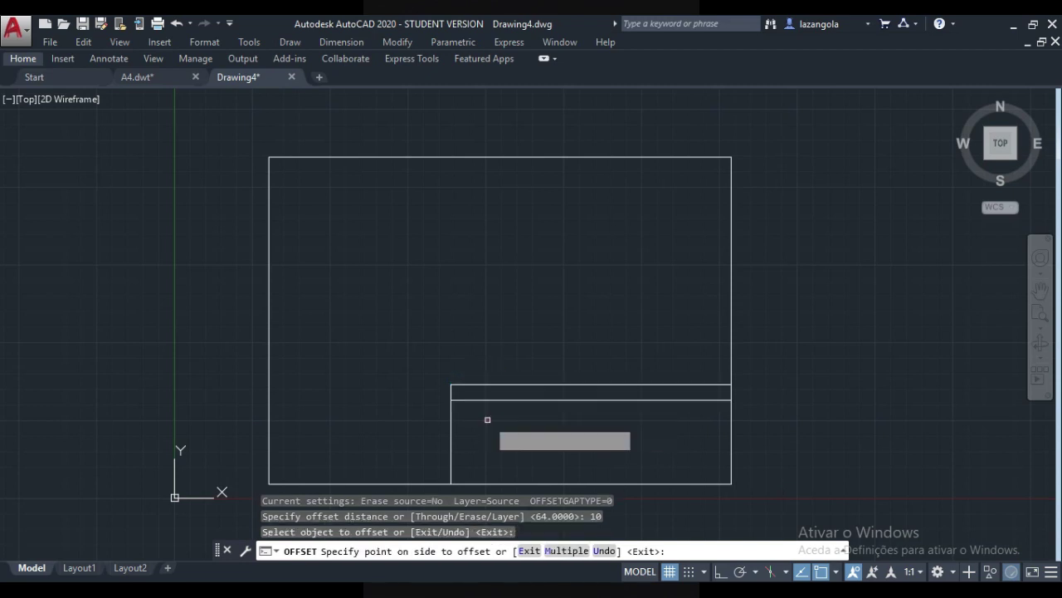
click(486, 415)
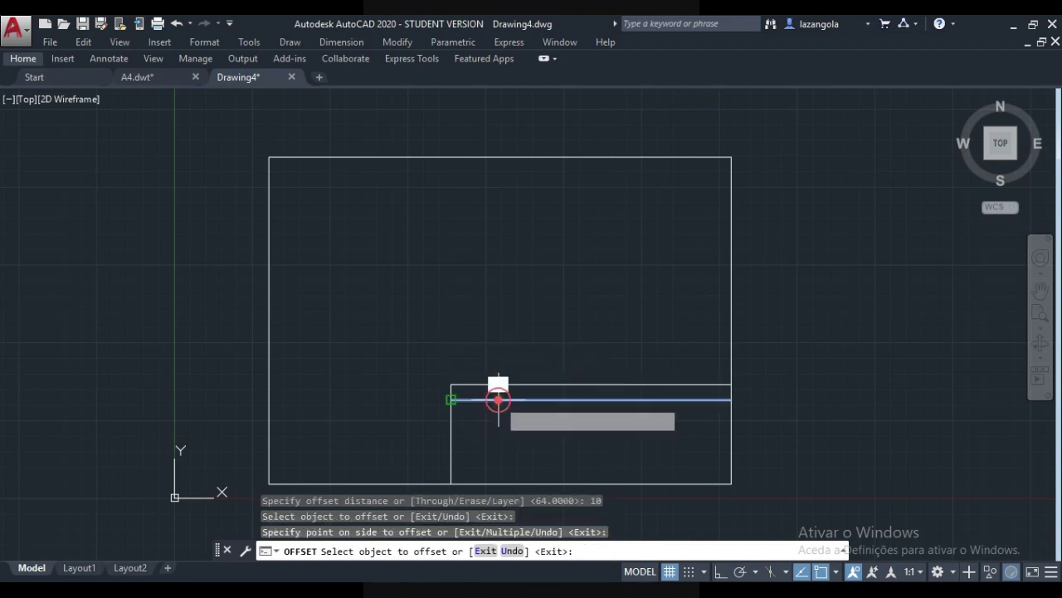
click(497, 400)
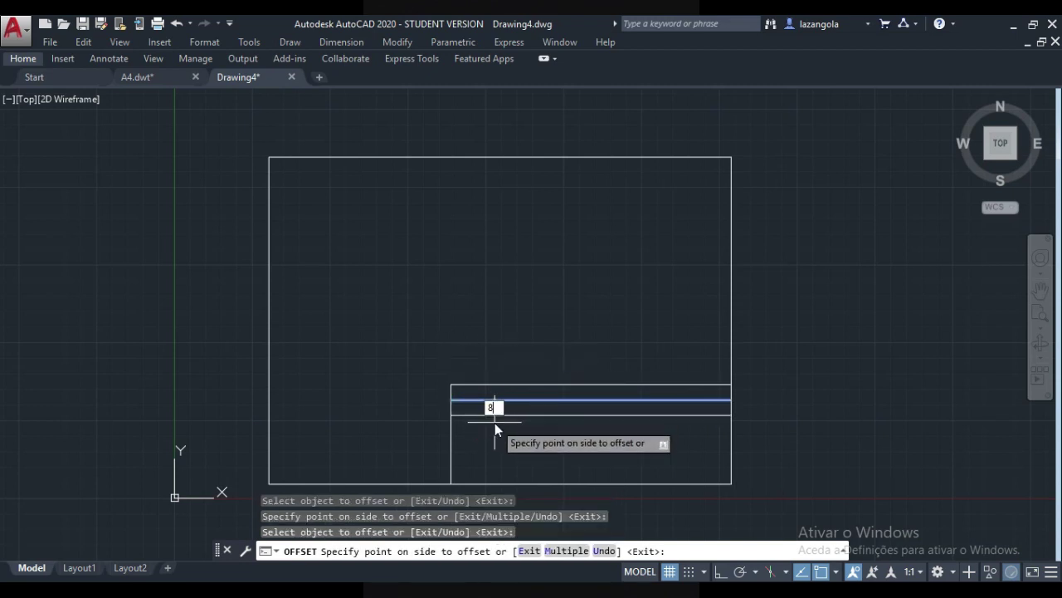
text(8)
key(Return)
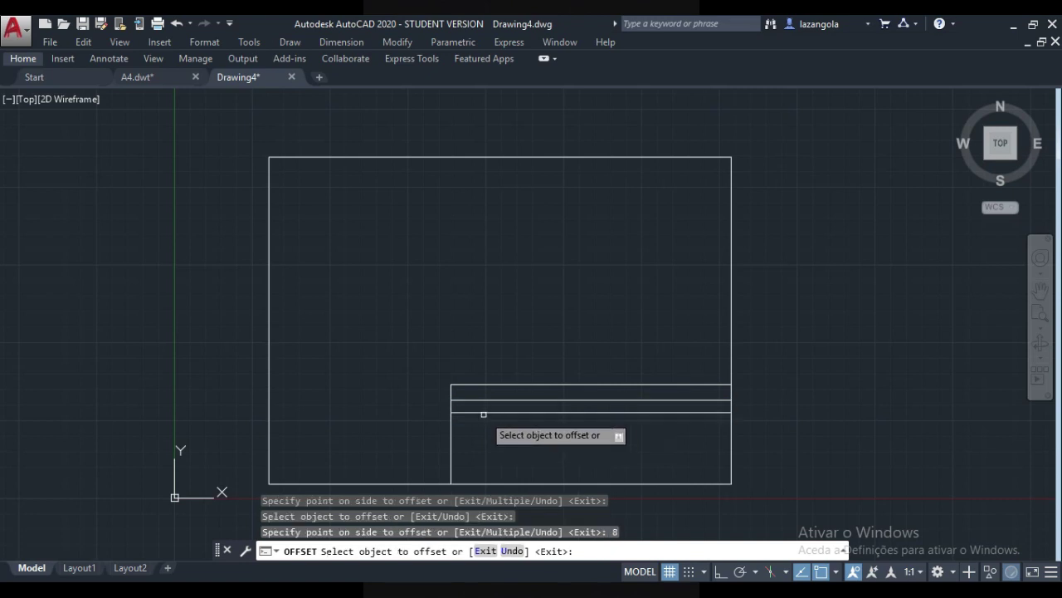
click(489, 412)
click(489, 412)
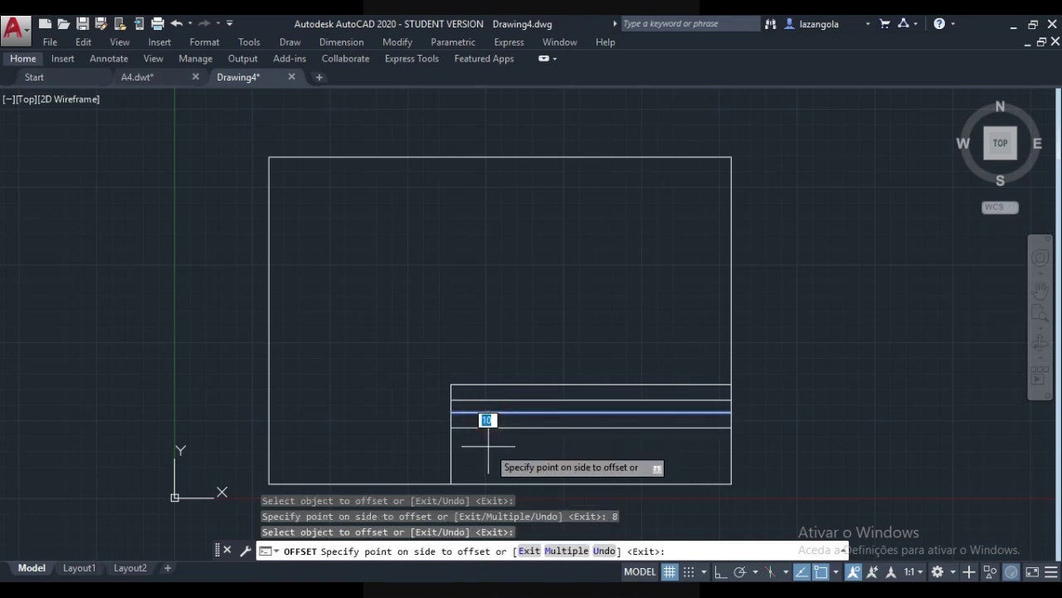
click(488, 447)
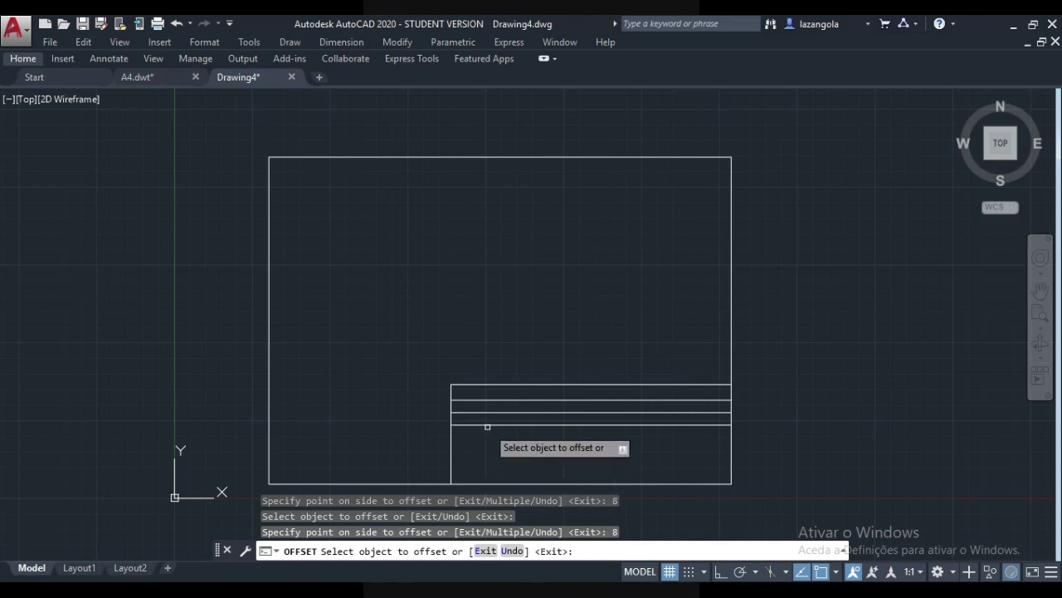
- Copy the newest row line again and set a 15 spacing for the next row
click(486, 425)
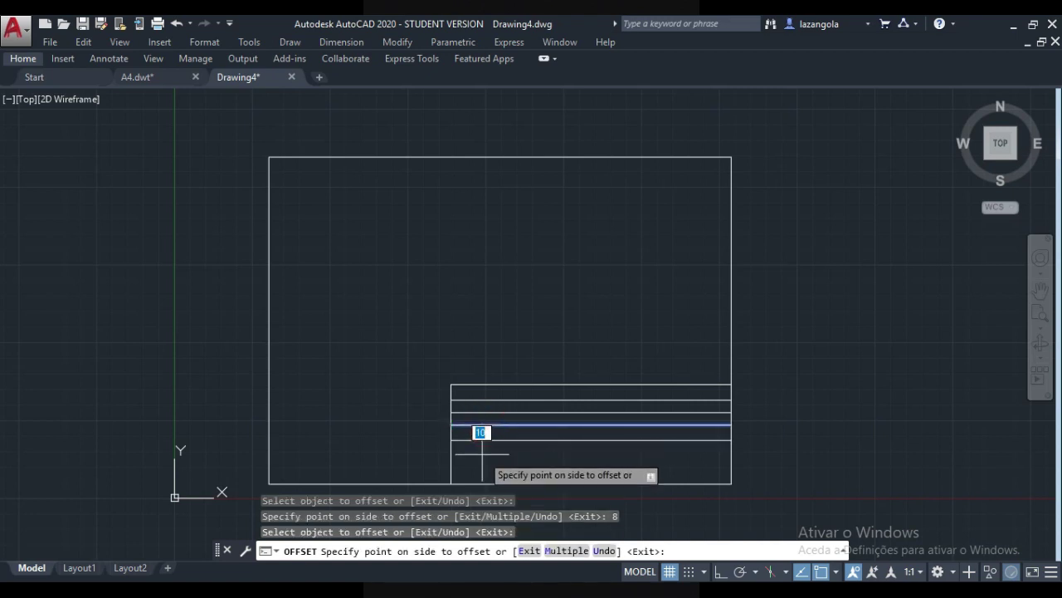
click(482, 455)
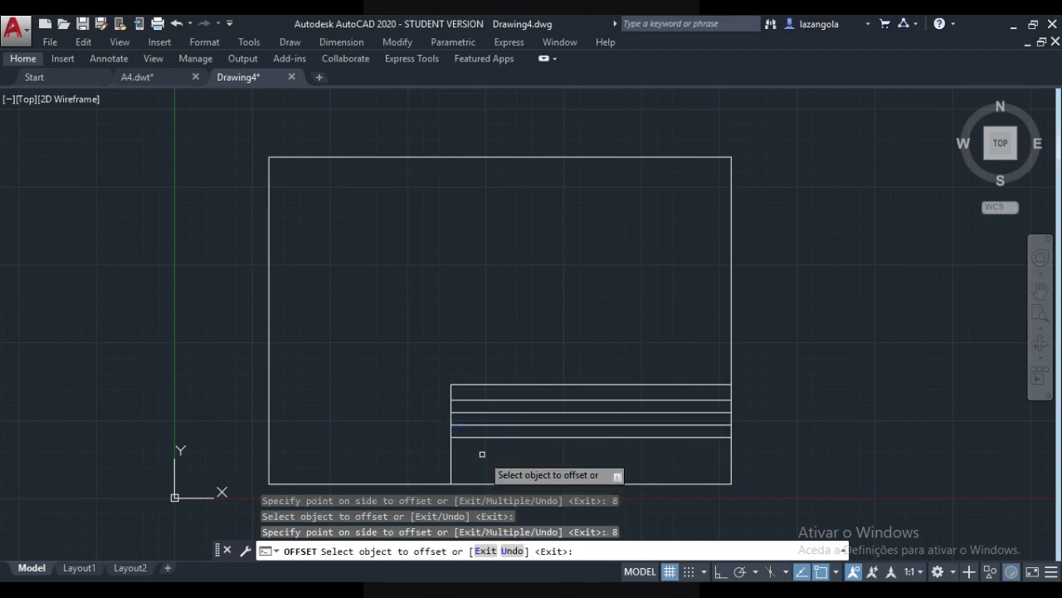
click(474, 437)
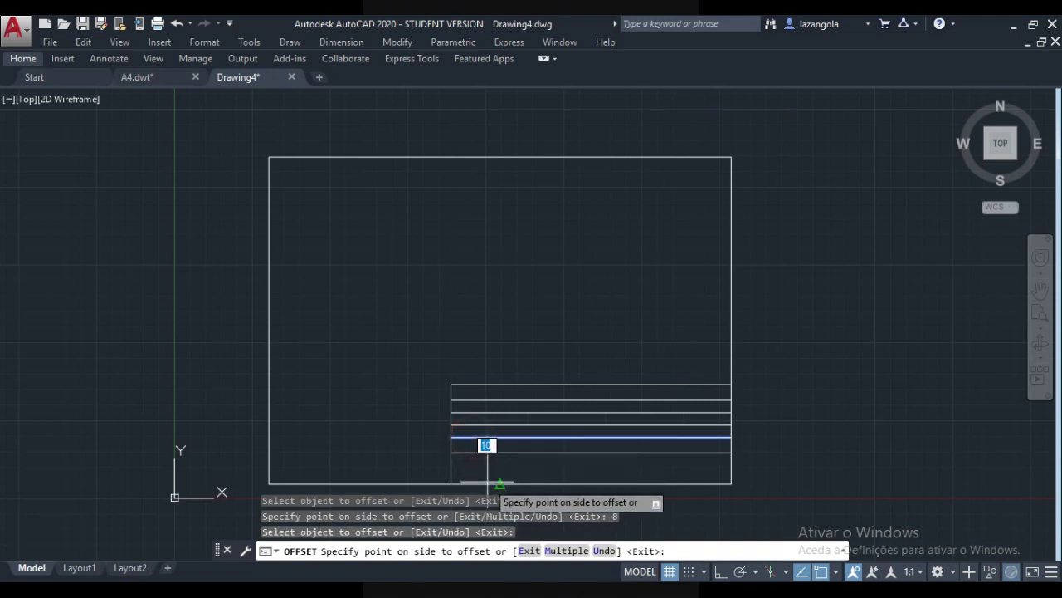
text(15)
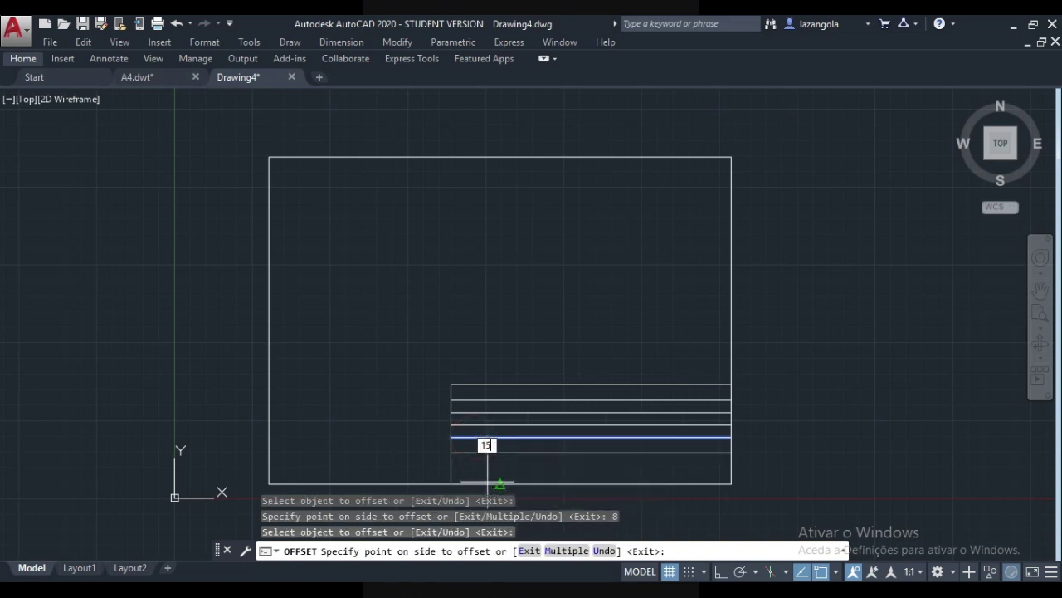
key(Return)
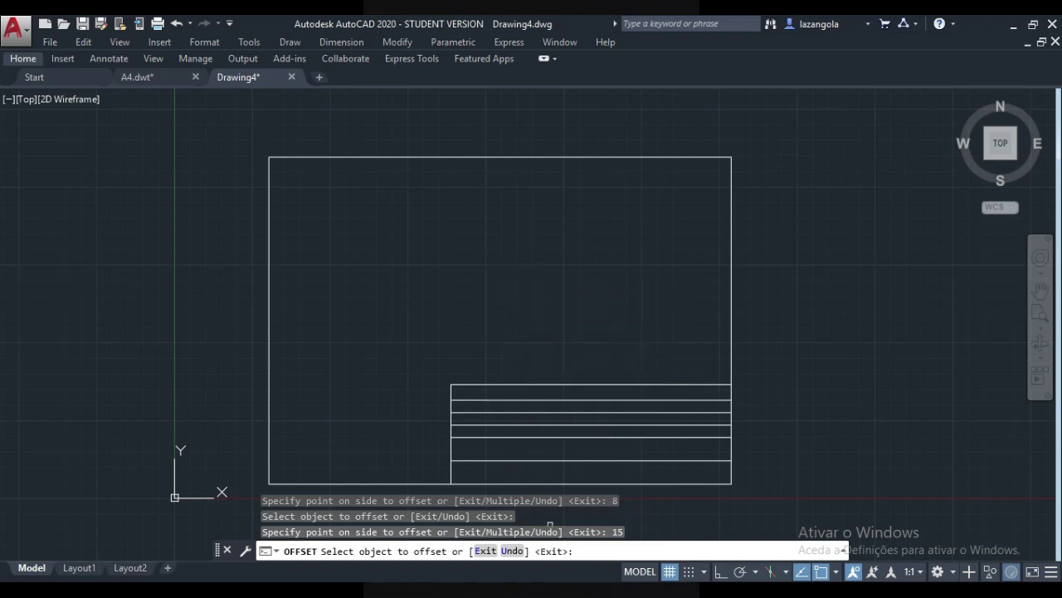
- Offset the title block's left edge into column dividers spaced 15, 25 and 15
click(638, 543)
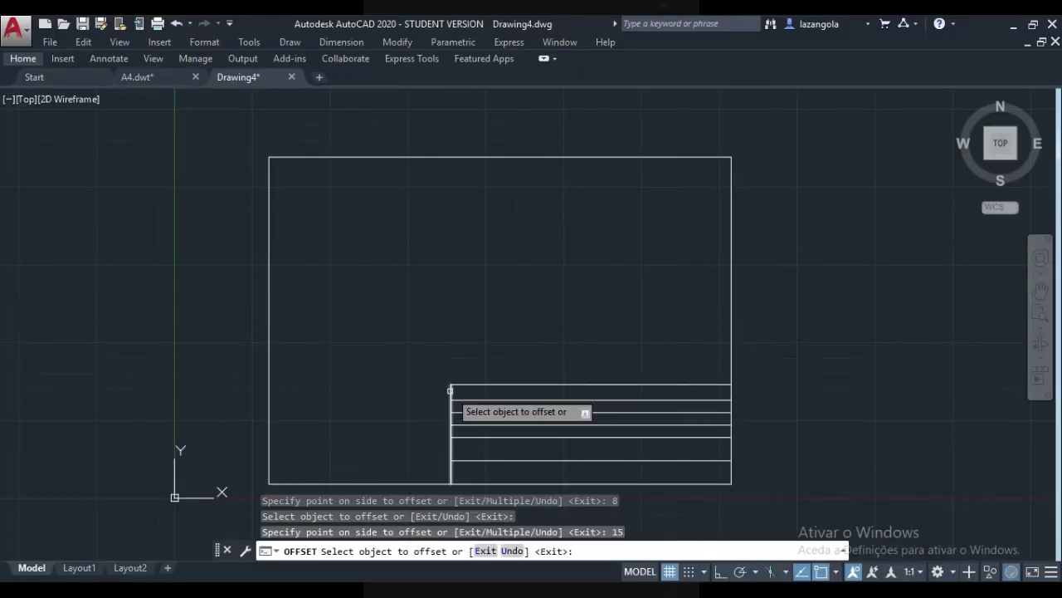
click(450, 387)
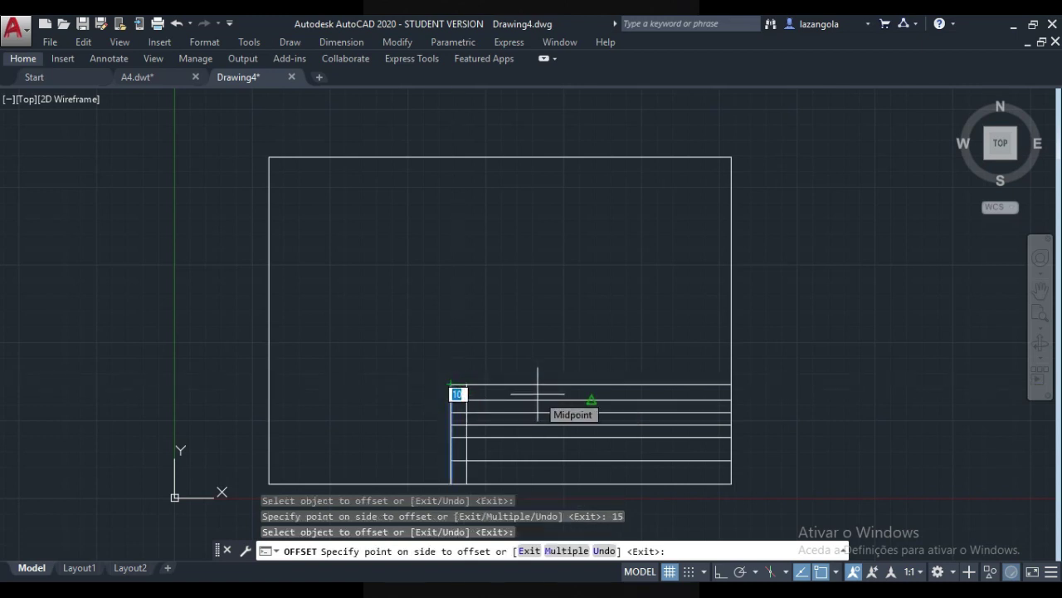
text(1)
key(Return)
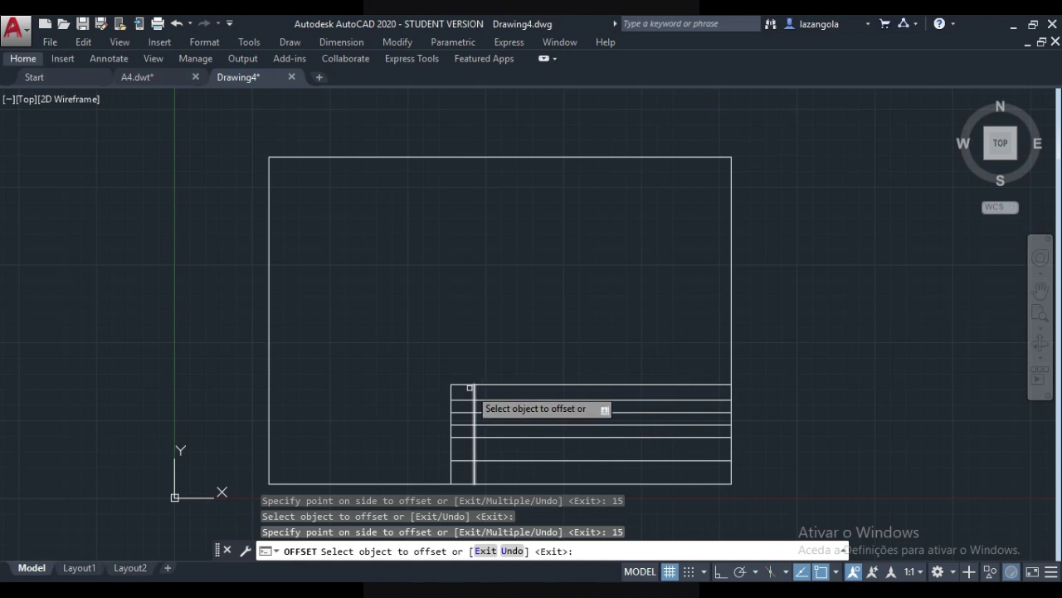
click(474, 387)
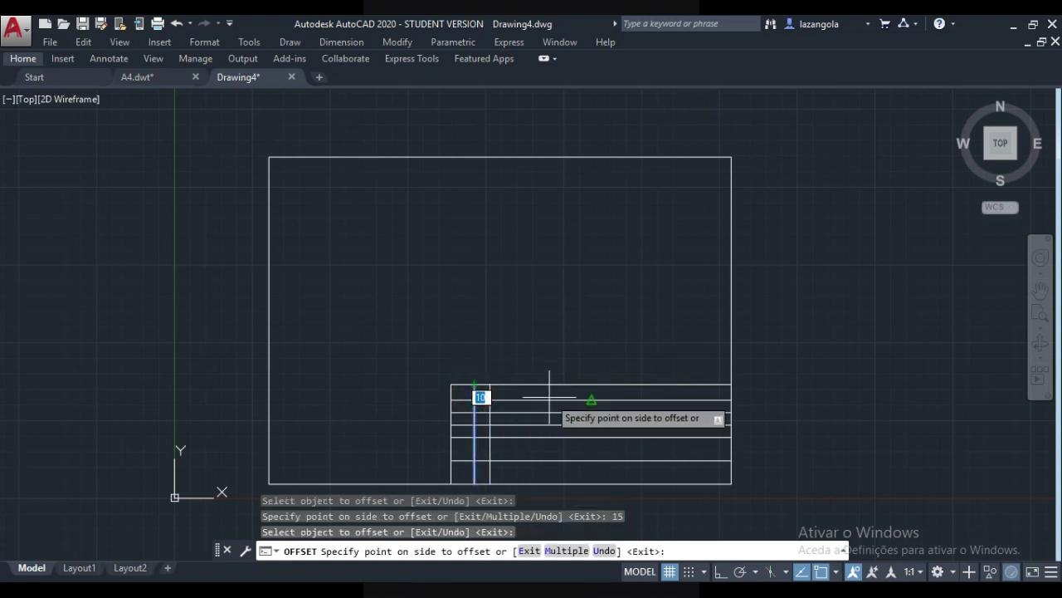
text(25)
key(Return)
click(514, 390)
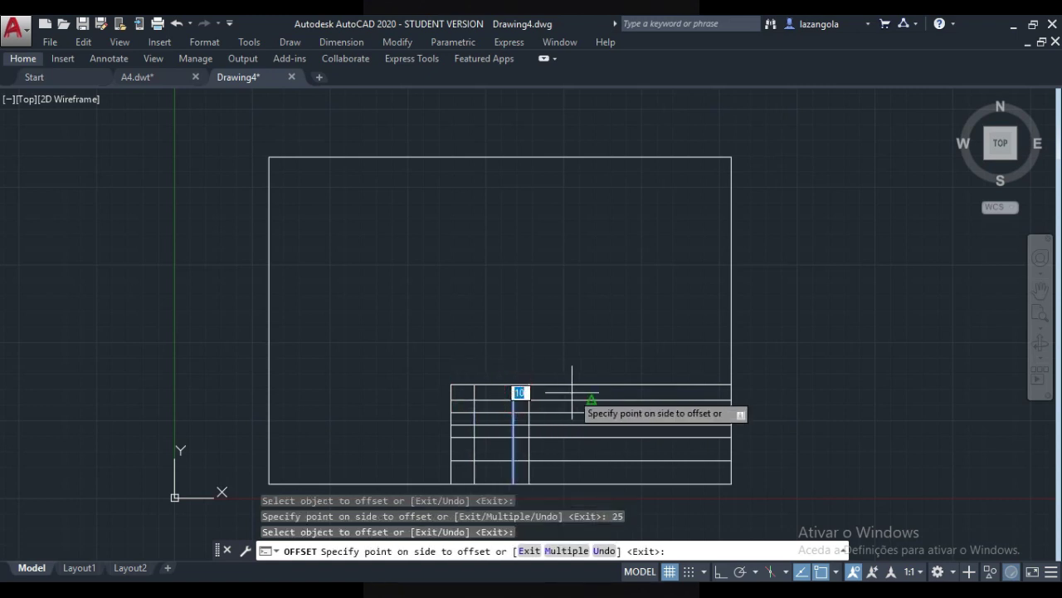
text(15)
key(Return)
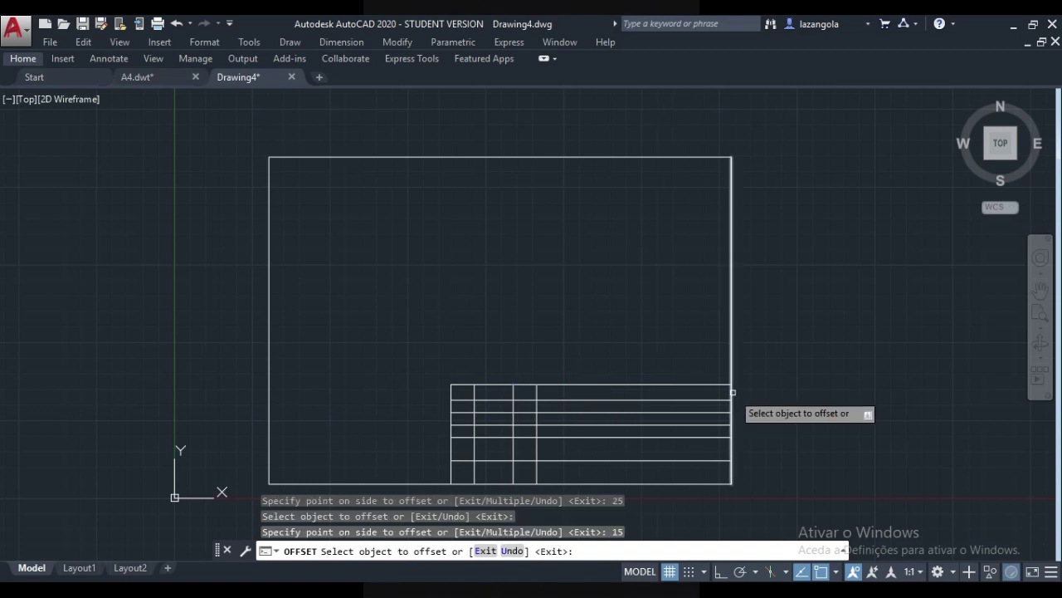
- Offset the frame's right border 25 inward
click(731, 392)
text(25)
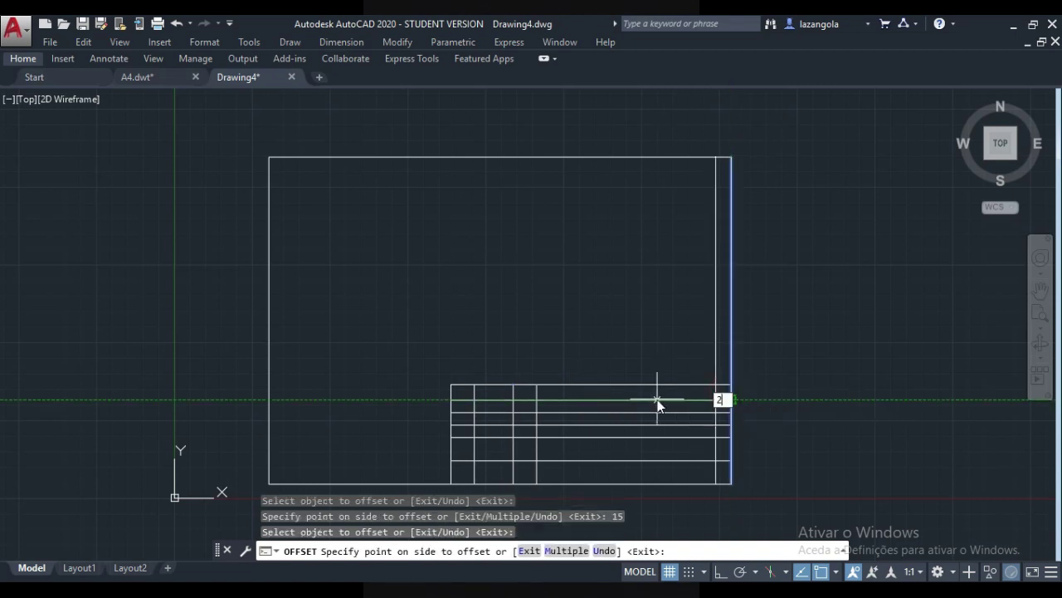
key(Return)
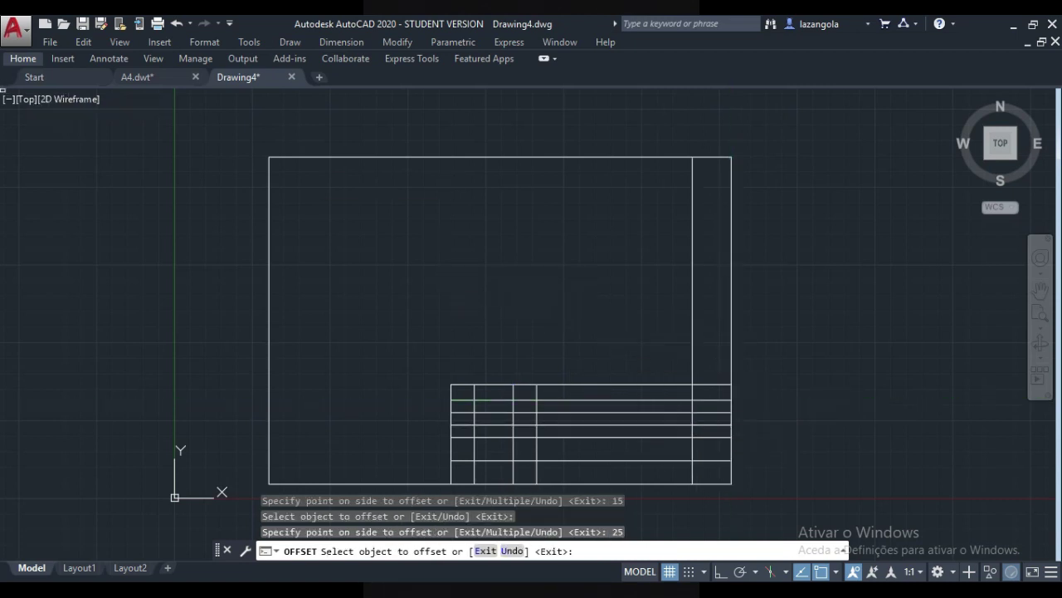
key(Escape)
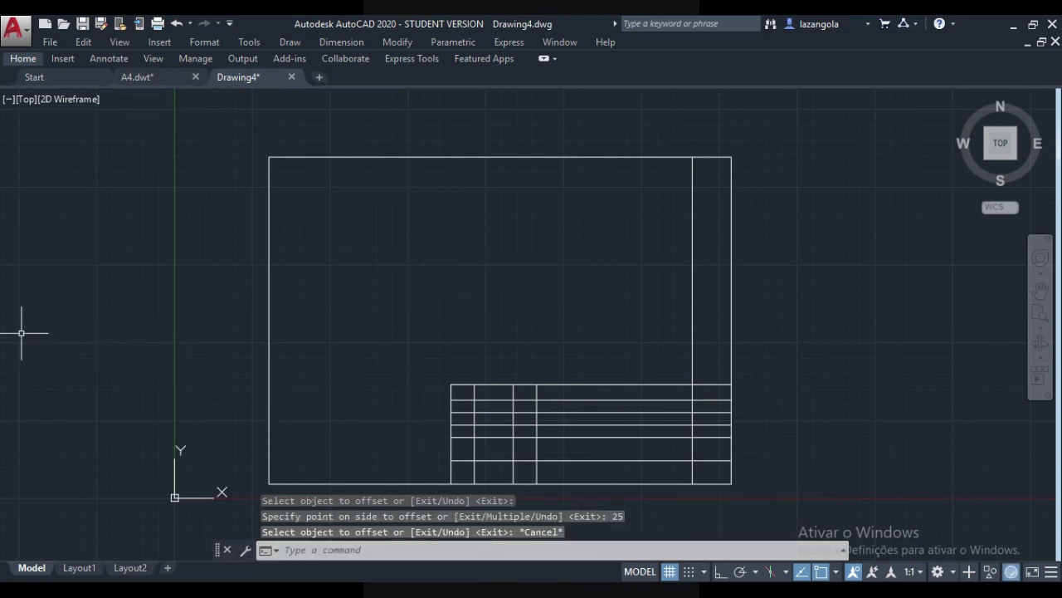
- Trim the right-side line above the title block and the row lines in its middle section
click(23, 58)
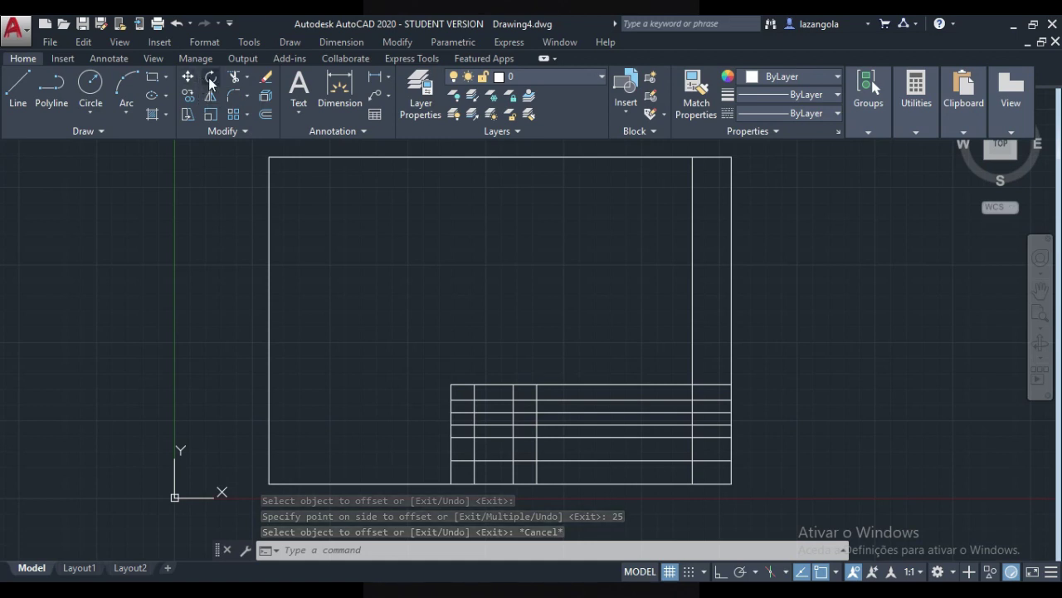
click(234, 77)
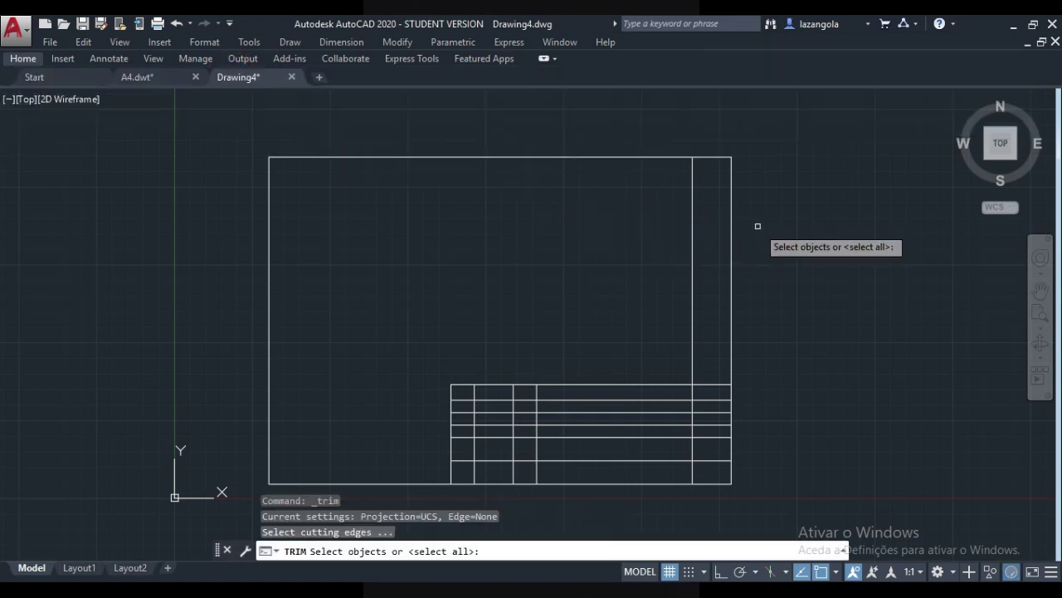
key(Return)
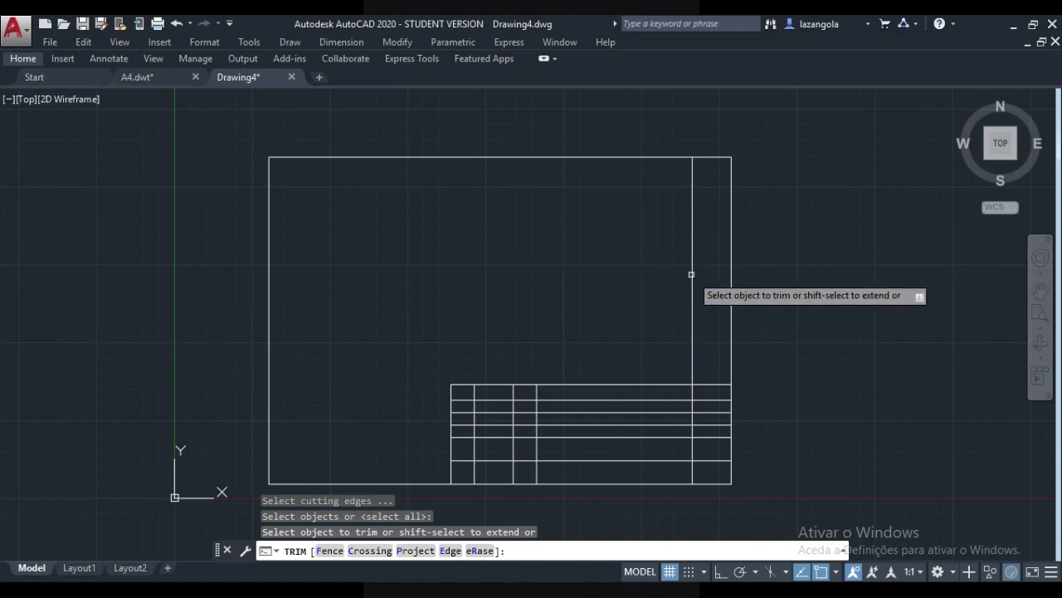
click(691, 274)
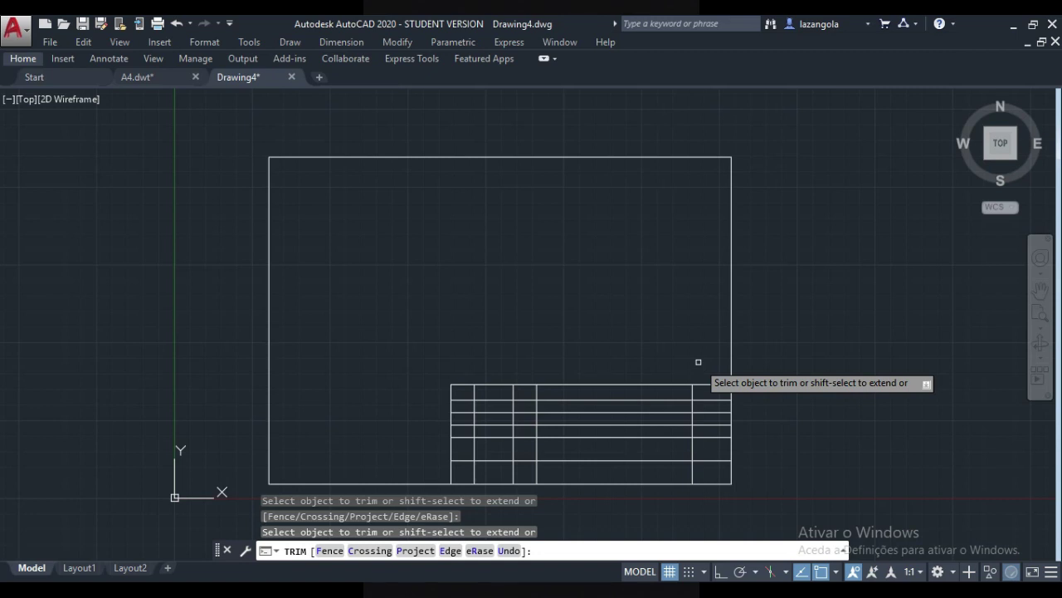
click(607, 396)
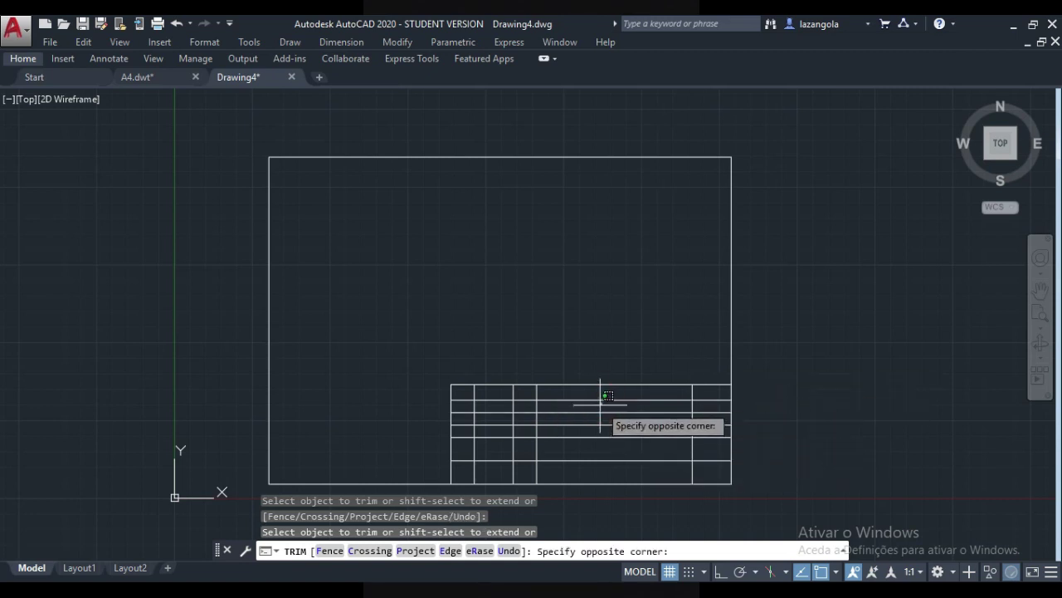
click(600, 406)
click(593, 411)
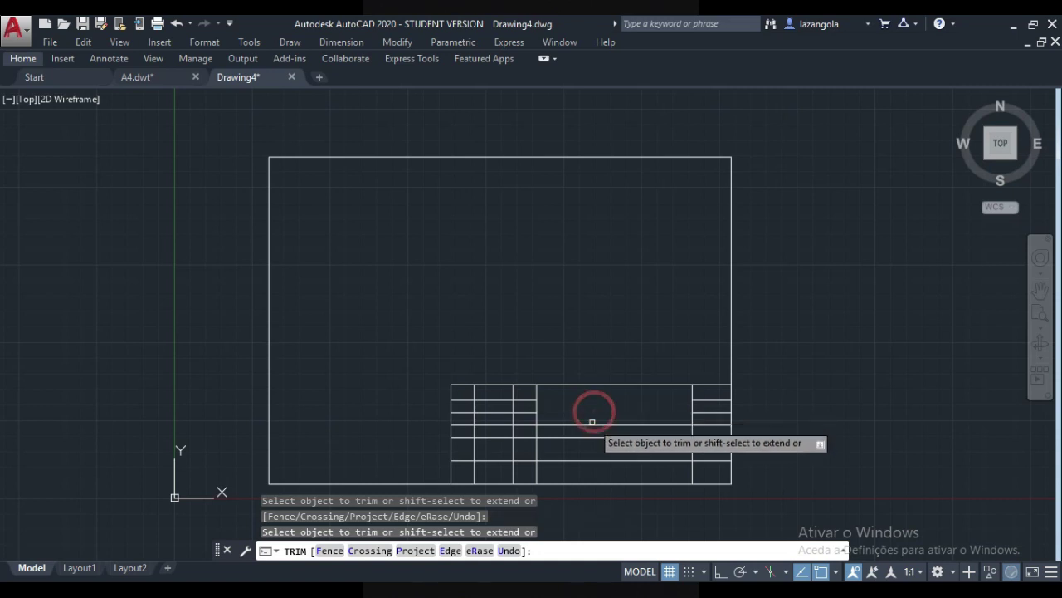
click(591, 424)
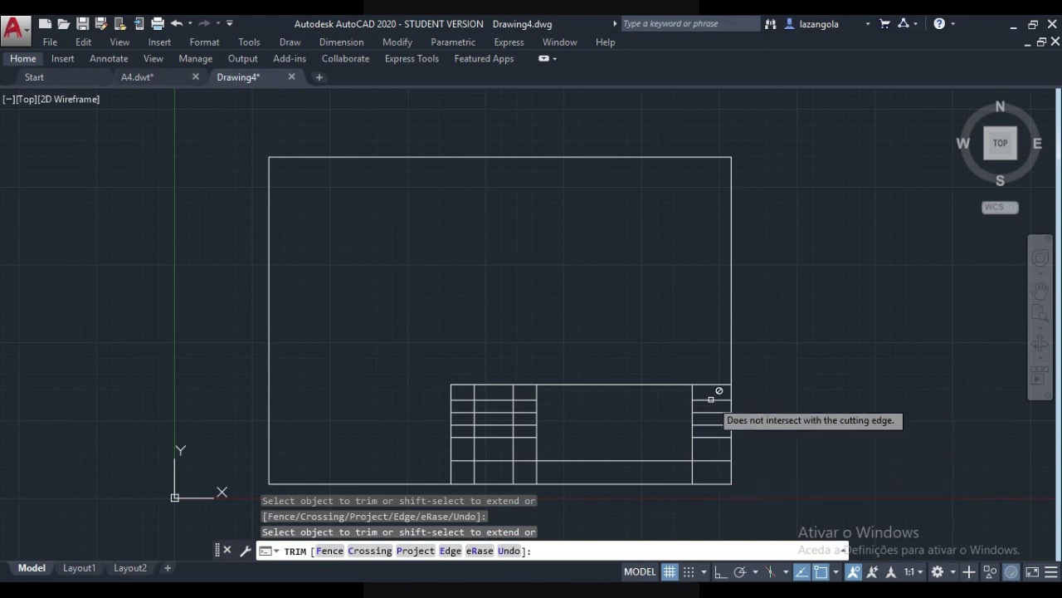
click(704, 399)
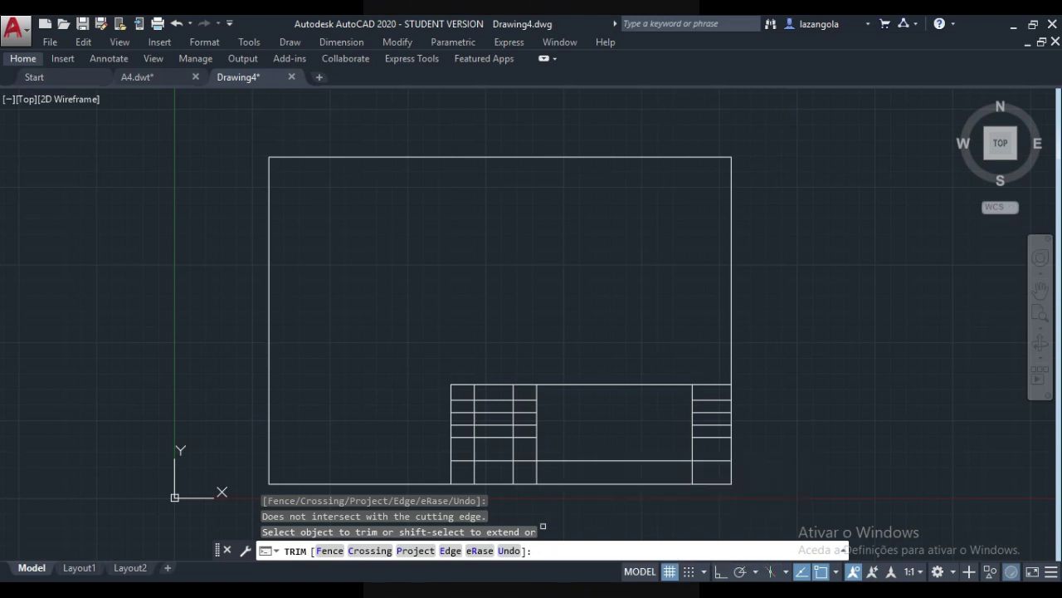
click(668, 590)
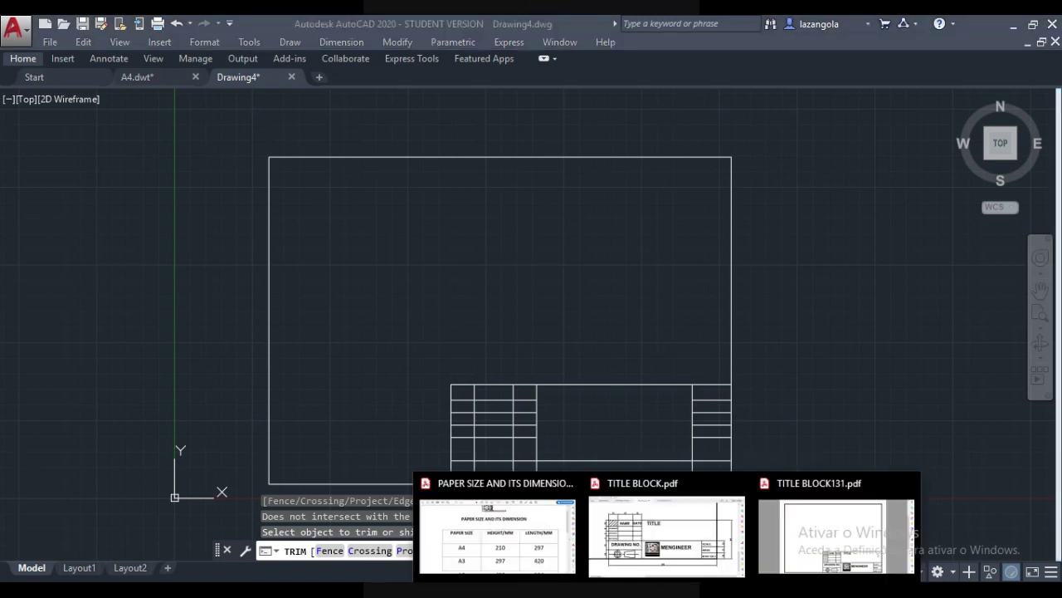
- Undo the trim, restoring the full right-side line and middle row lines
mouse_move(676, 566)
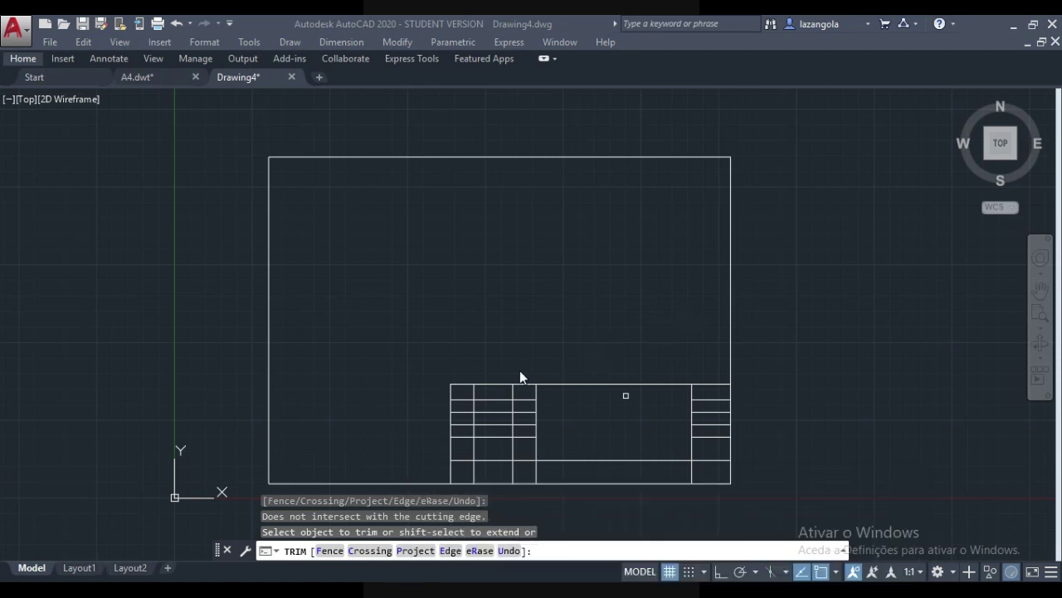
key(ctrl+z)
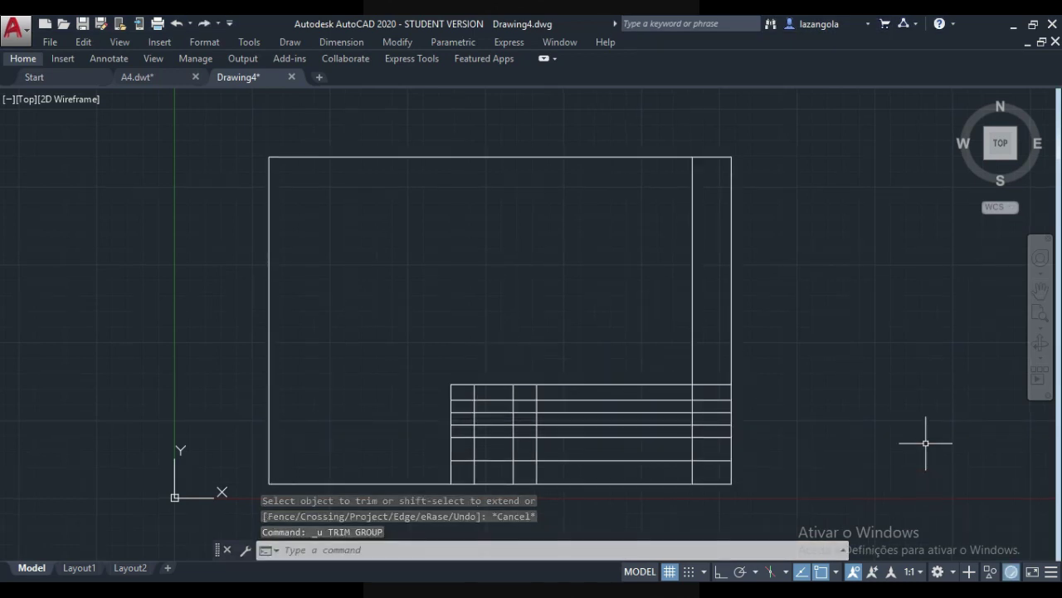
- Trim the three middle row lines and the extra bottom-row lines from the title block
click(32, 58)
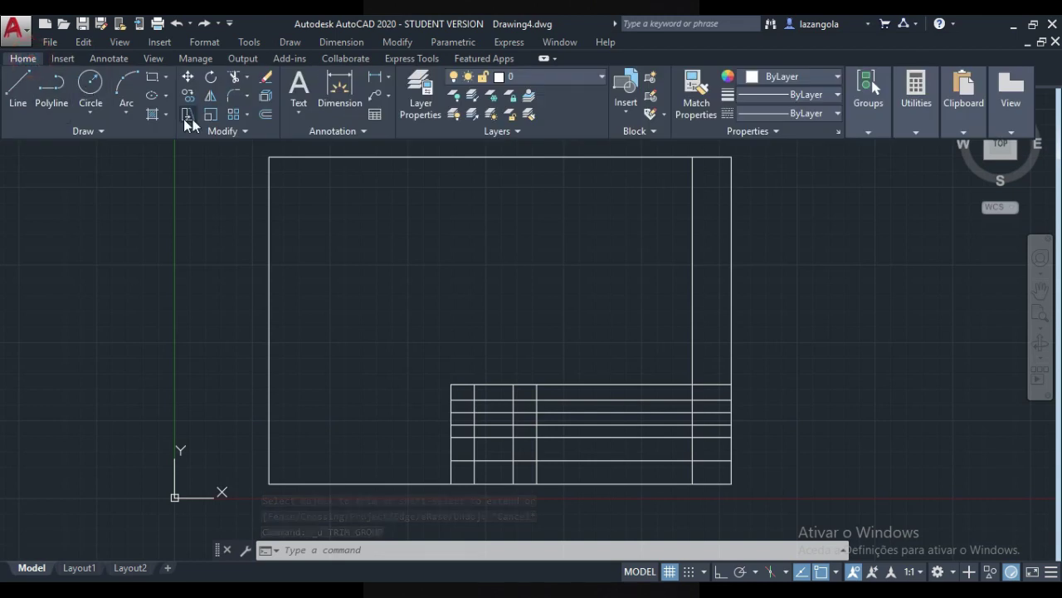
click(266, 114)
click(266, 114)
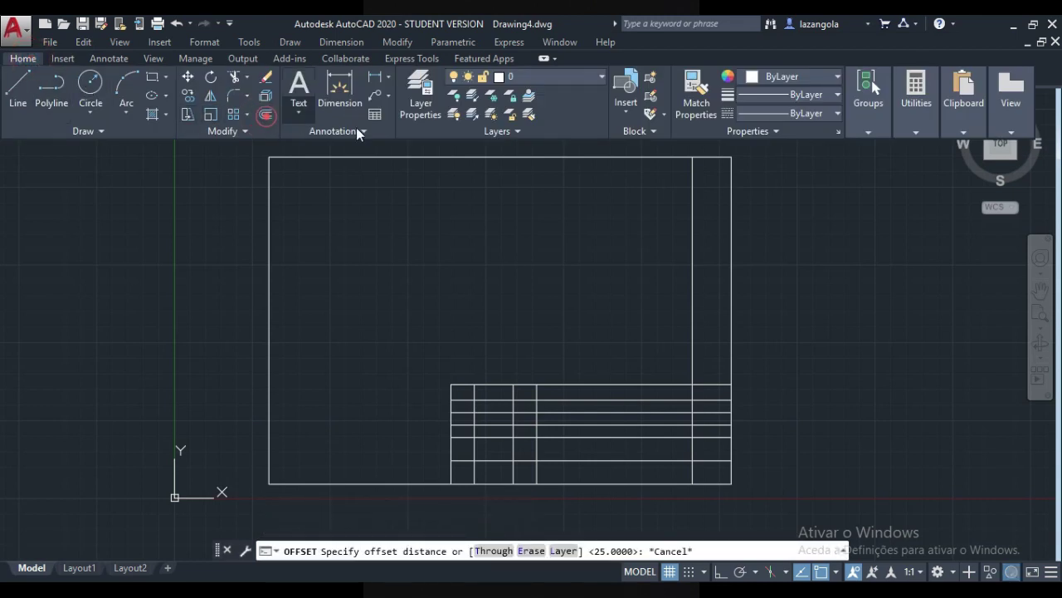
click(235, 76)
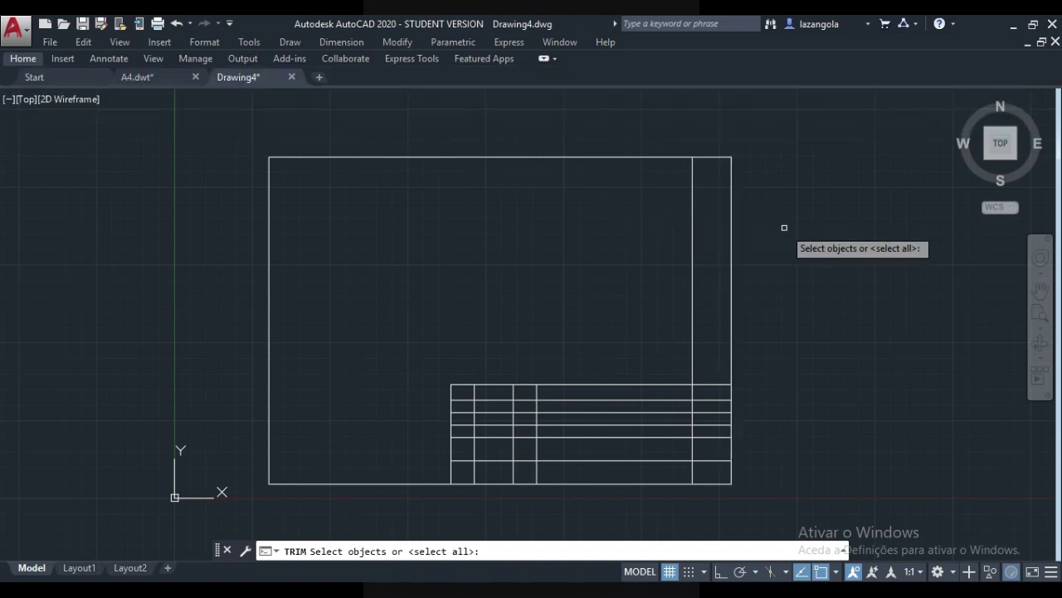
key(Return)
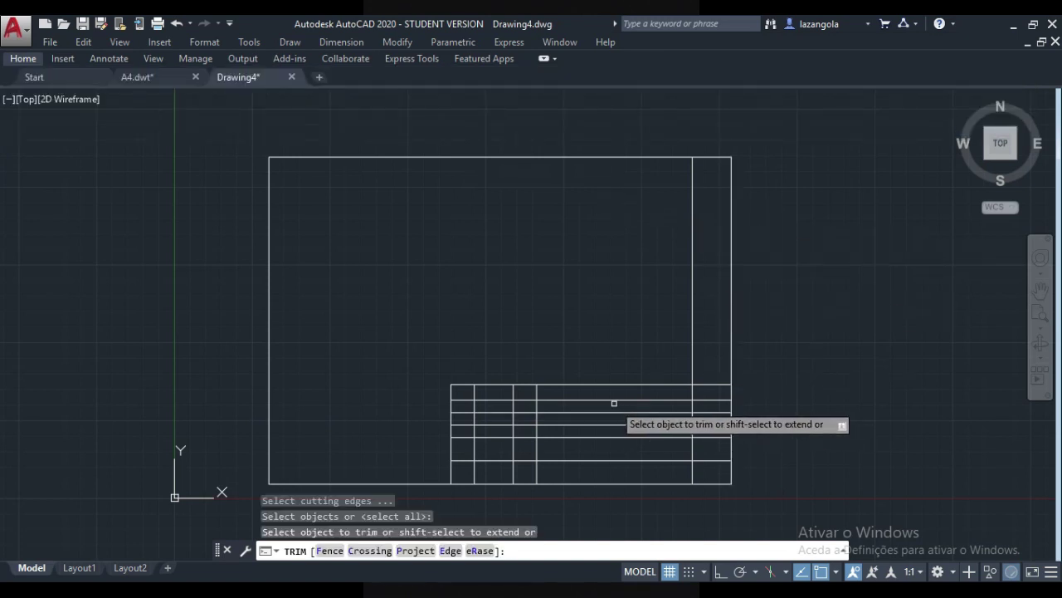
click(611, 401)
click(608, 413)
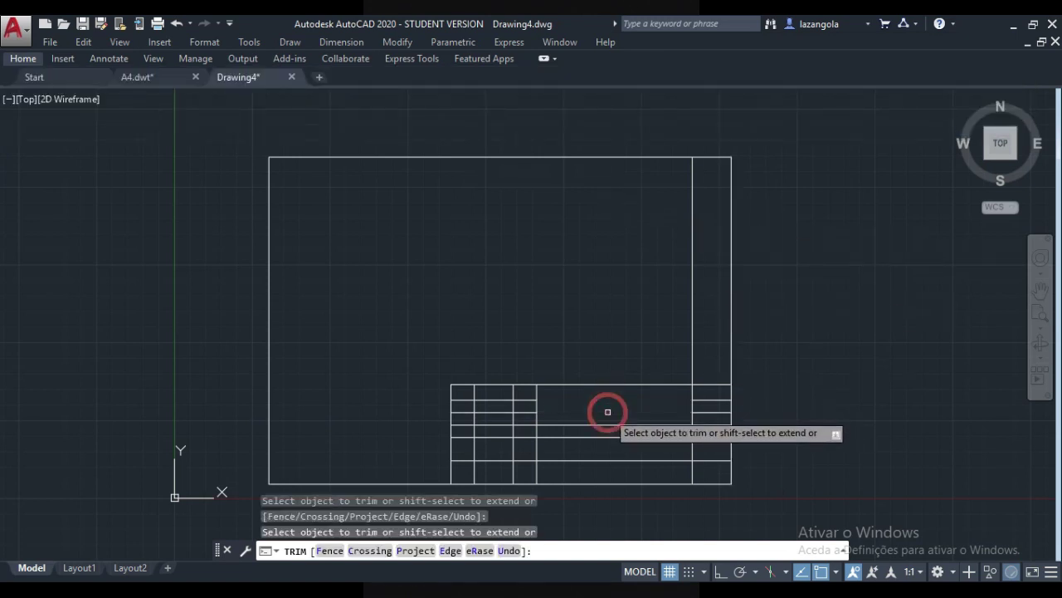
click(605, 424)
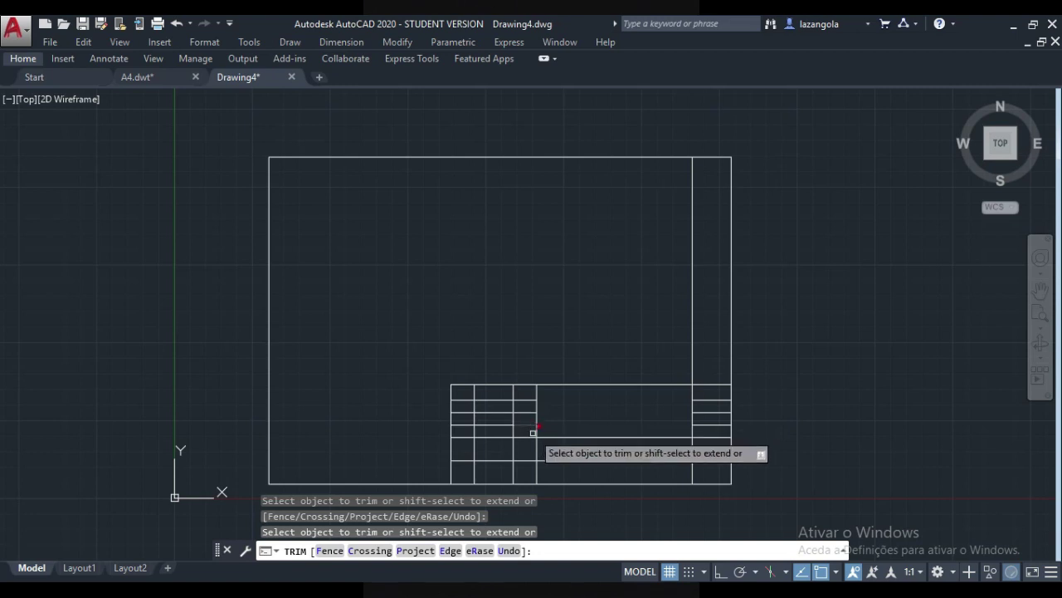
shift+click(533, 437)
shift+click(498, 461)
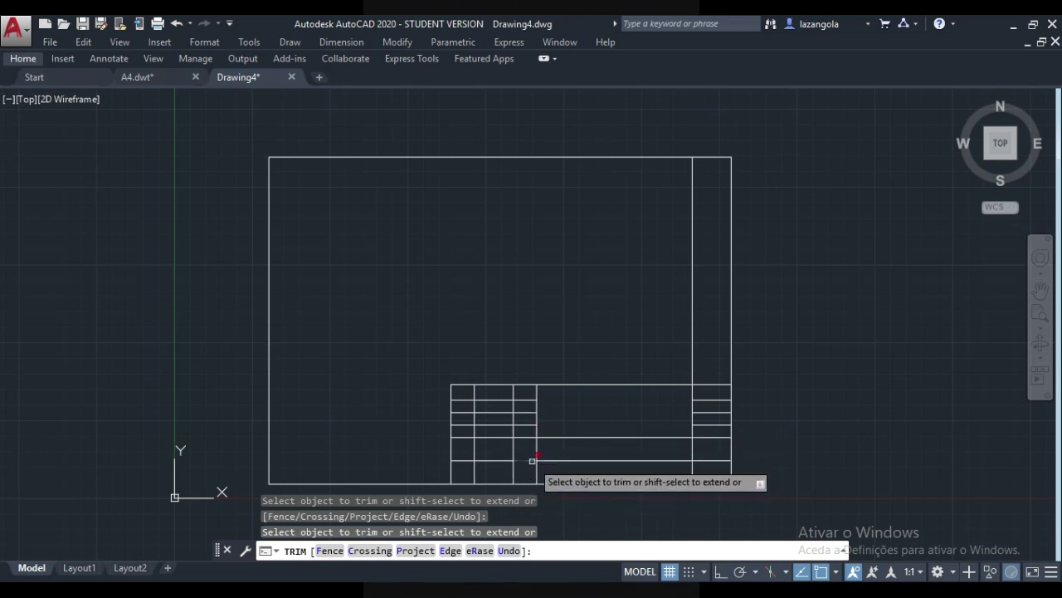
click(474, 451)
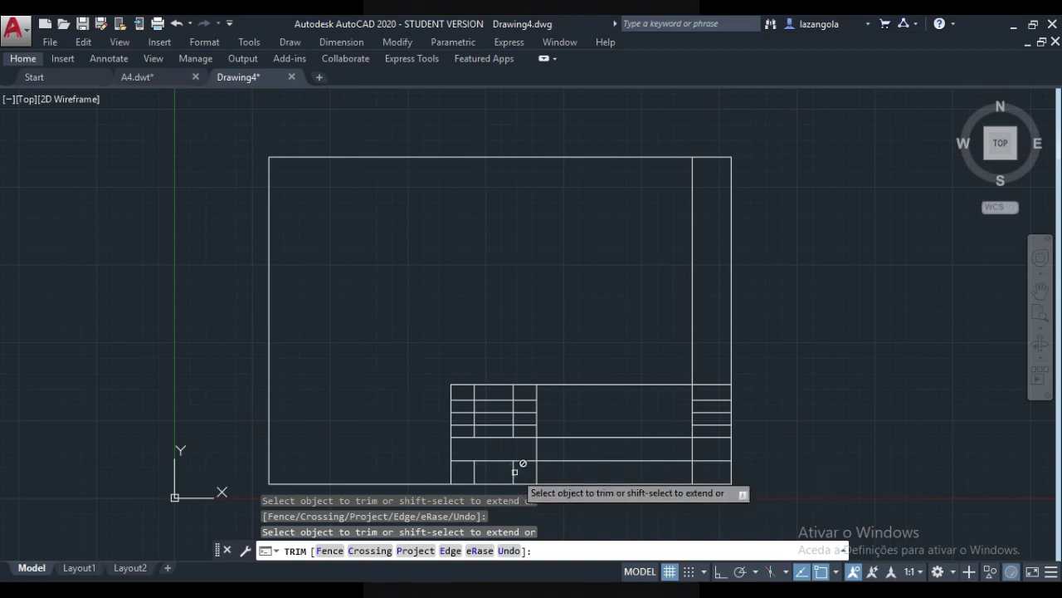
key(Escape)
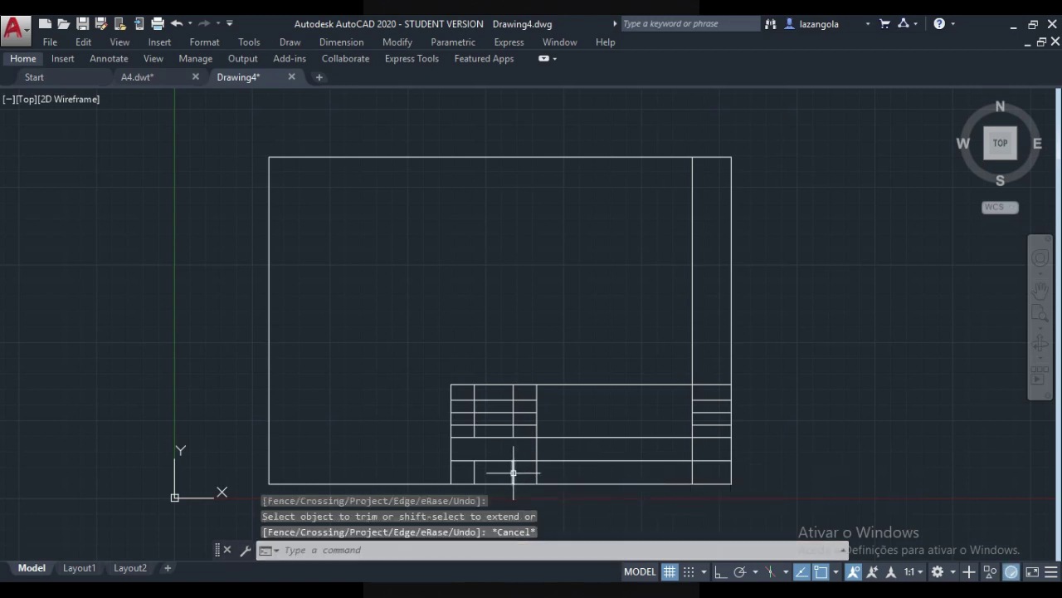
- Delete the two leftover vertical lines in the bottom row
click(514, 472)
click(475, 472)
key(Delete)
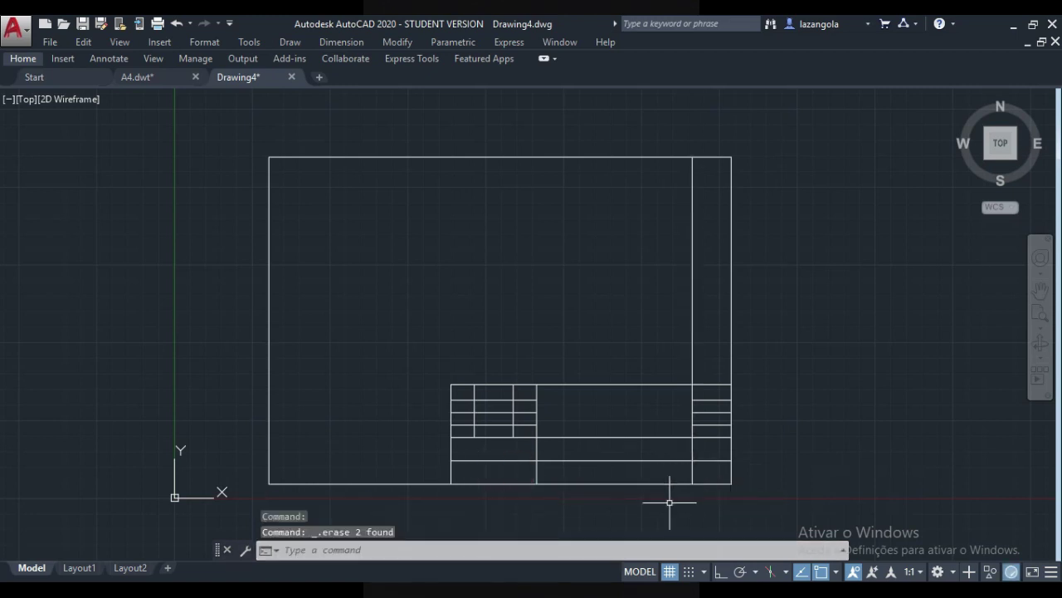
mouse_move(659, 533)
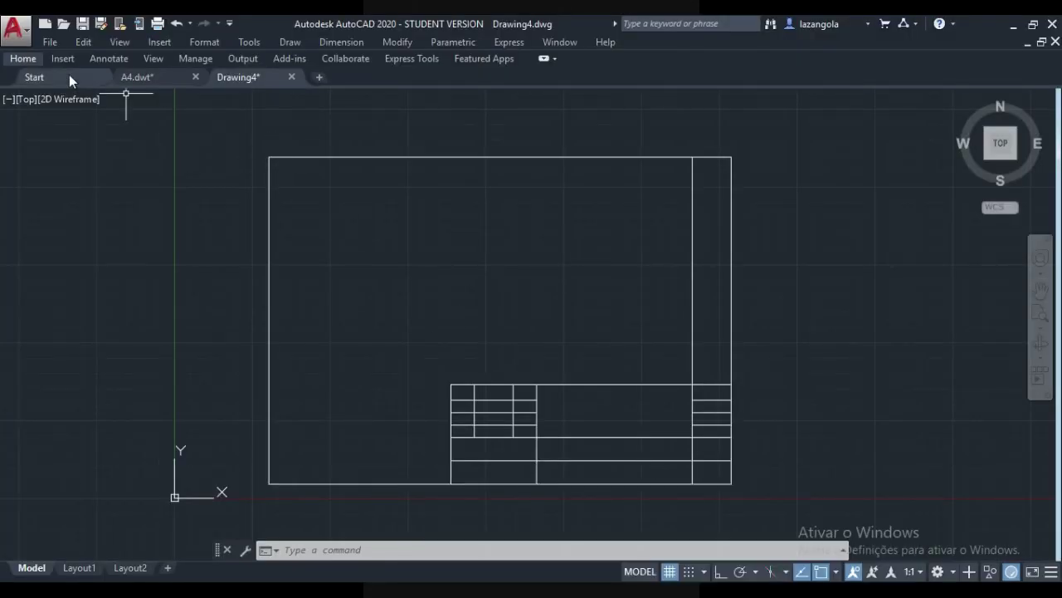
click(50, 43)
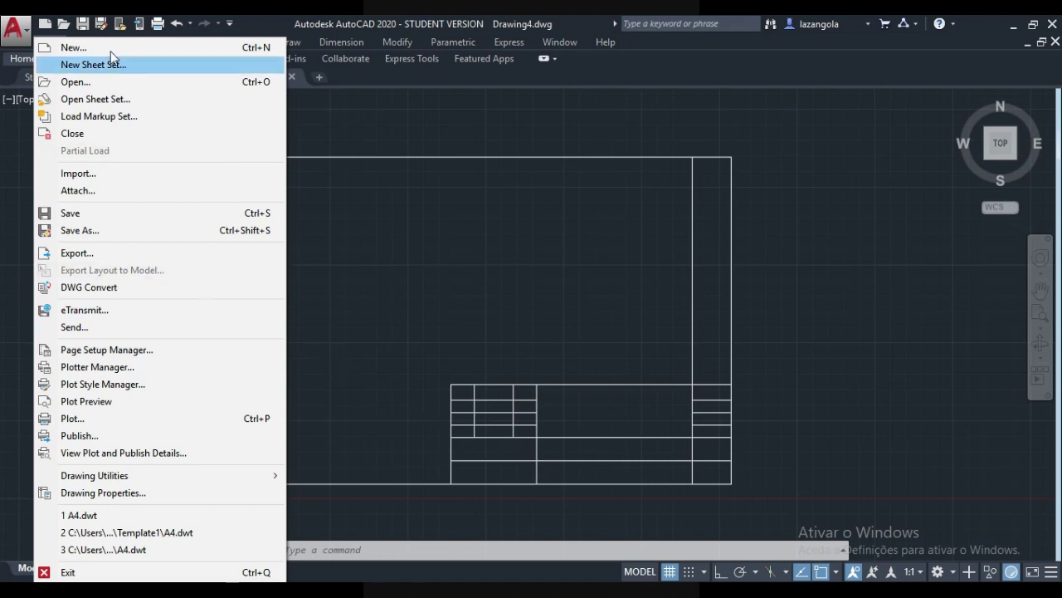
drag(14, 147, 19, 65)
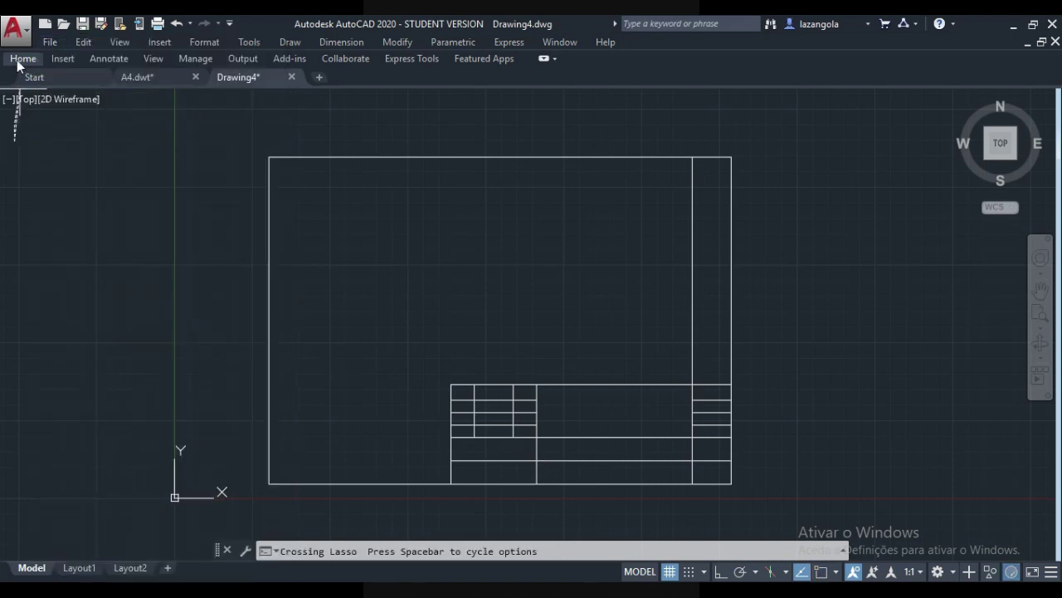
- Trim the bottom-row line out of the title block's right section
click(31, 62)
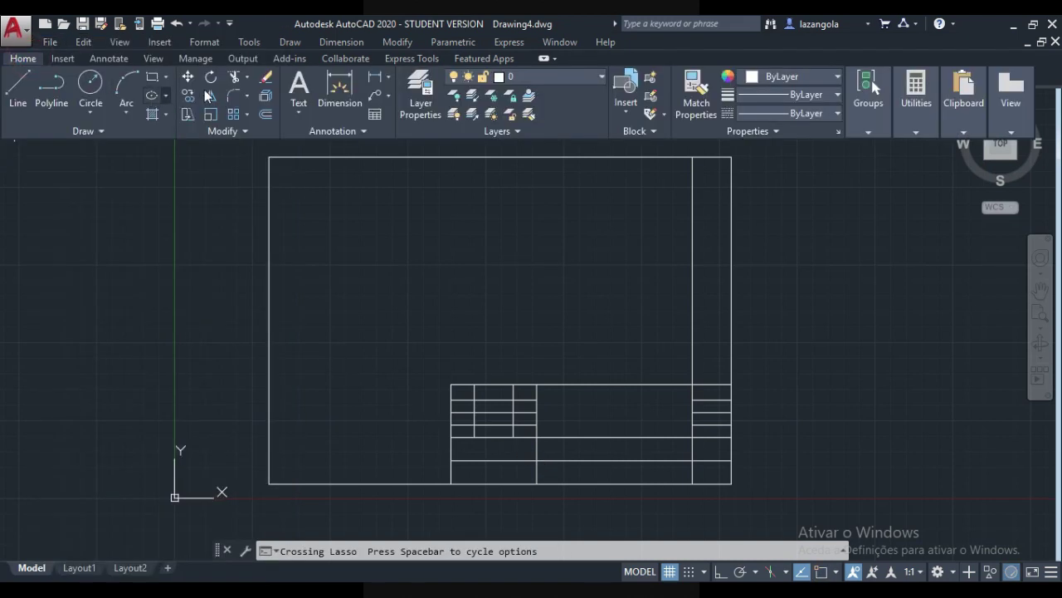
click(235, 76)
key(Return)
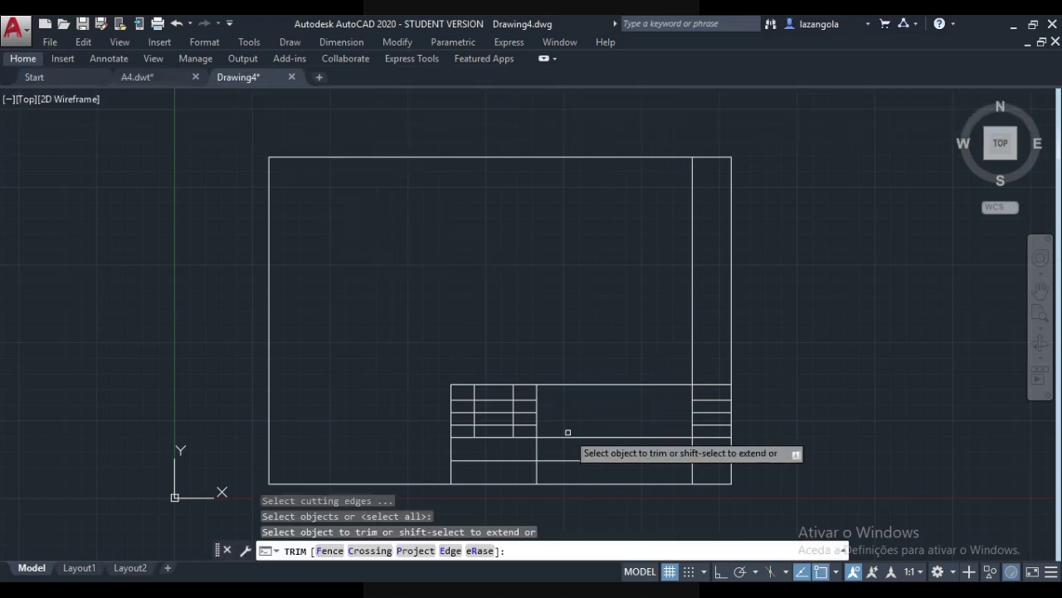
click(570, 458)
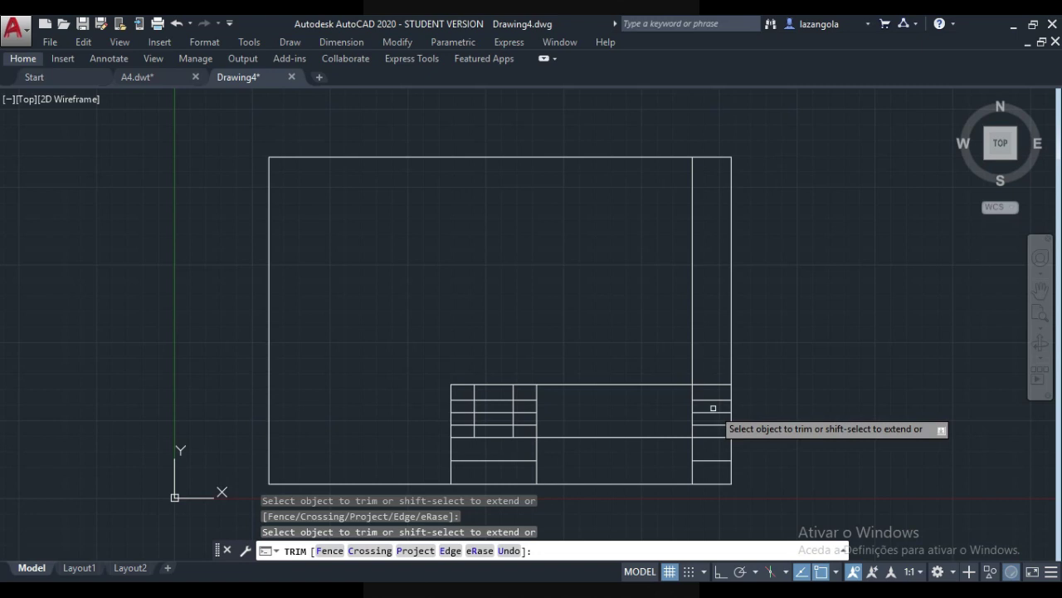
key(Escape)
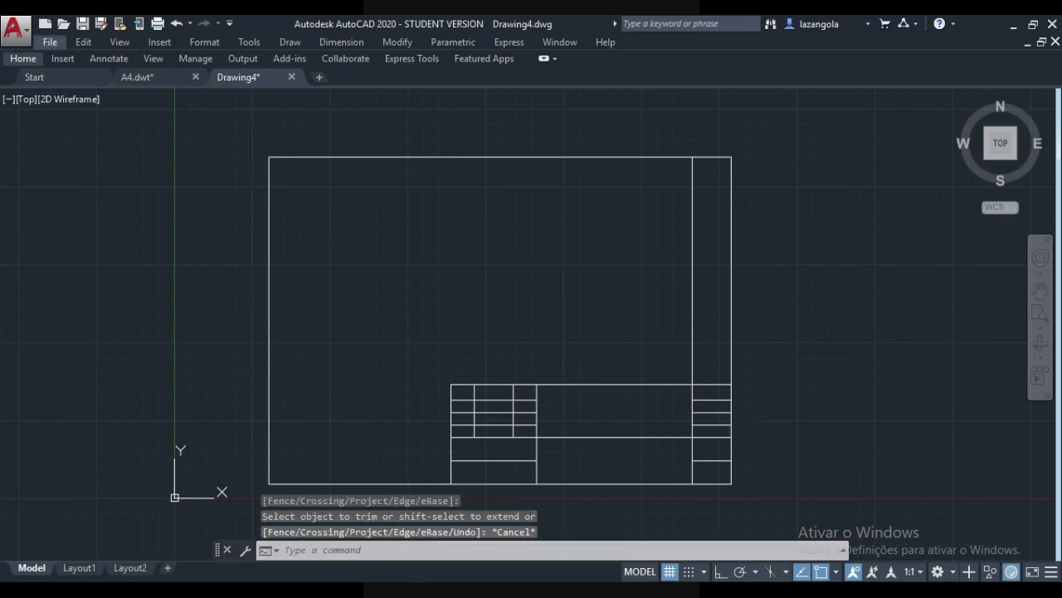
- Erase the four short row lines left in the right column
click(712, 405)
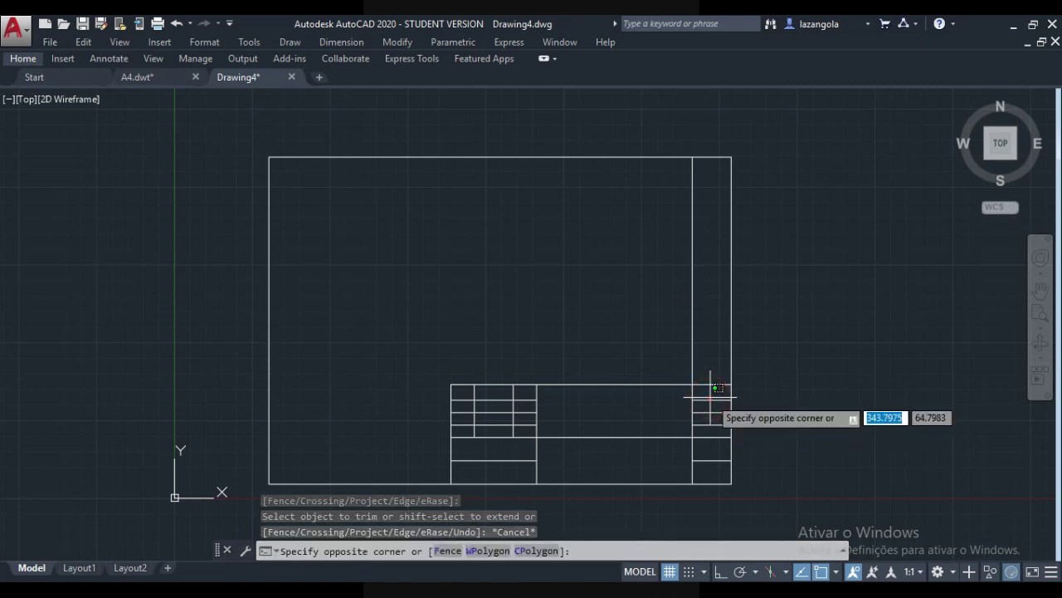
click(710, 400)
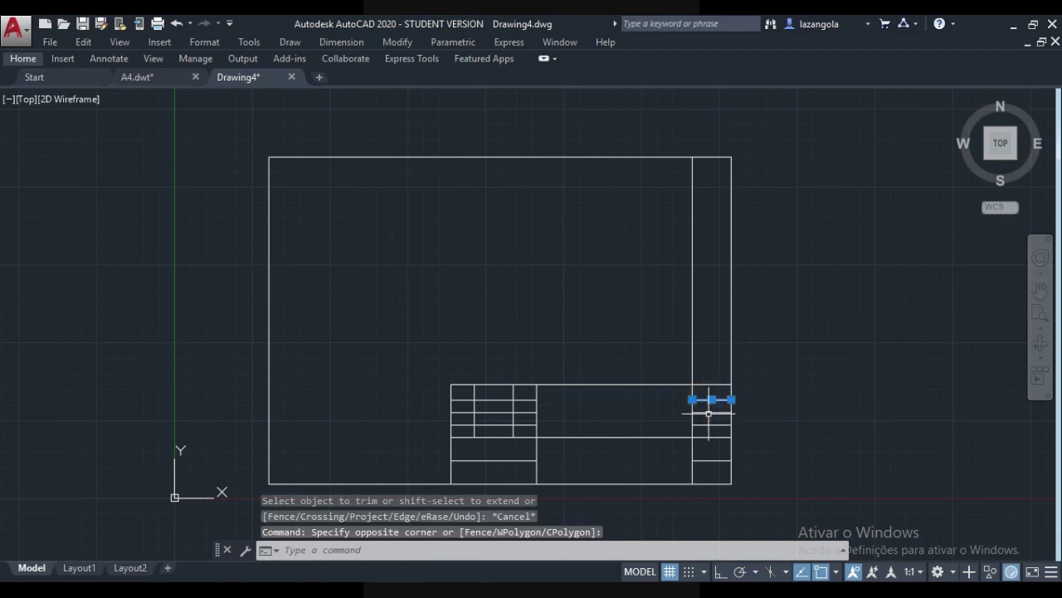
click(709, 412)
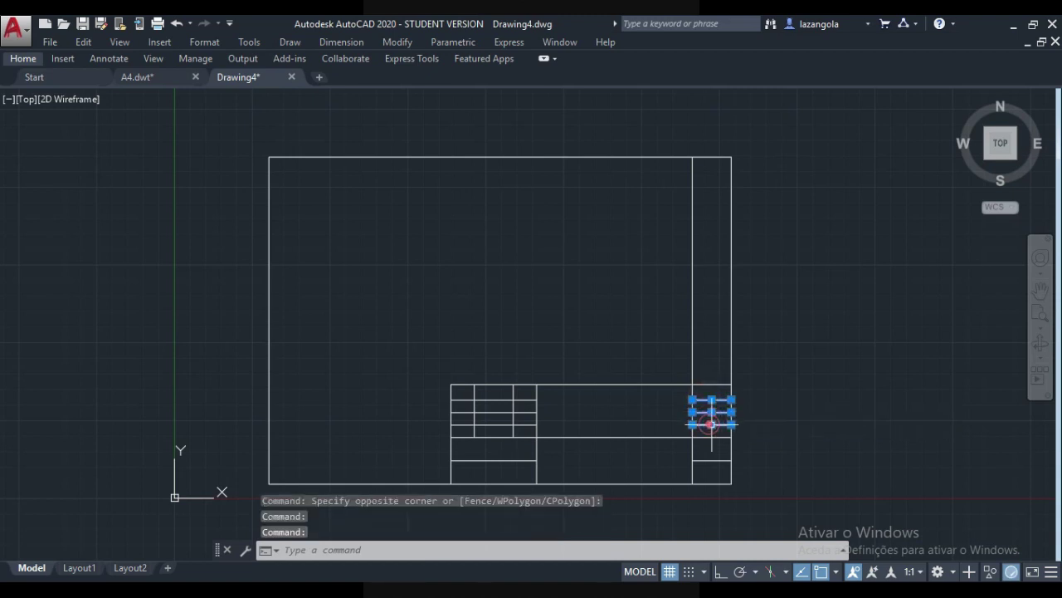
click(712, 424)
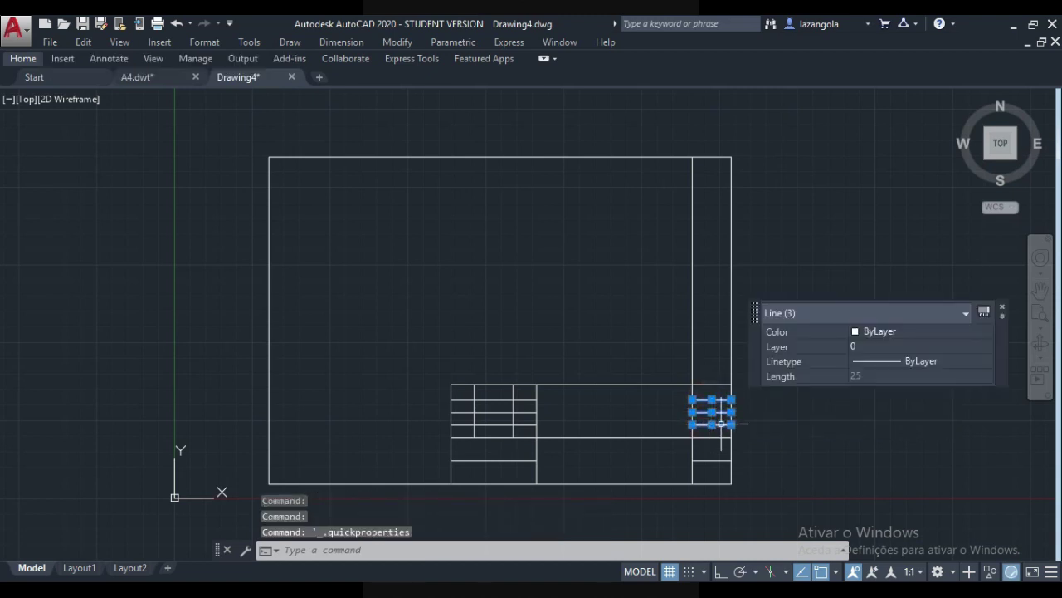
key(Delete)
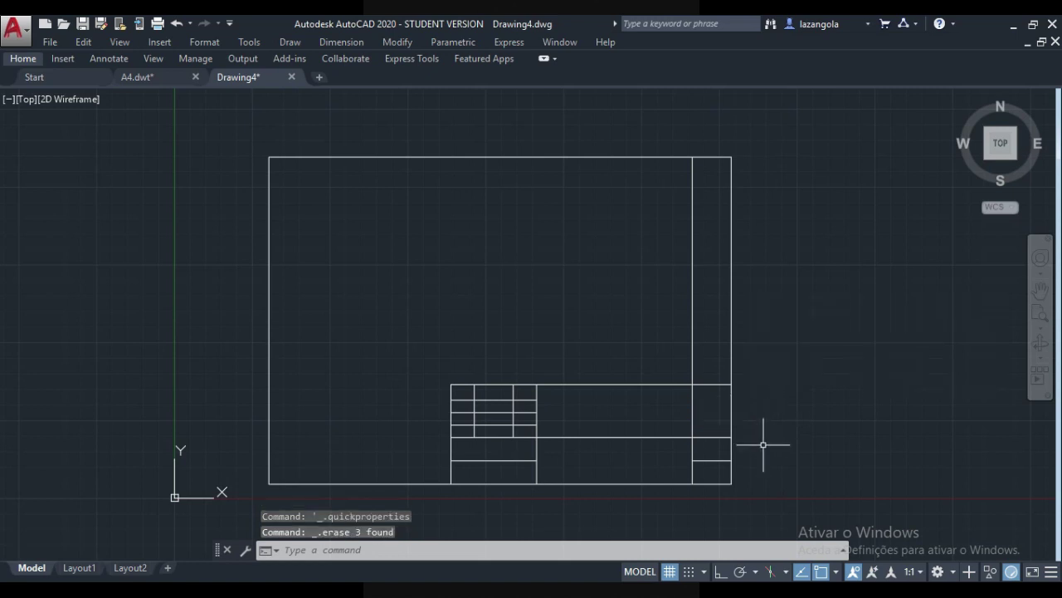
click(712, 460)
key(Delete)
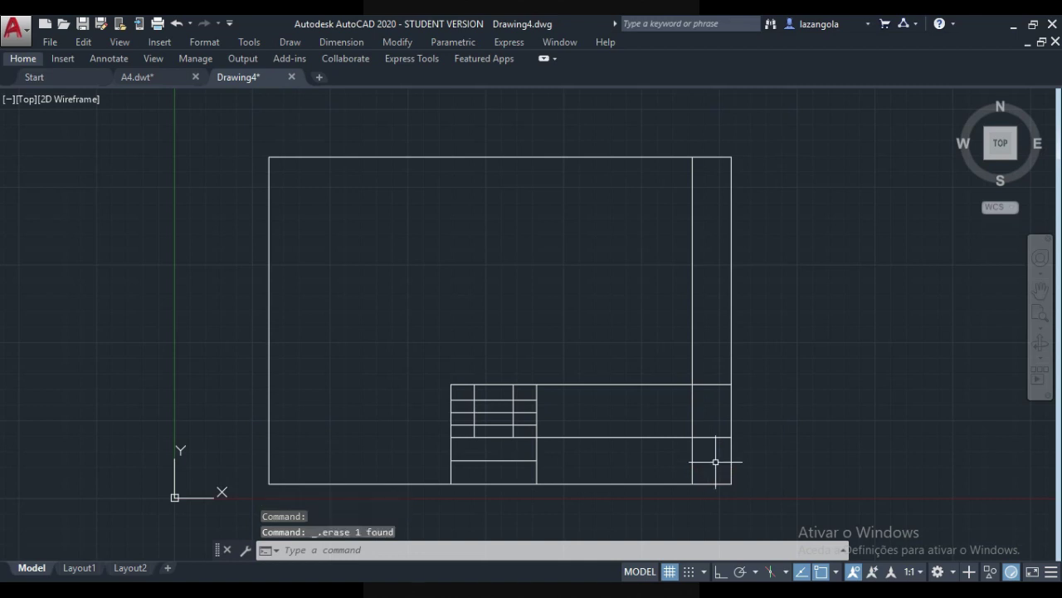
click(22, 59)
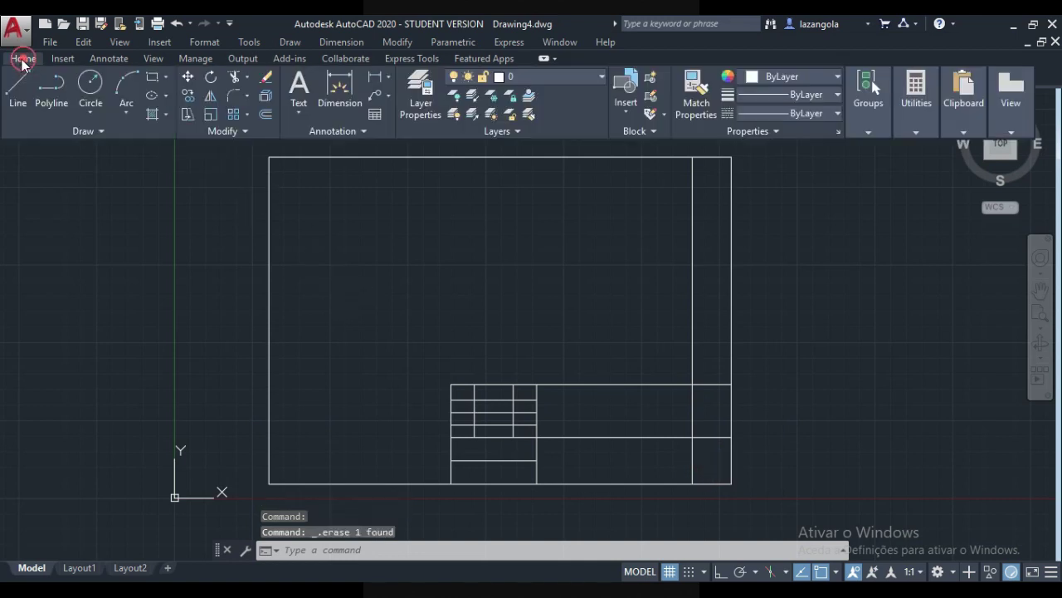
click(266, 115)
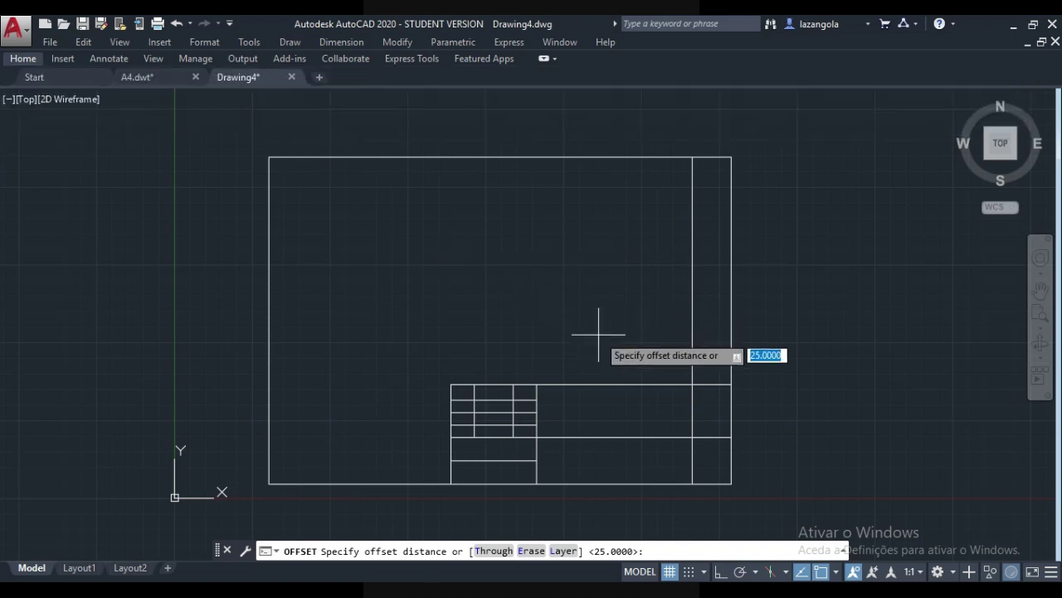
- Offset a horizontal title-block line twice downward at 10-unit spacing
text(10)
key(Return)
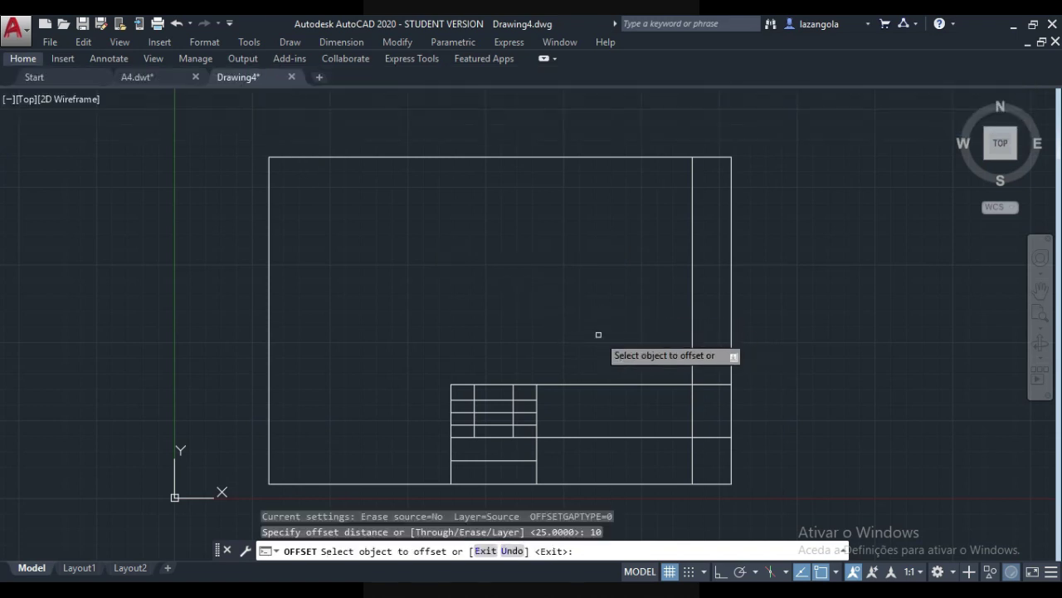
click(704, 436)
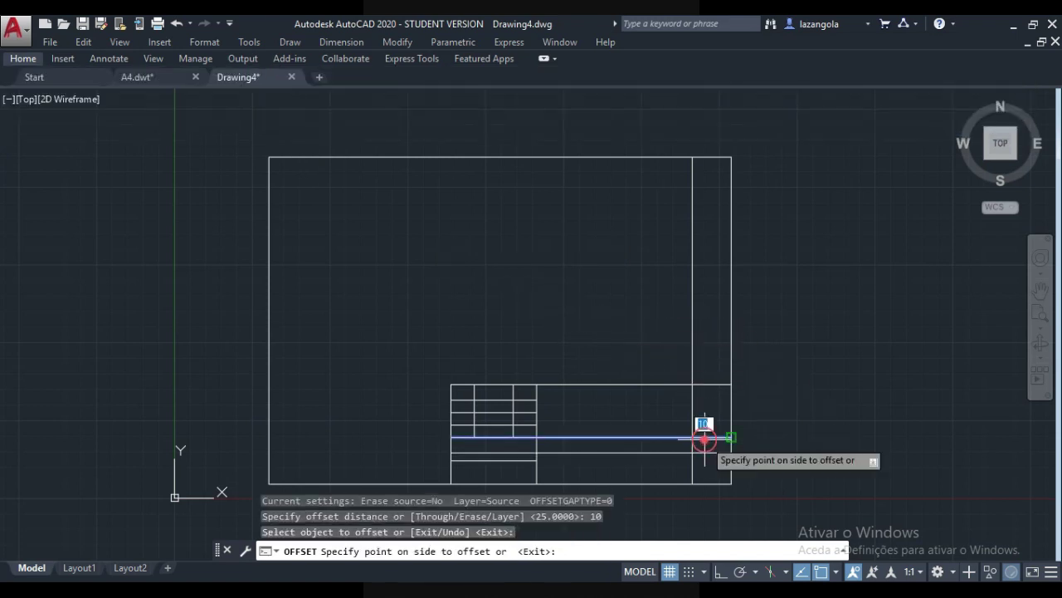
click(704, 453)
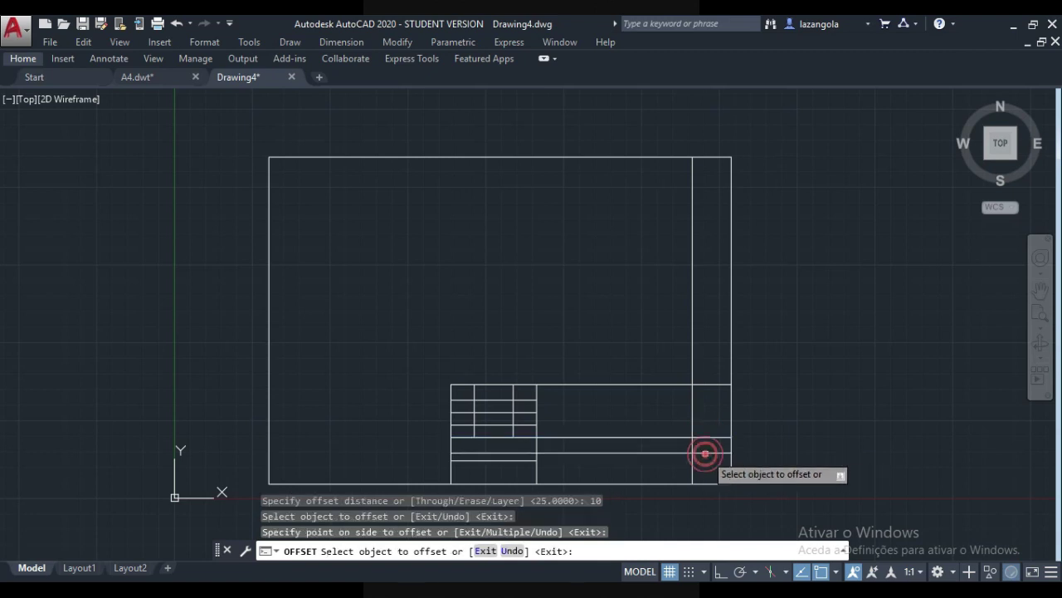
click(706, 452)
click(704, 467)
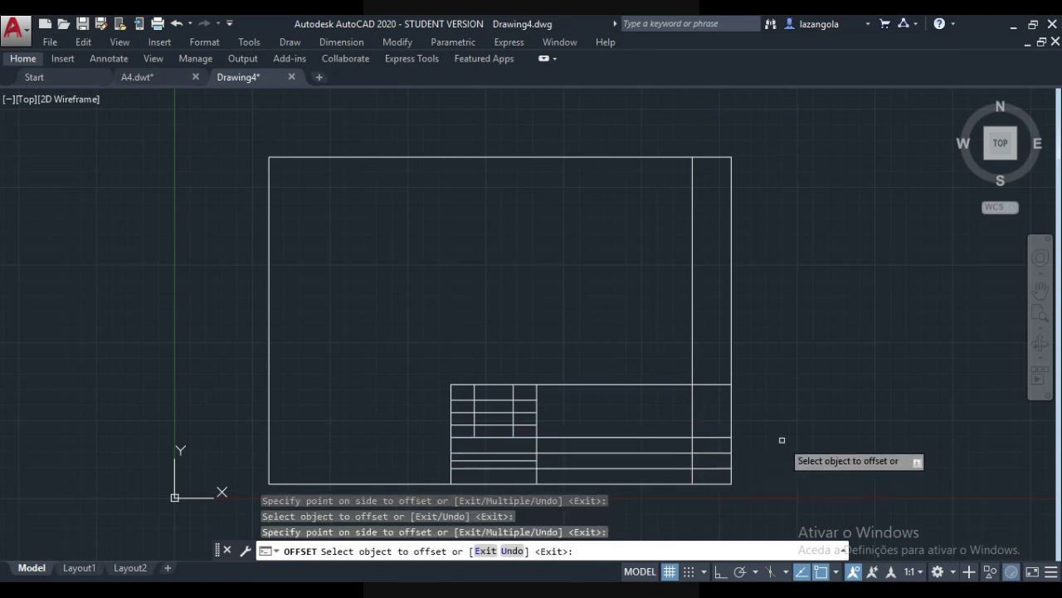
key(Escape)
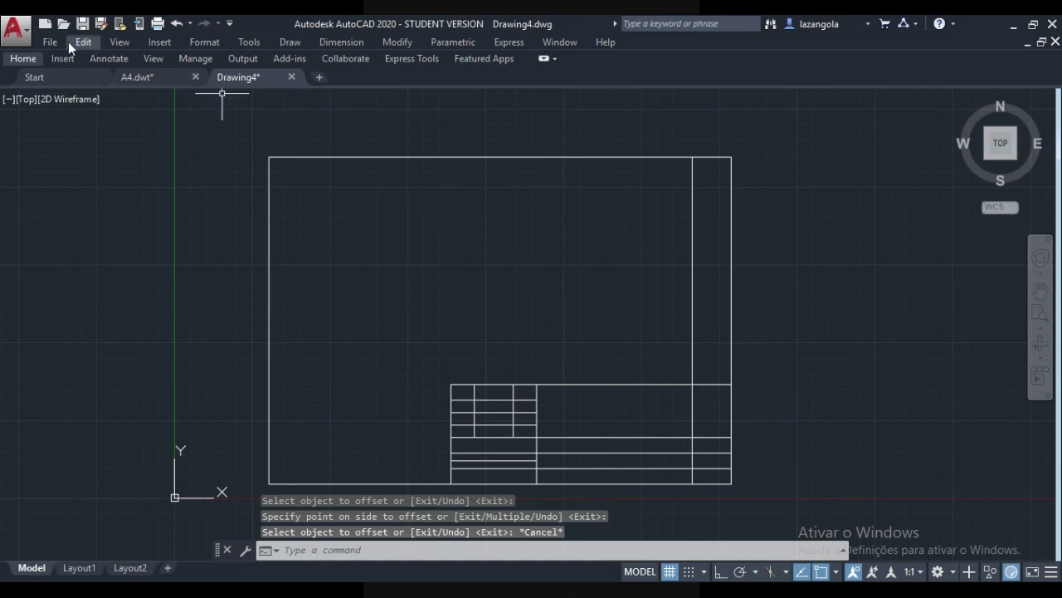
- Trim the two new lines out of the title block's middle section
click(23, 59)
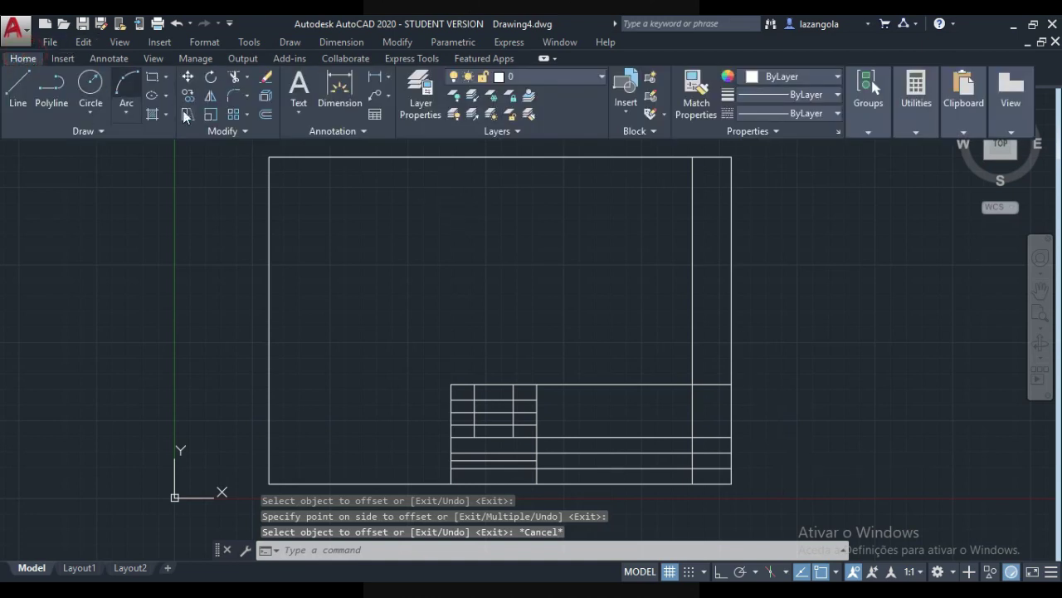
click(235, 77)
key(Return)
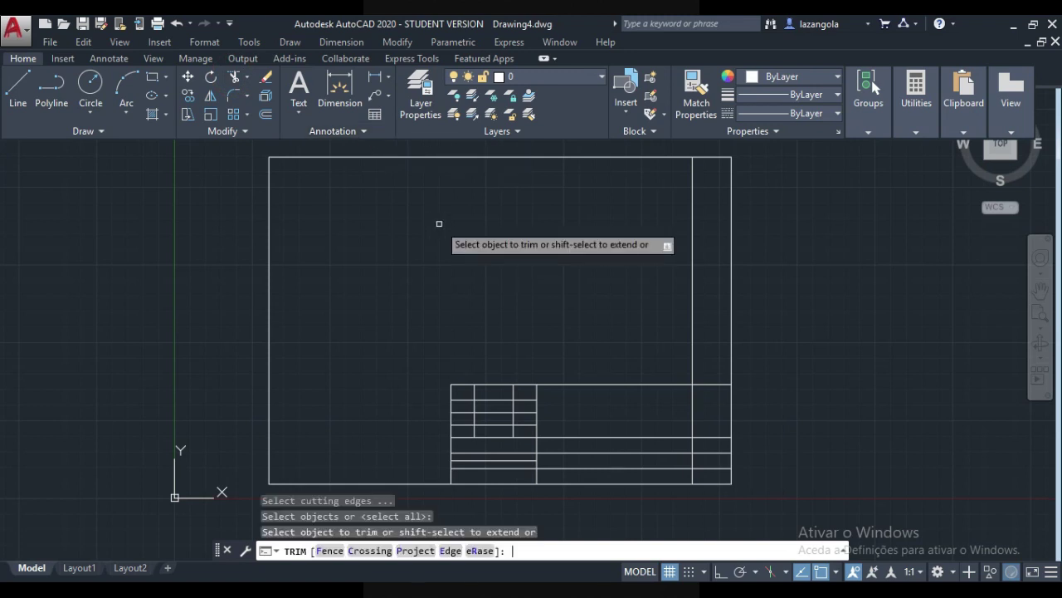
click(572, 453)
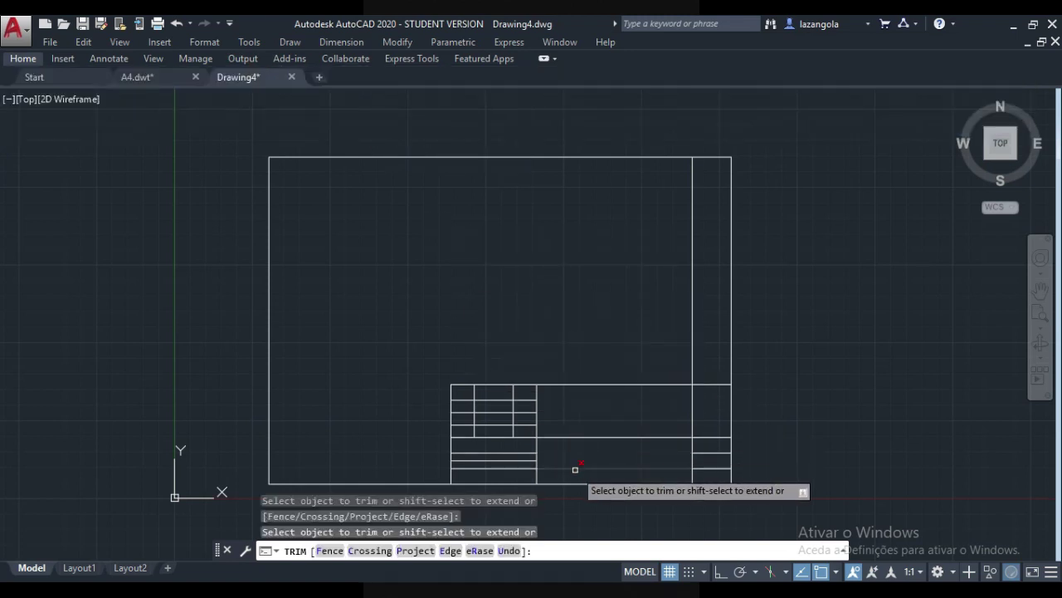
click(576, 470)
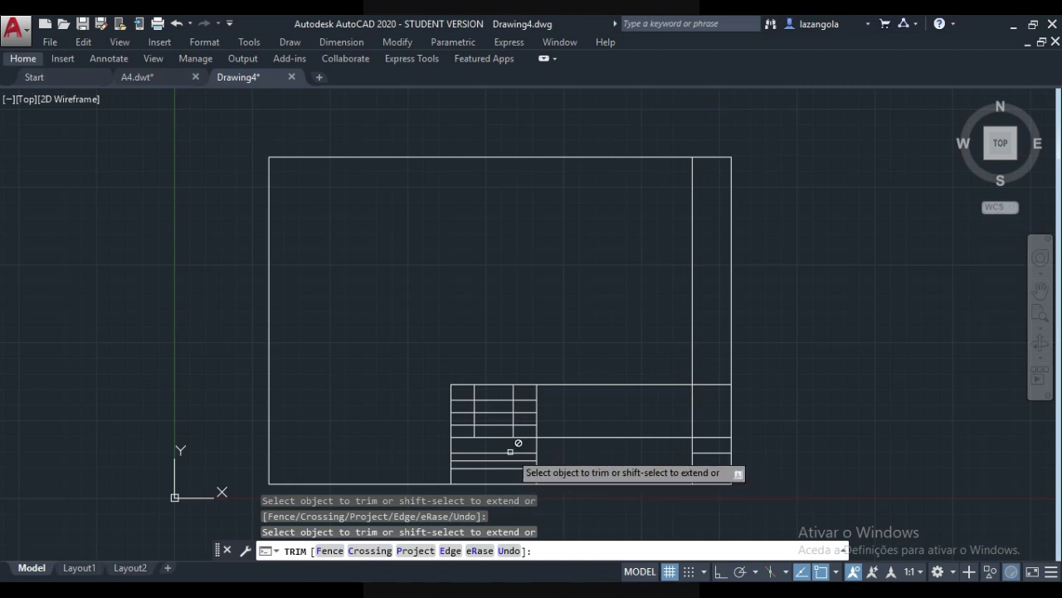
key(Escape)
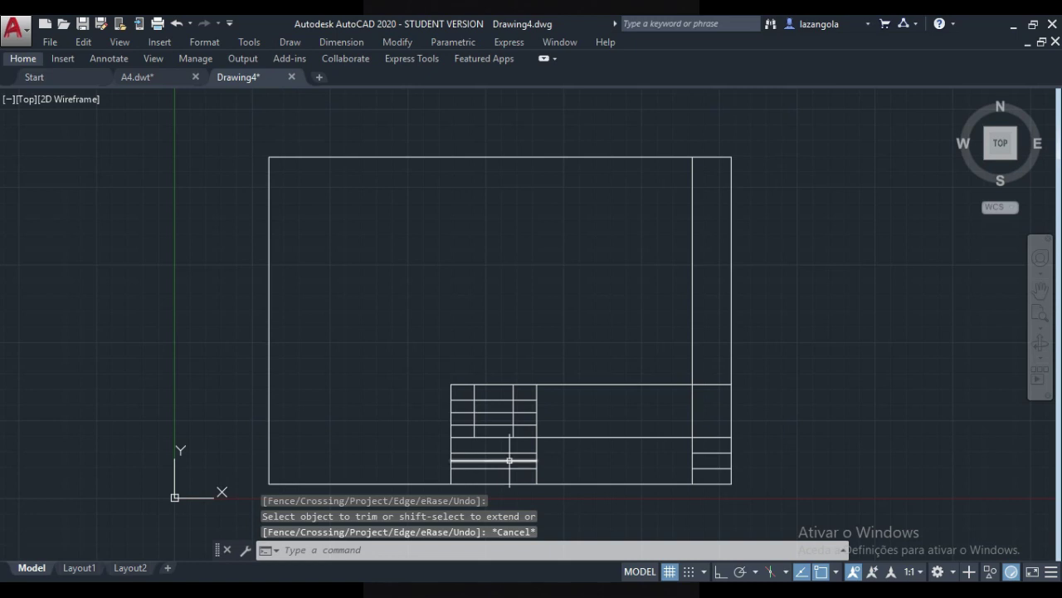
- Erase the extra horizontal lines in the lower-left block, checking against the reference PDF
click(509, 460)
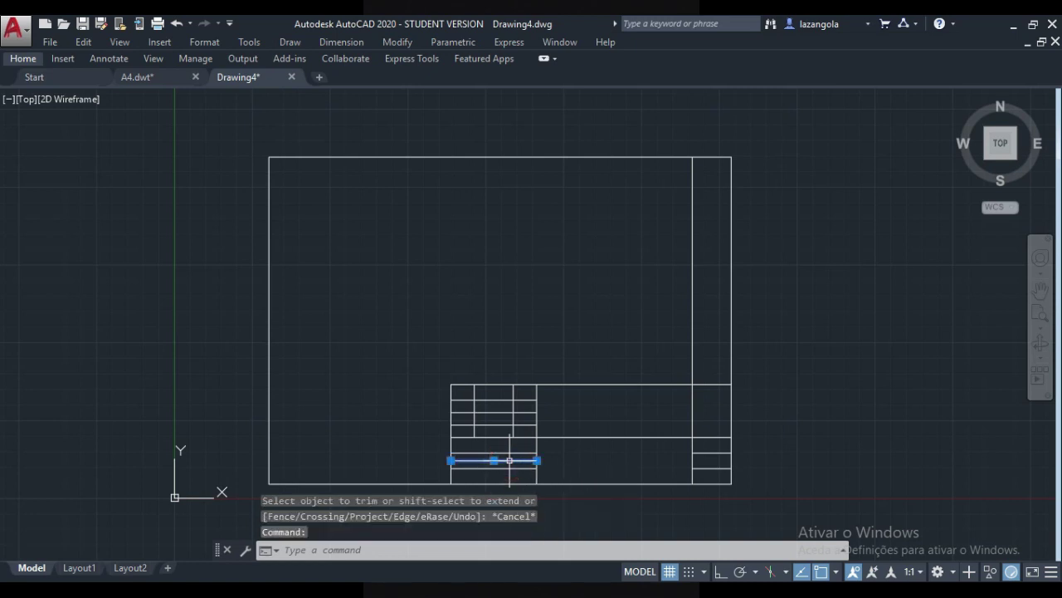
key(Delete)
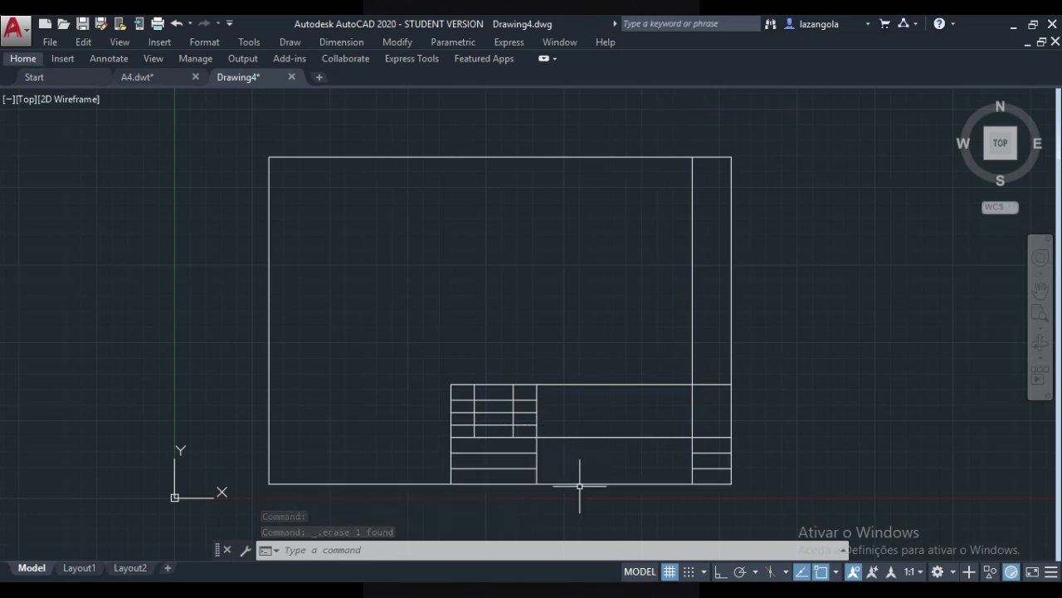
click(615, 538)
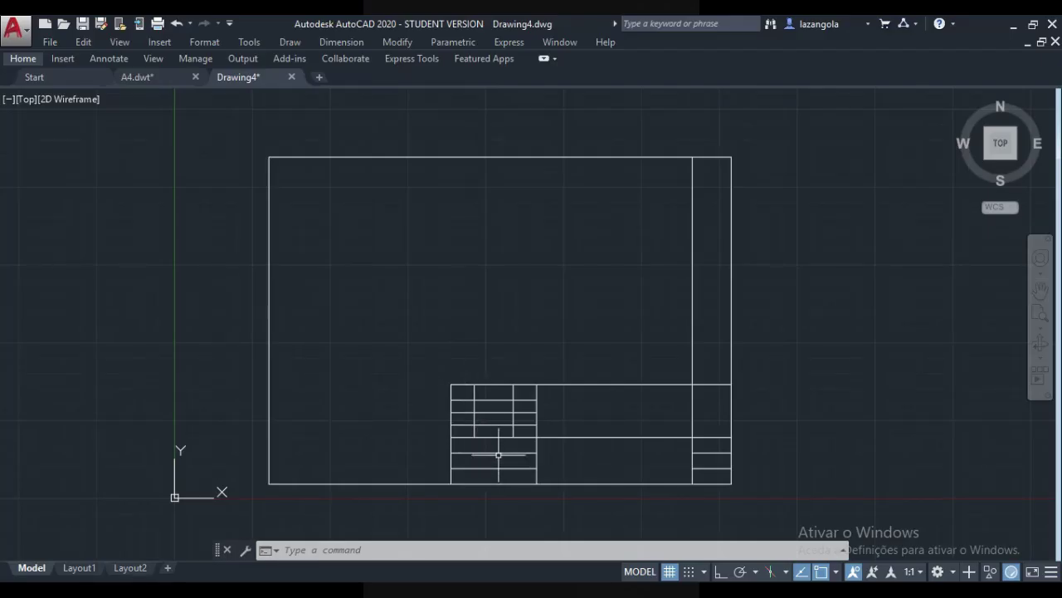
click(498, 454)
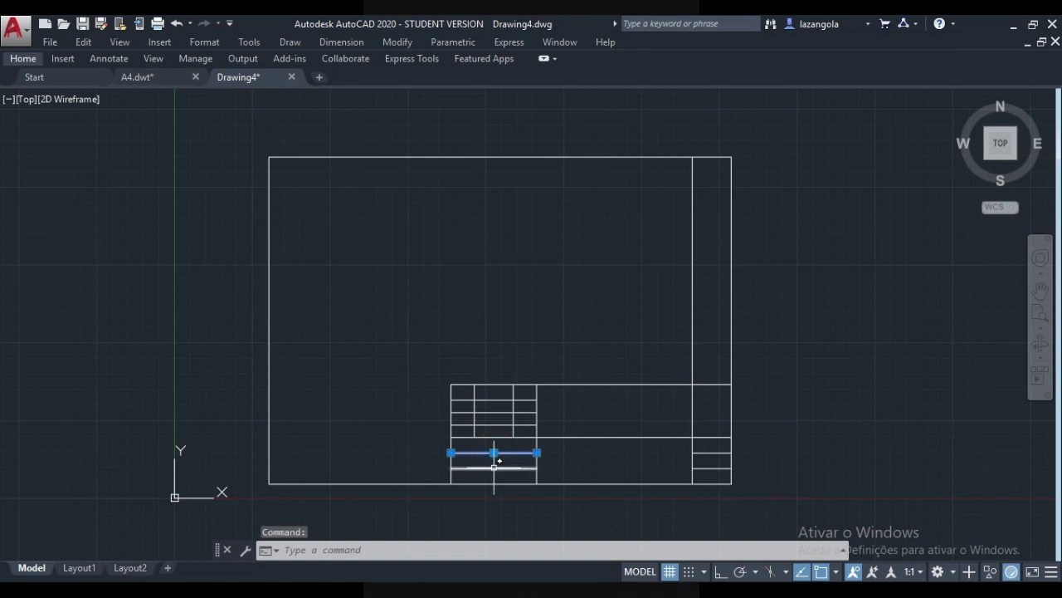
click(494, 467)
key(Delete)
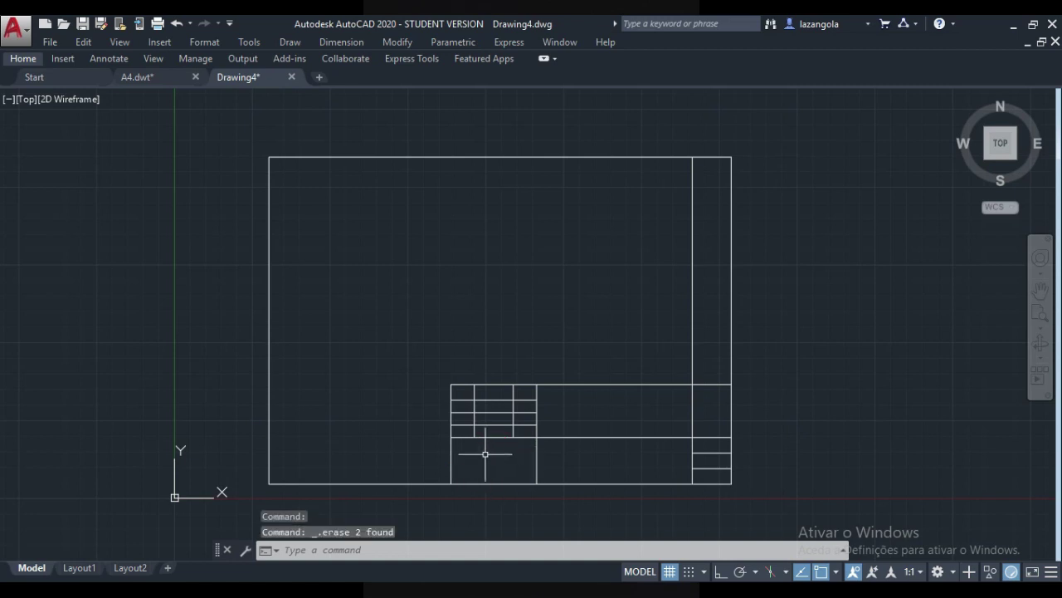
click(19, 59)
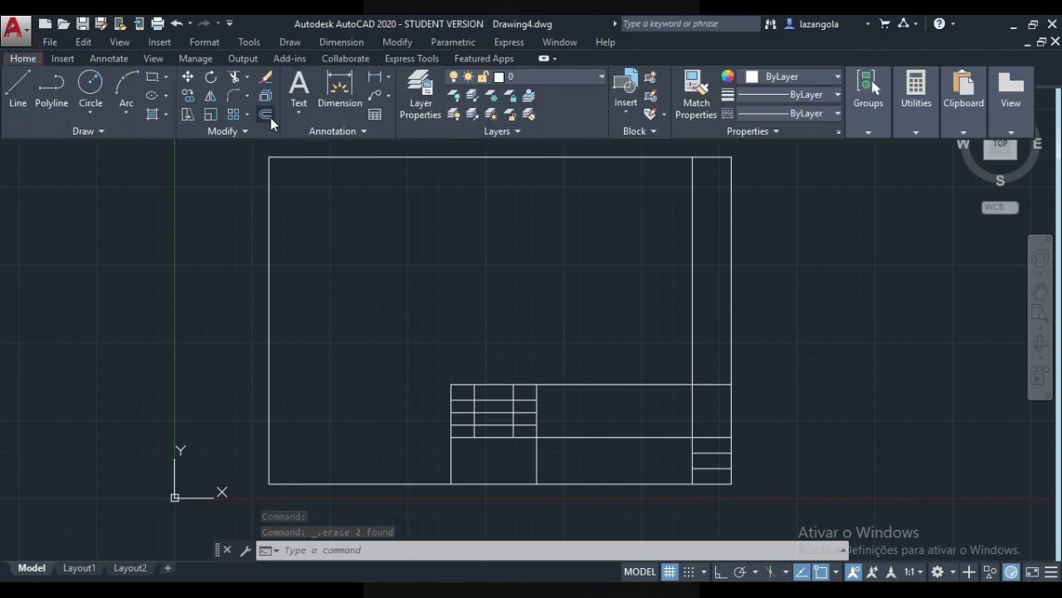
- Offset the middle title-block line by 15 and erase the unwanted extra copy
click(265, 115)
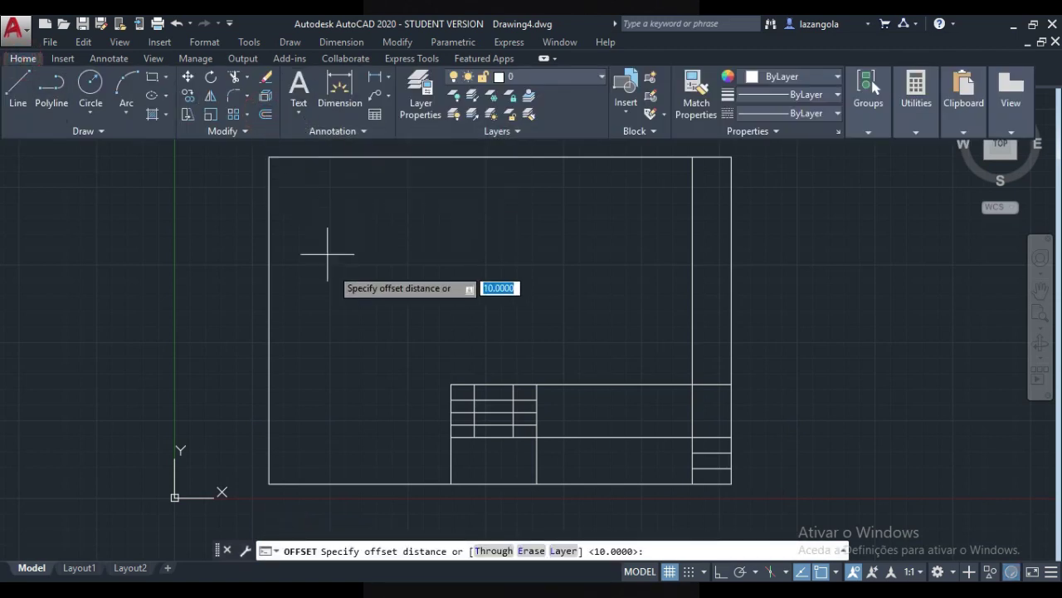
text(1)
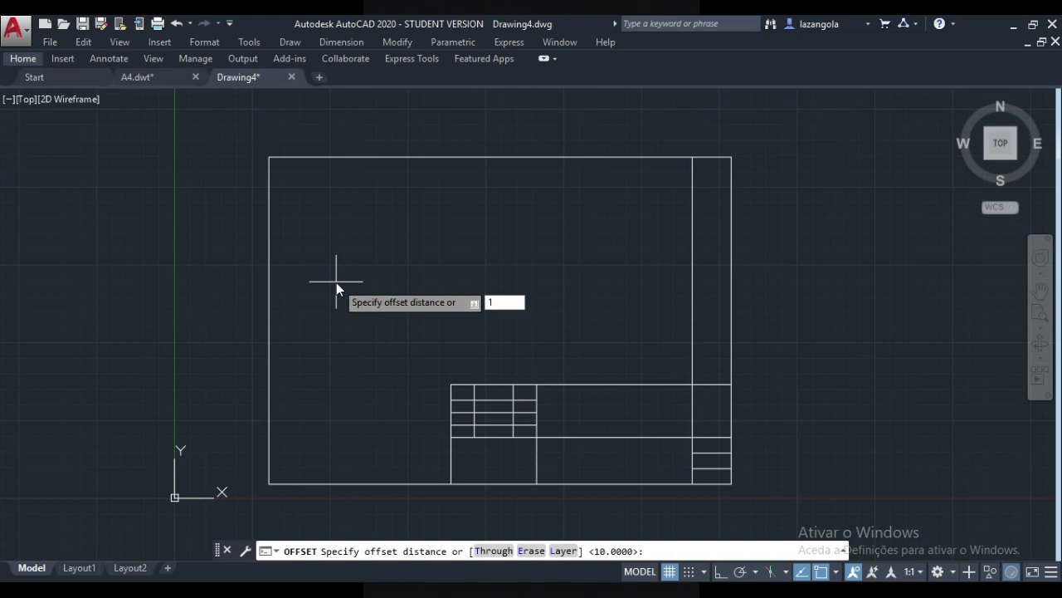
text(5)
key(Return)
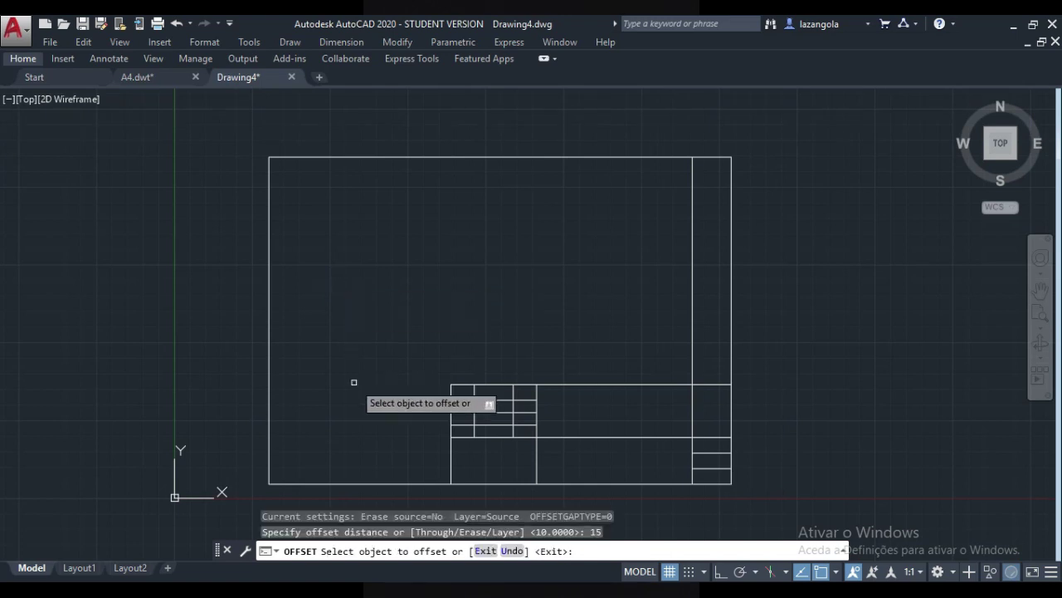
click(489, 436)
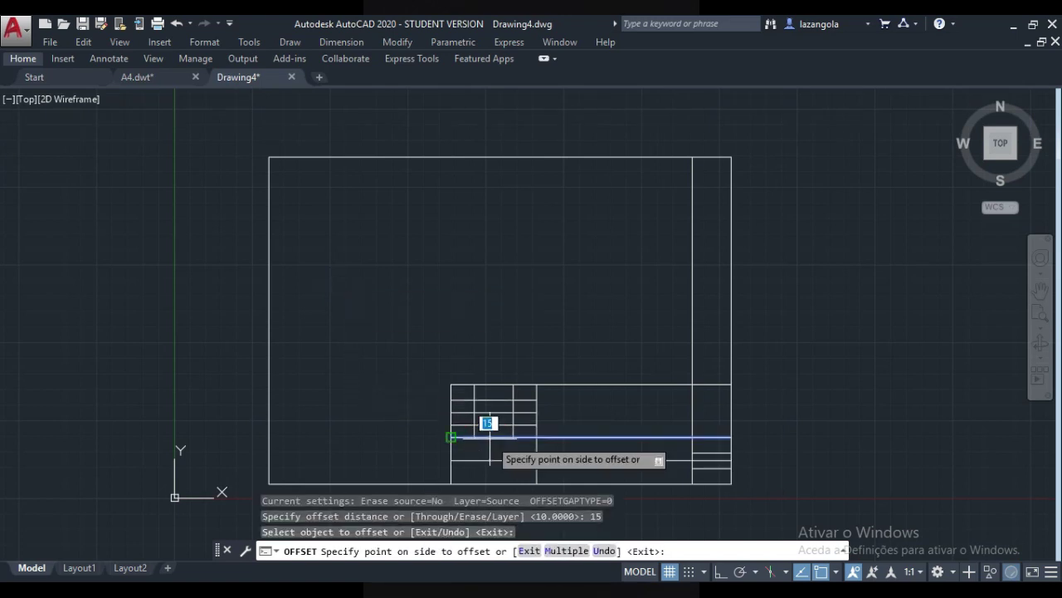
click(490, 428)
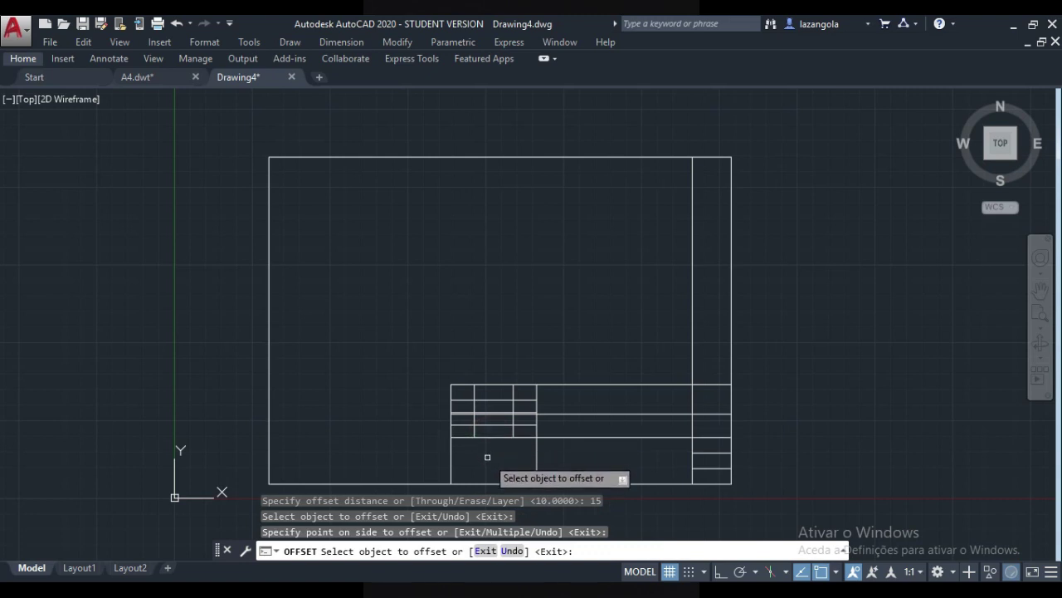
click(487, 436)
click(488, 461)
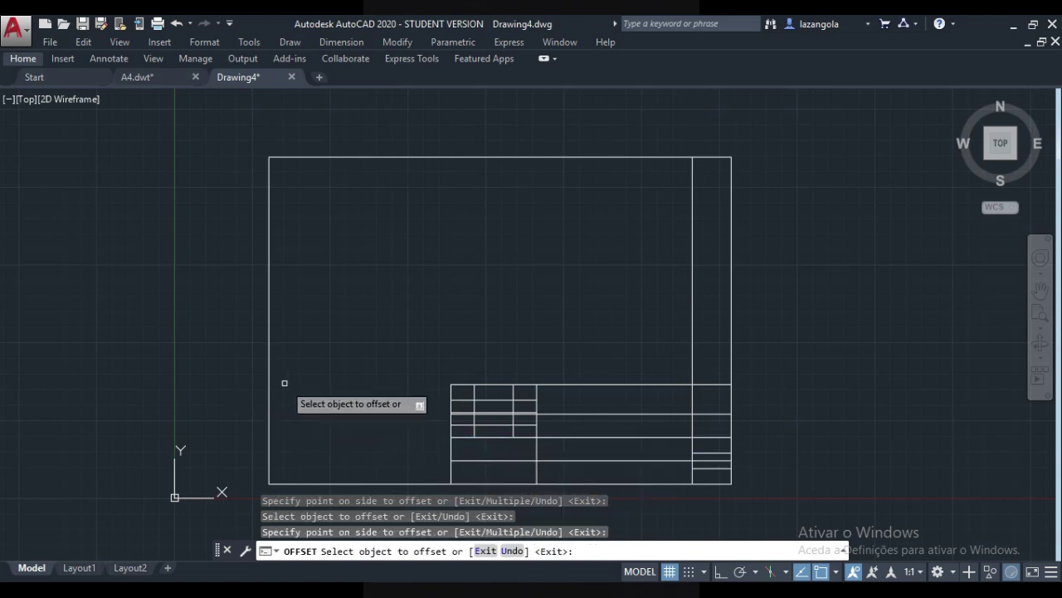
key(Escape)
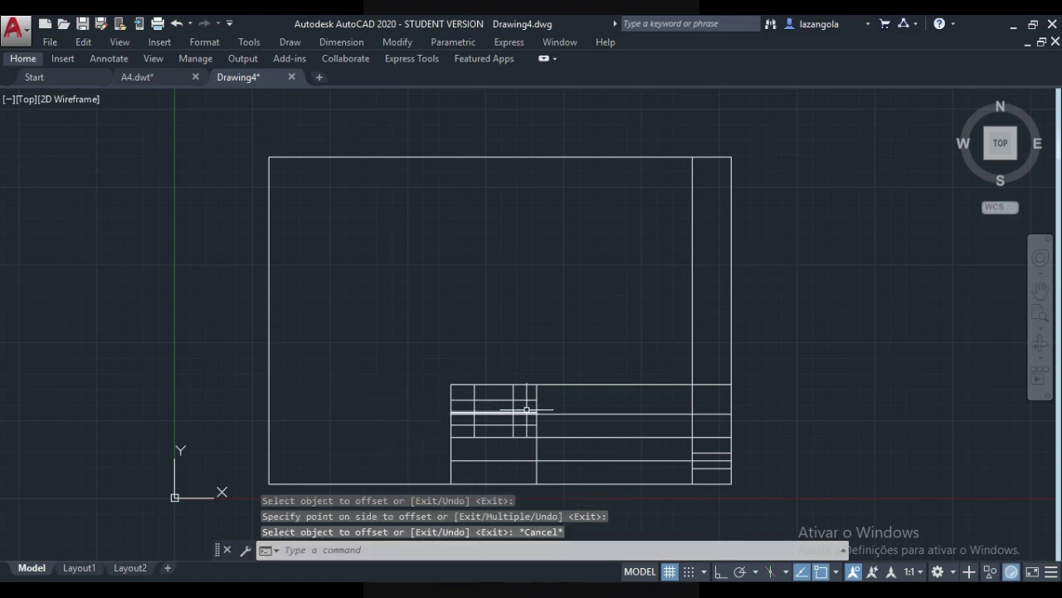
click(577, 414)
key(Delete)
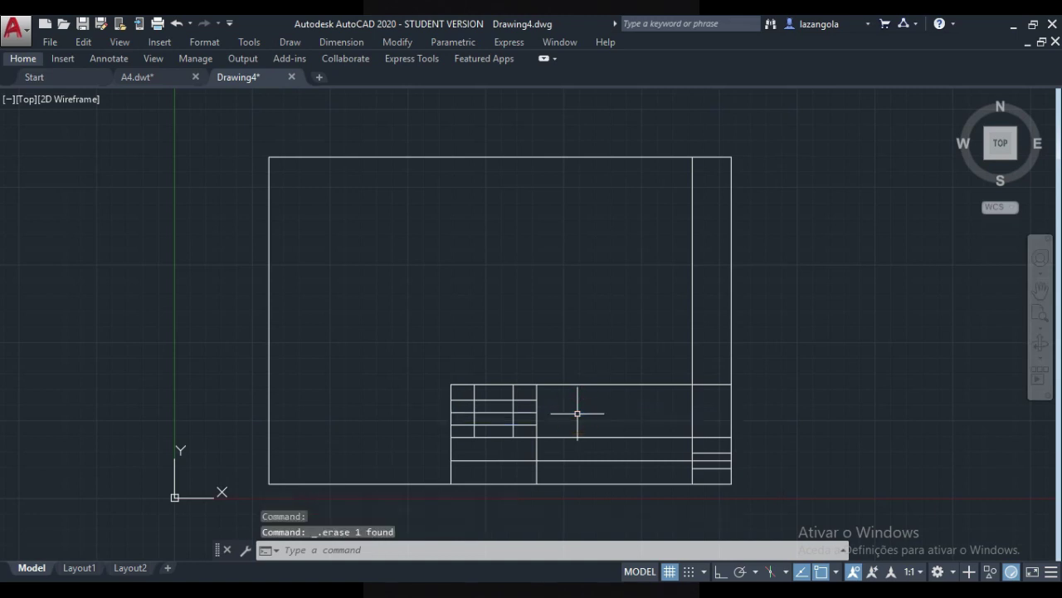
- Trim the new line back to the lower-left cell and erase the leftover short line
click(20, 58)
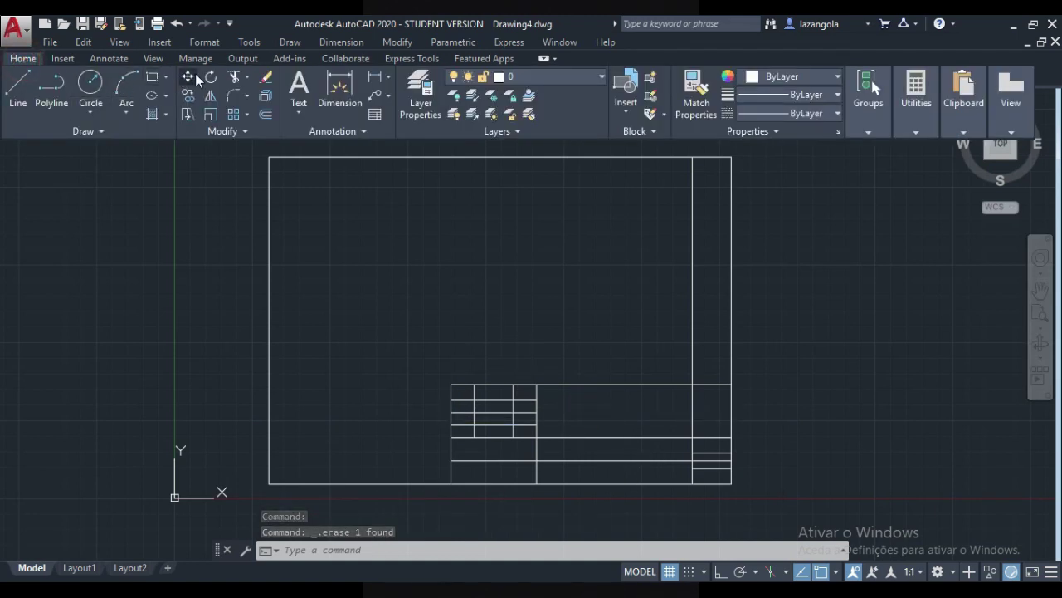
click(234, 79)
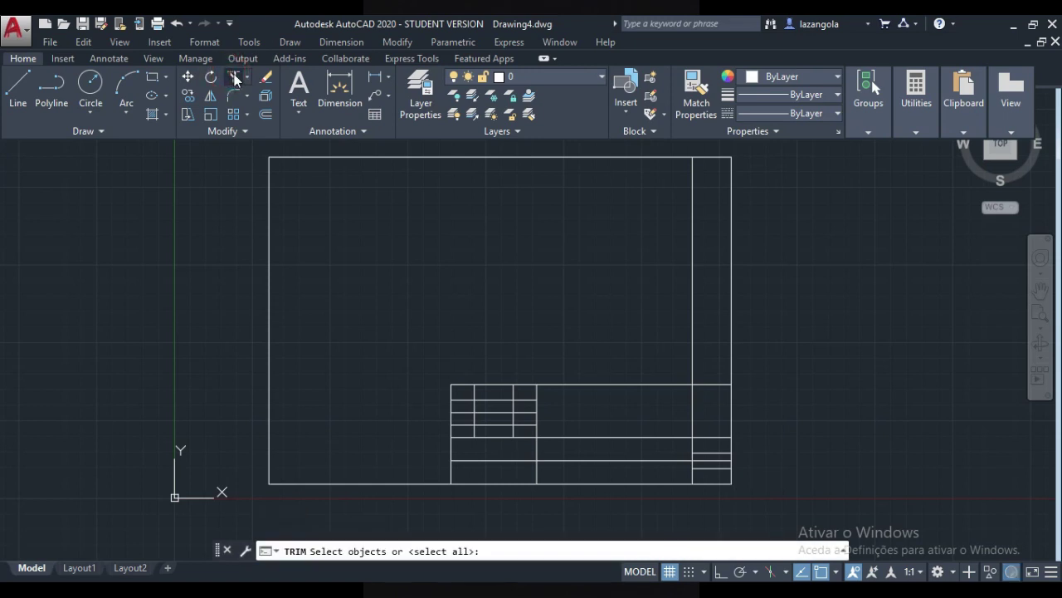
key(Return)
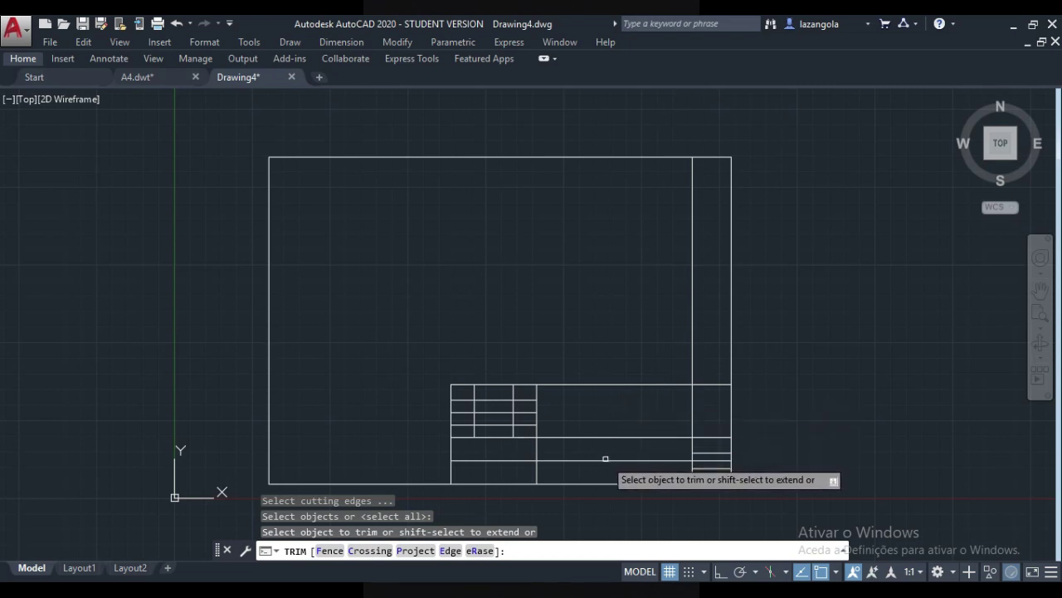
click(604, 460)
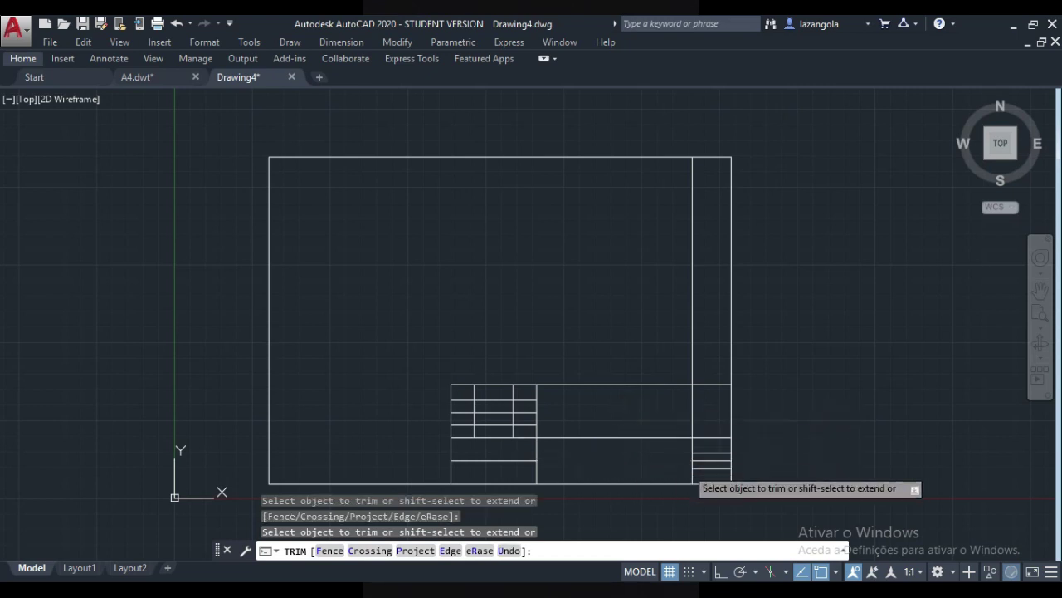
key(Escape)
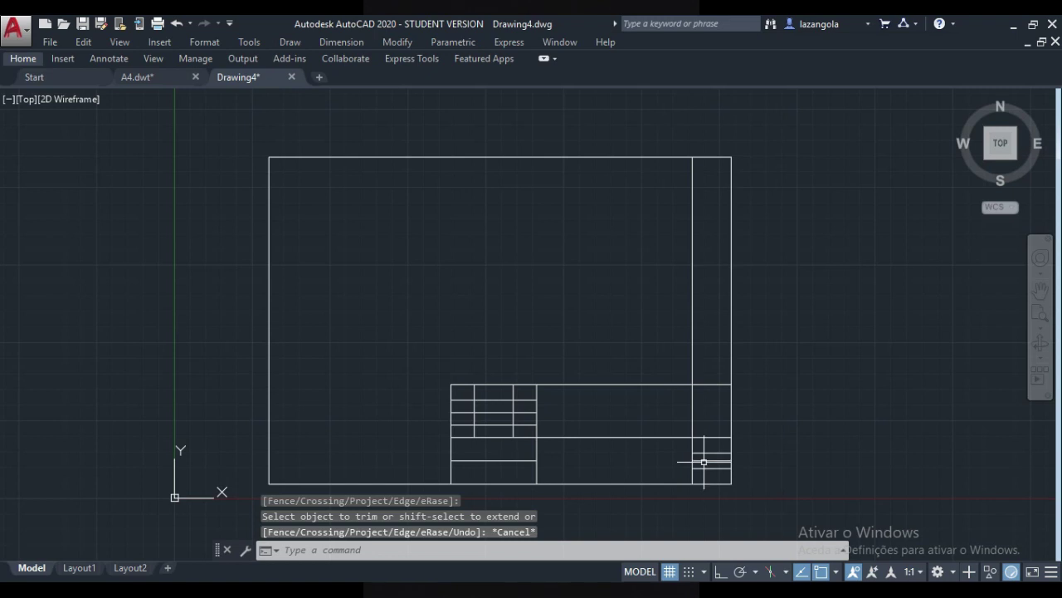
click(704, 461)
key(Delete)
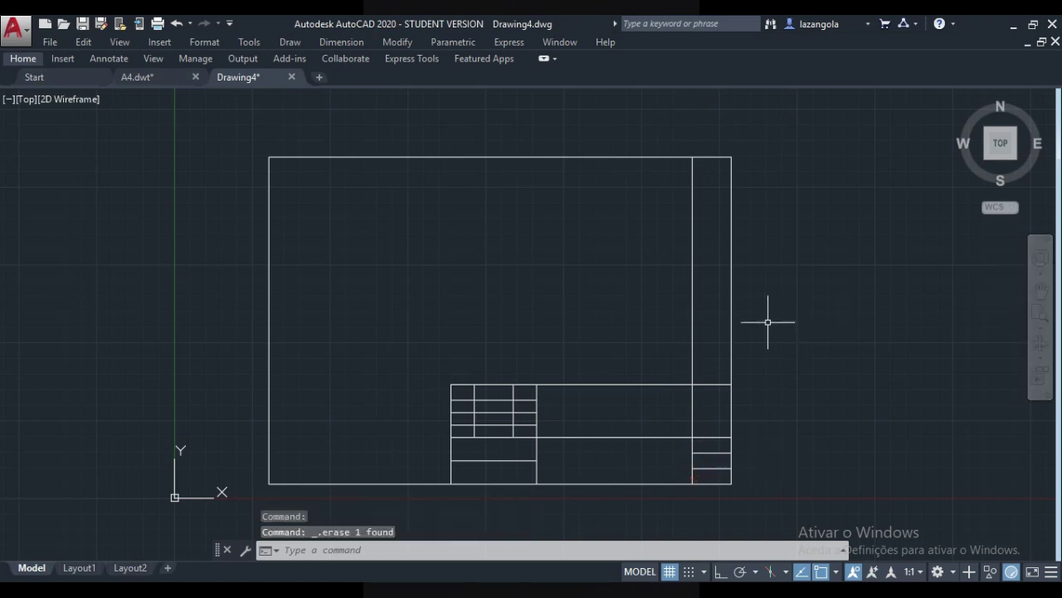
- Zoom and pan onto the title-block grid and start the Hatch command
scroll(508, 433, up, 6)
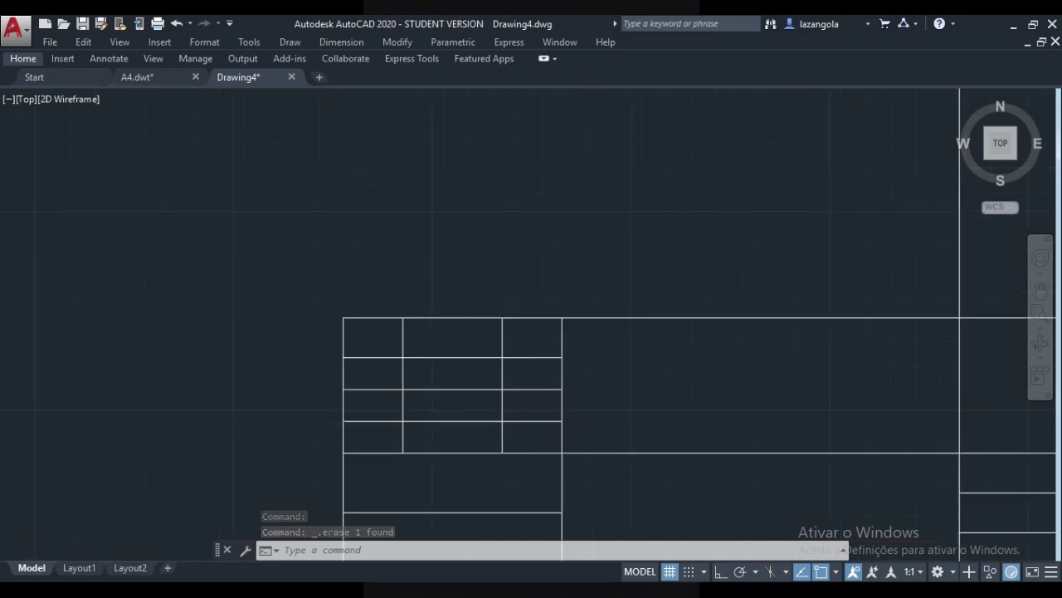
mouse_move(880, 331)
middle_down()
mouse_move(823, 327)
mouse_move(654, 225)
middle_up()
scroll(659, 244, down, 2)
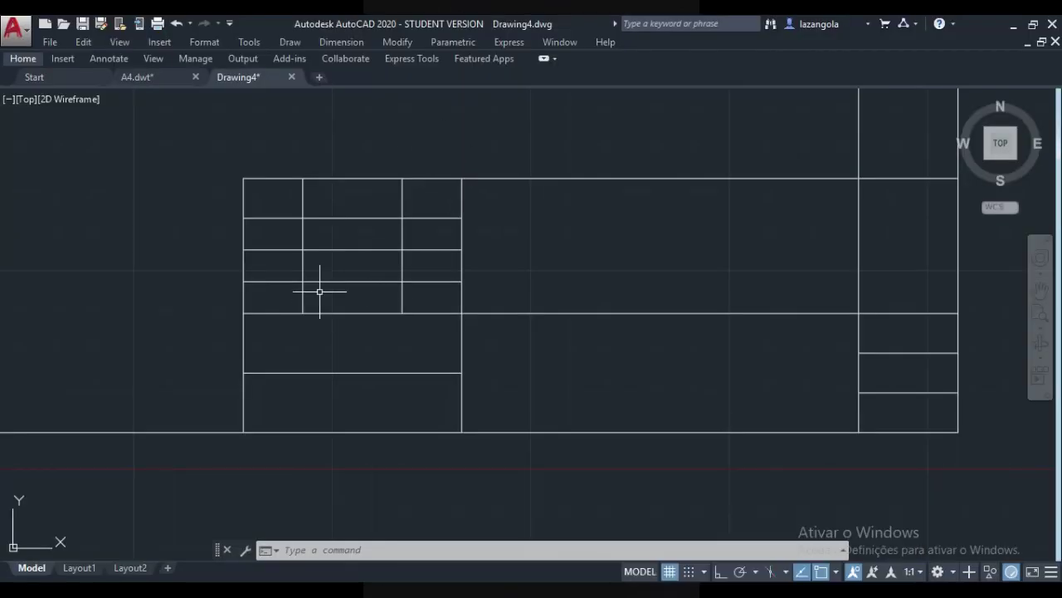
click(23, 60)
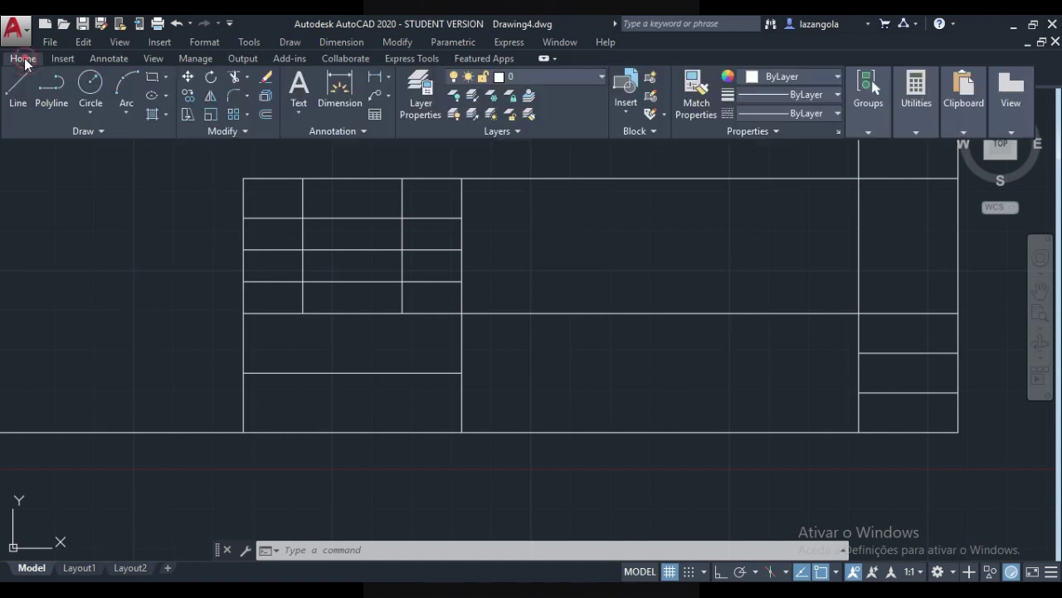
click(151, 114)
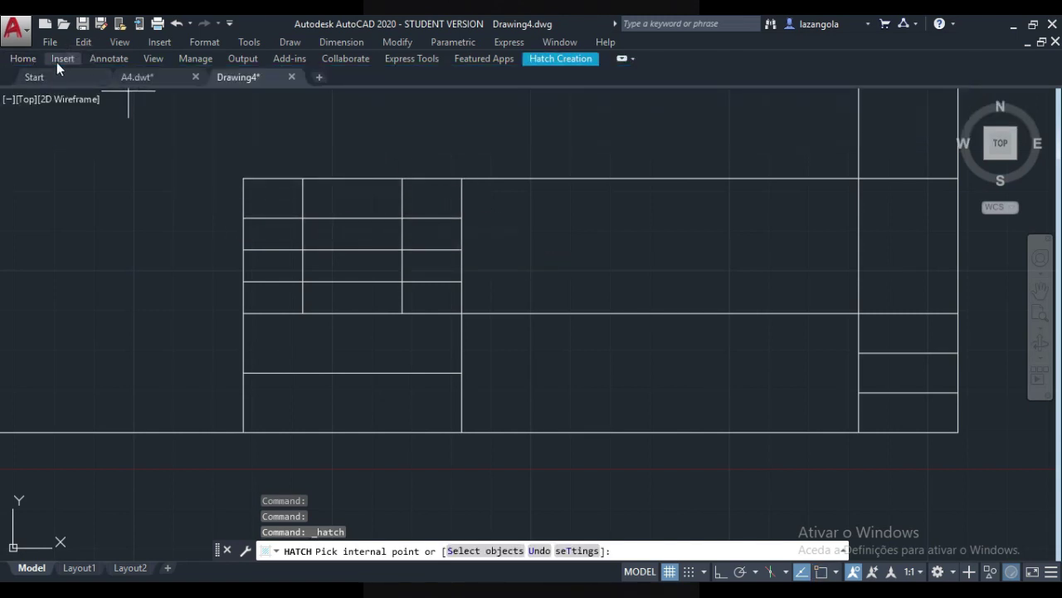
- Try hatching the top-left grid cell, then undo that hatch
click(22, 58)
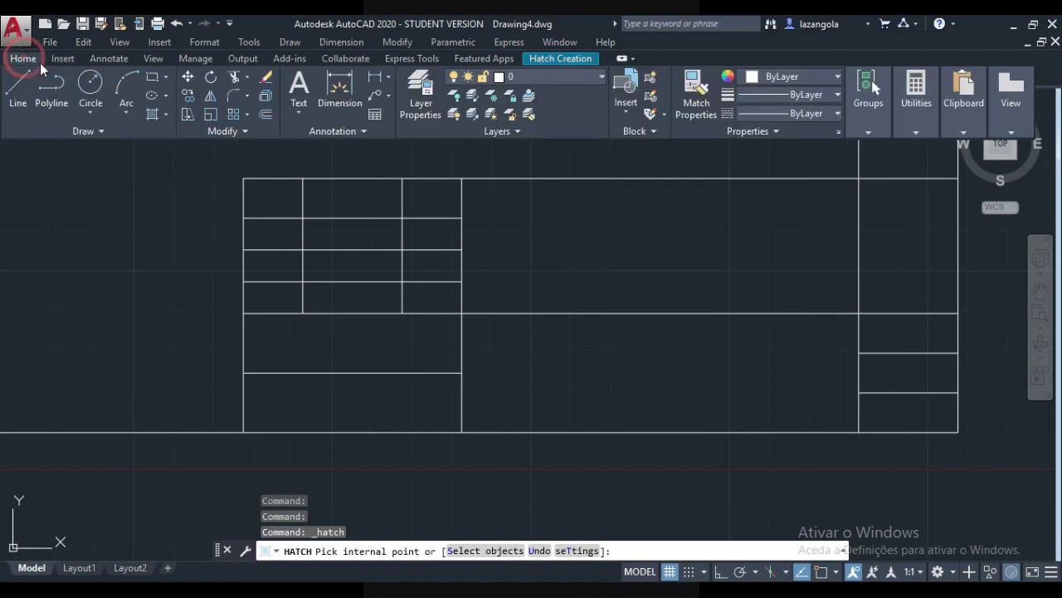
click(152, 119)
click(166, 116)
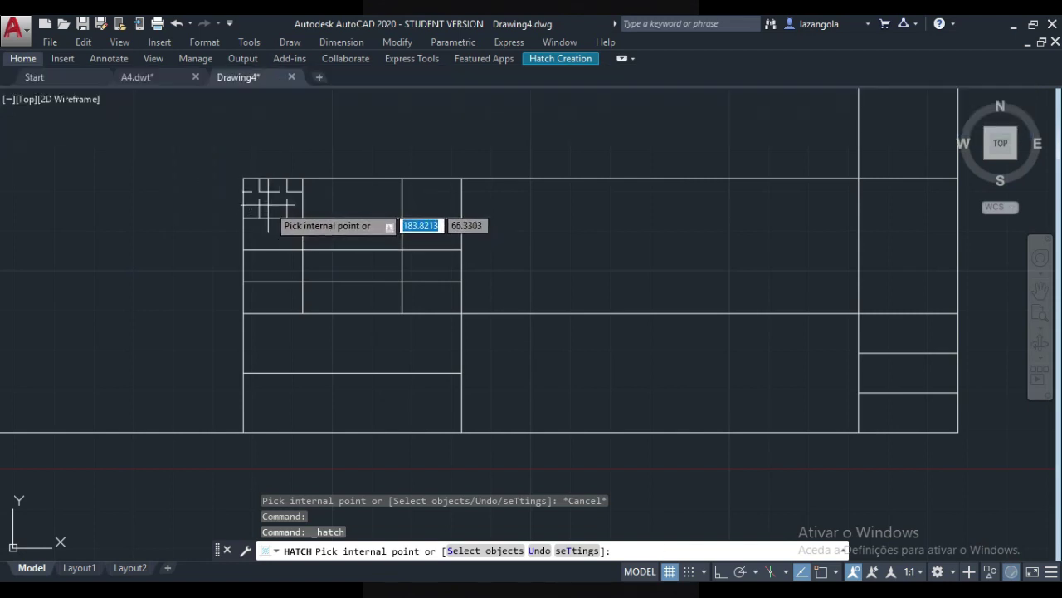
click(268, 193)
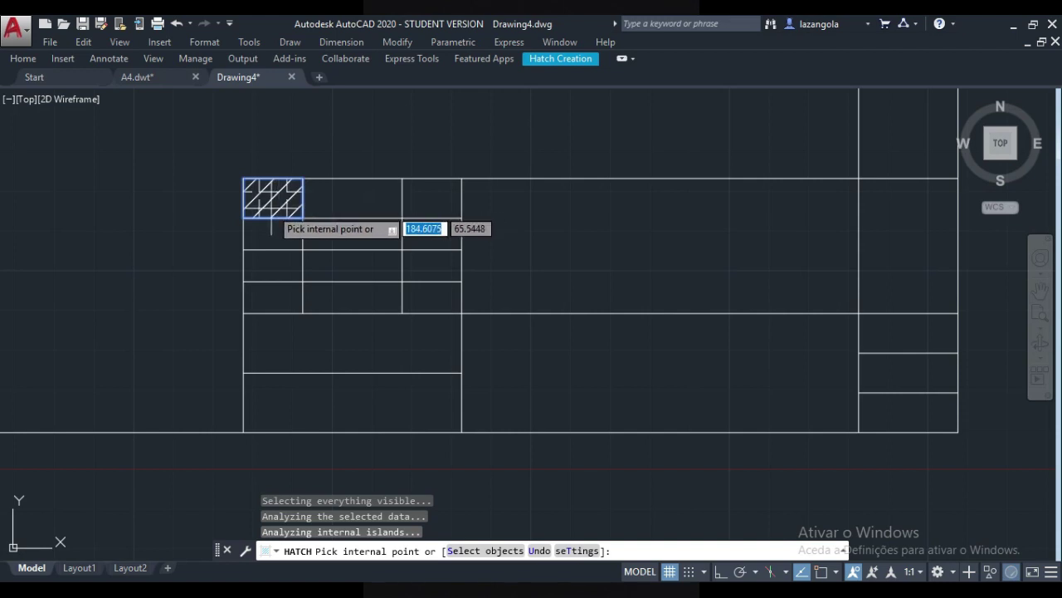
click(271, 207)
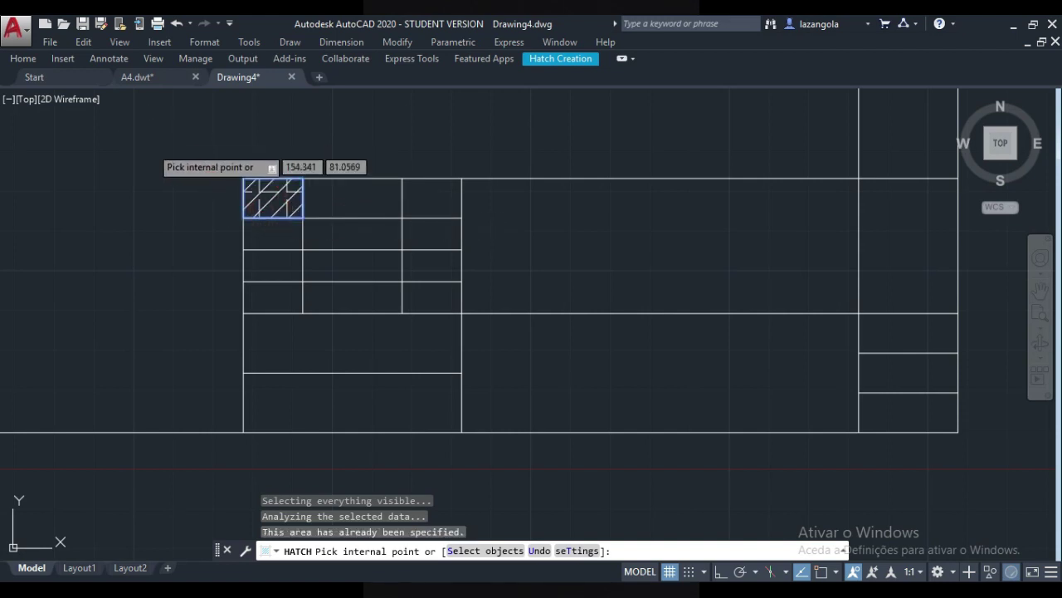
key(Escape)
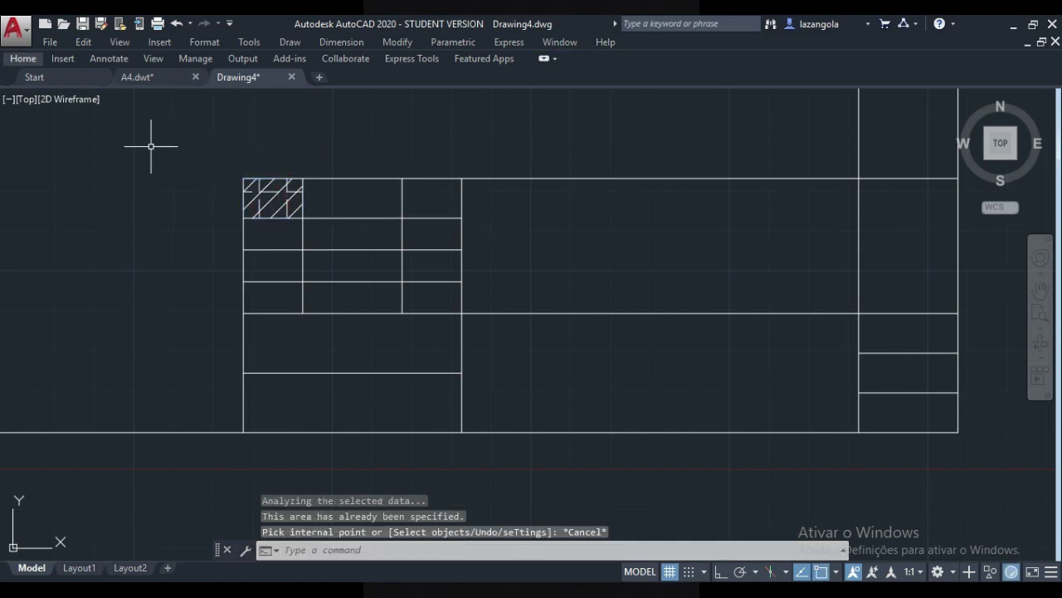
key(ctrl+z)
key(ctrl+z)
key(ctrl+z)
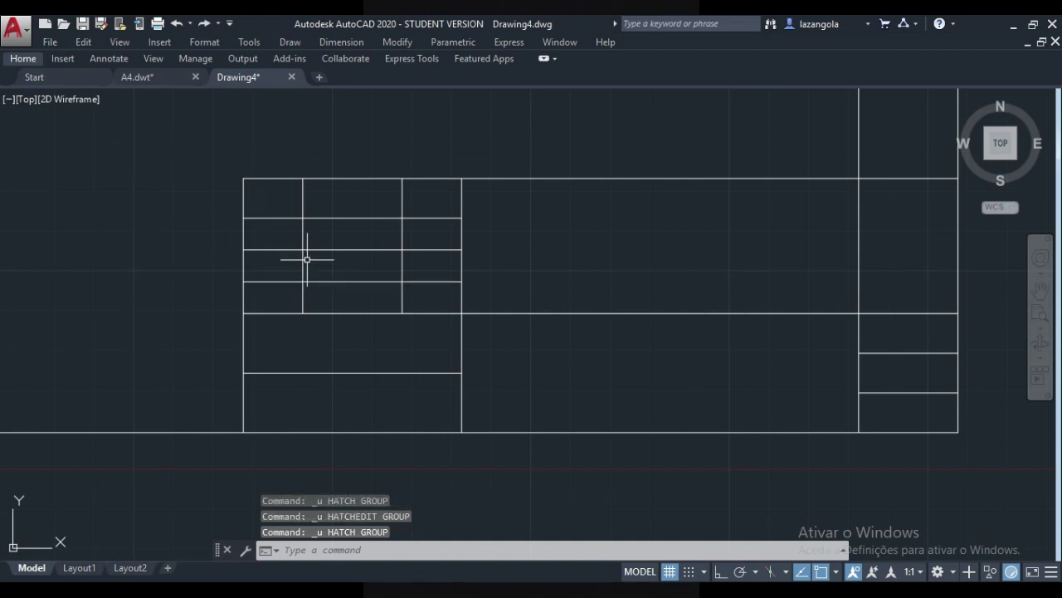
- View the finished A4 template for reference, then return to Drawing4
click(41, 76)
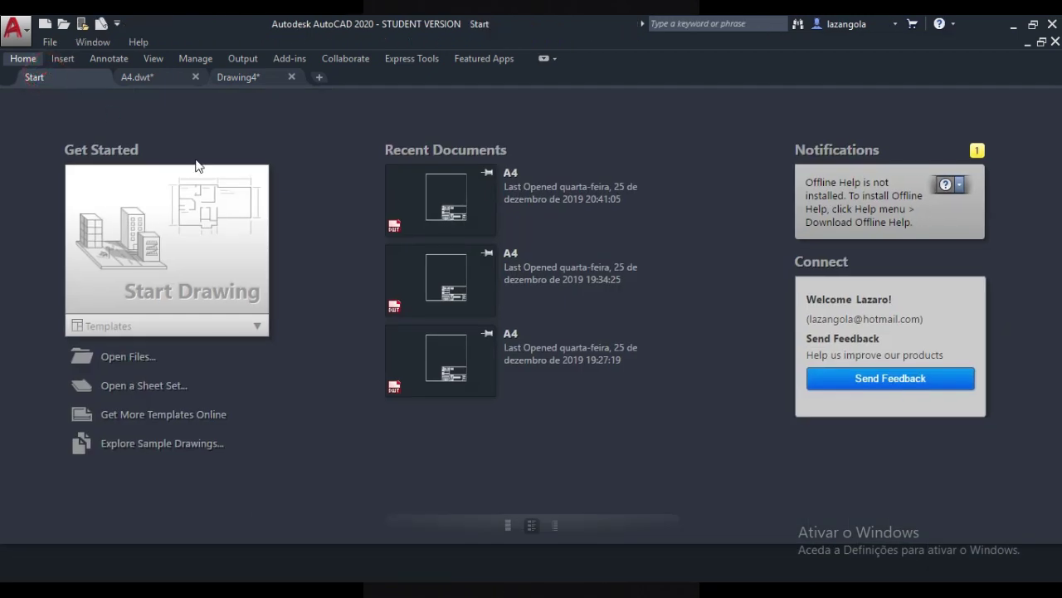
click(132, 77)
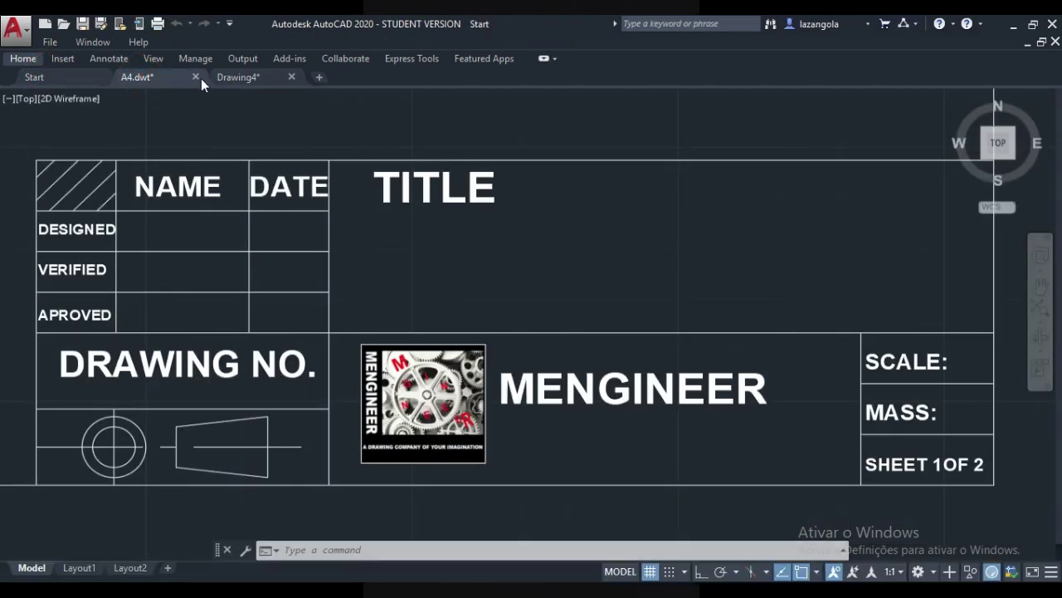
click(235, 78)
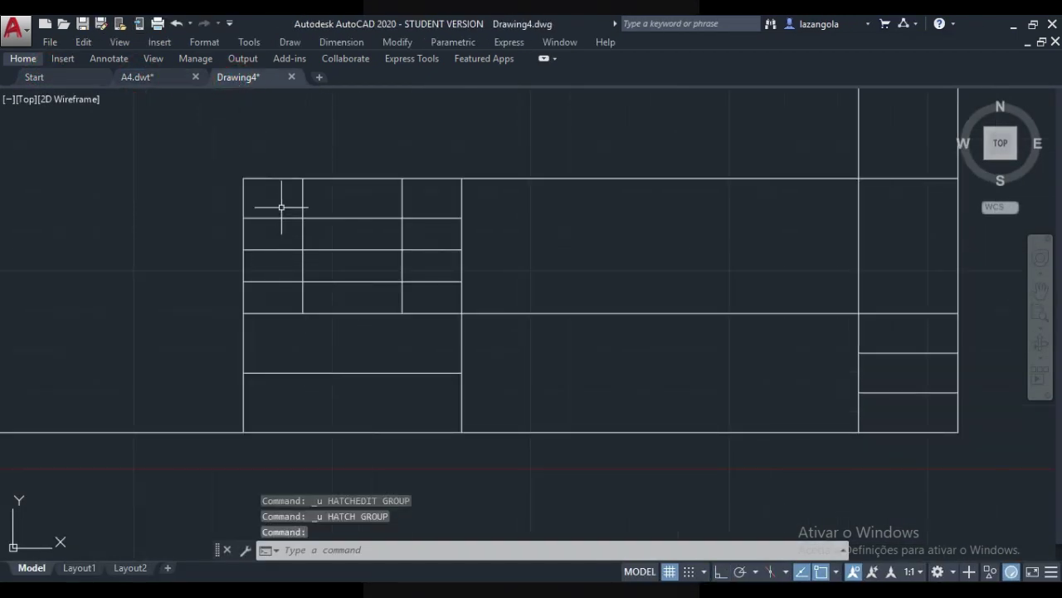
- Hatch the top-left title-block cell with the ANSI31 pattern
click(21, 59)
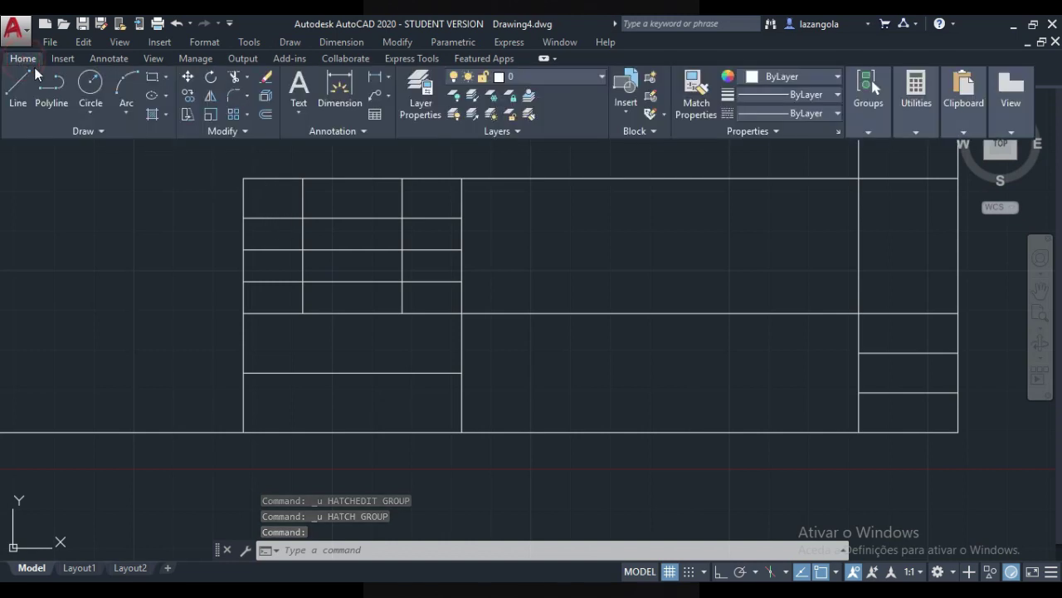
click(149, 112)
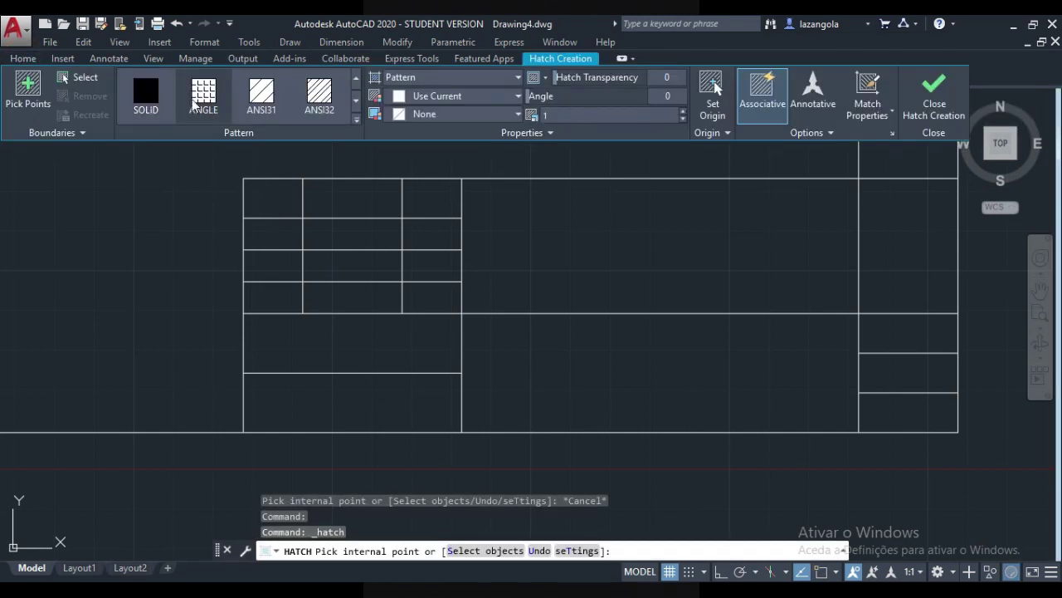
click(265, 100)
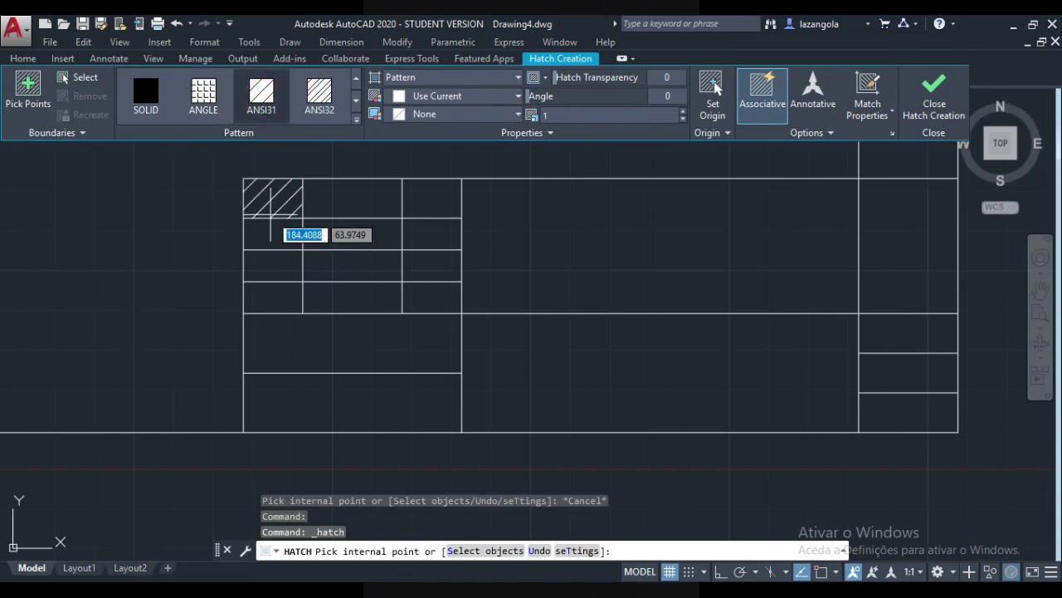
click(272, 199)
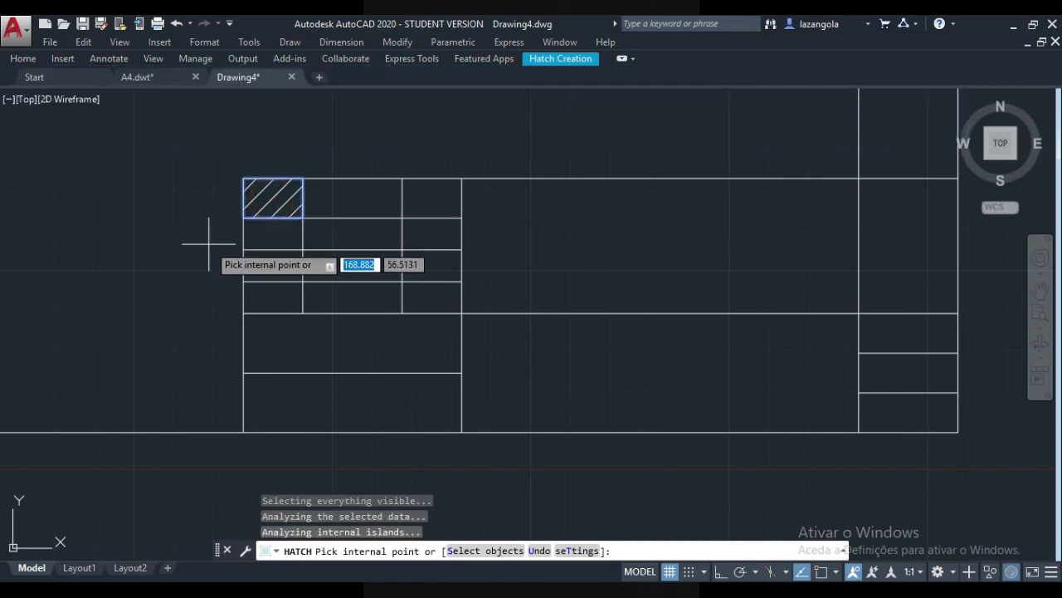
key(Escape)
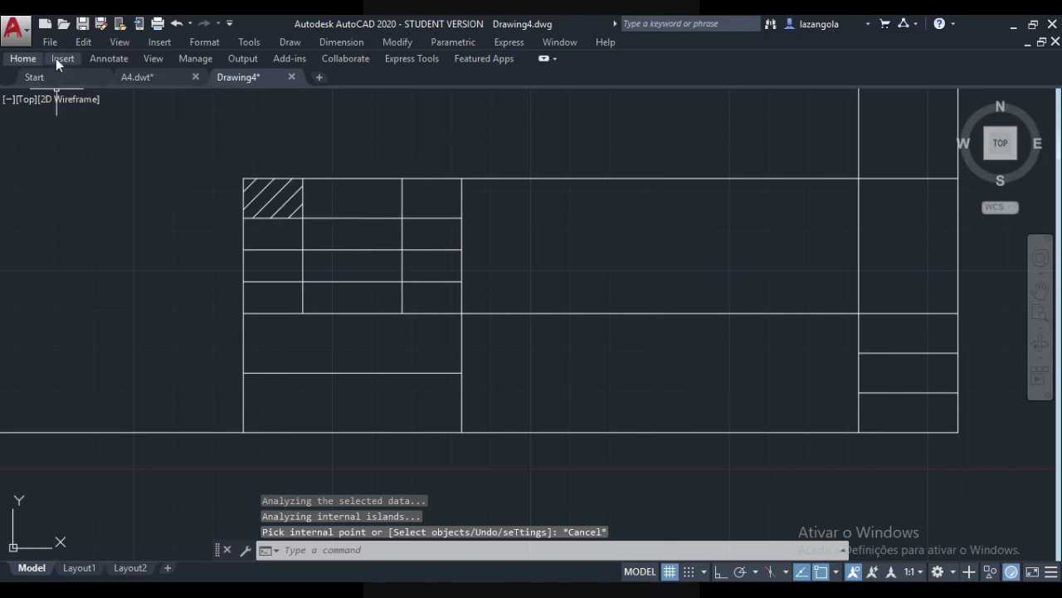
click(22, 59)
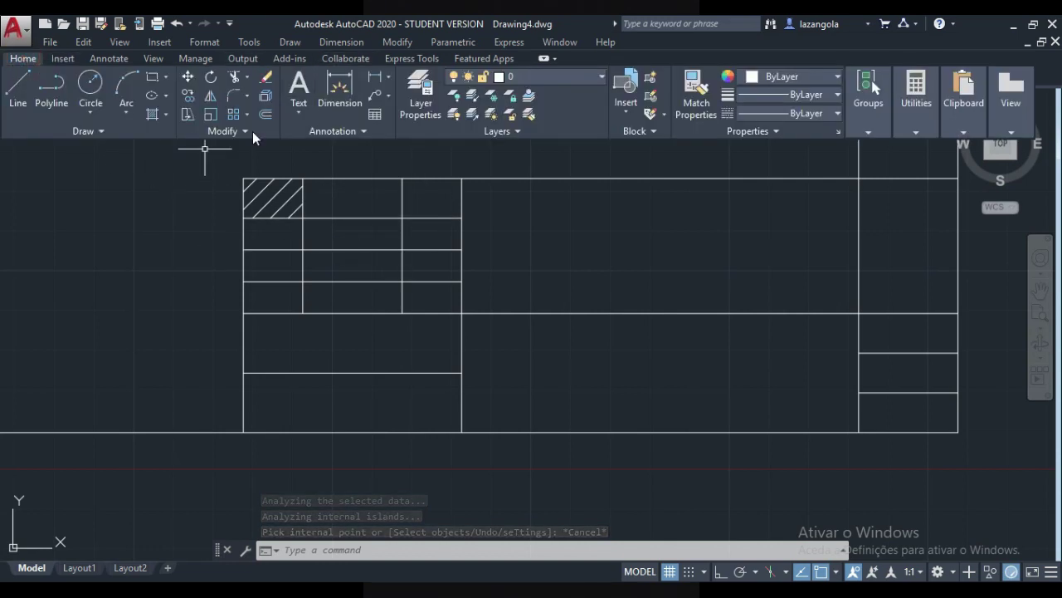
- Add a NAME heading, height 4 and rotation 0, in the first top-row cell
click(299, 115)
click(321, 172)
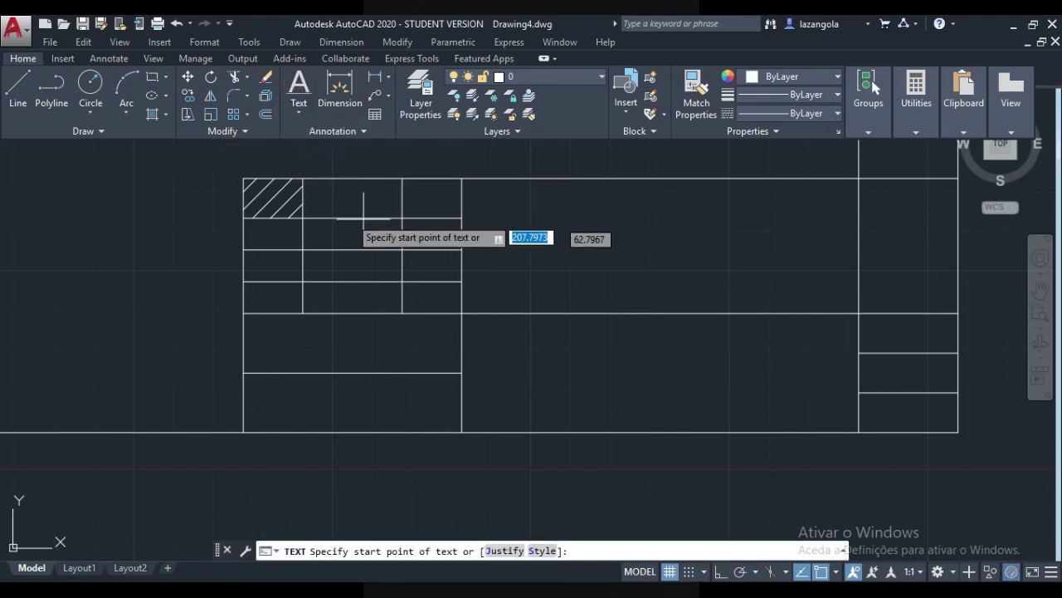
click(303, 218)
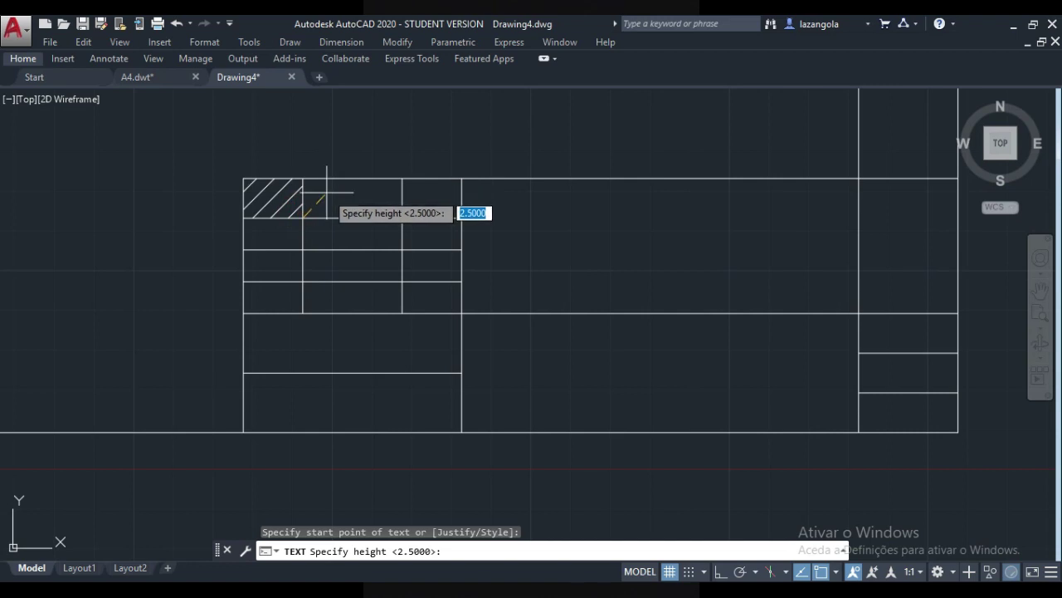
key(Return)
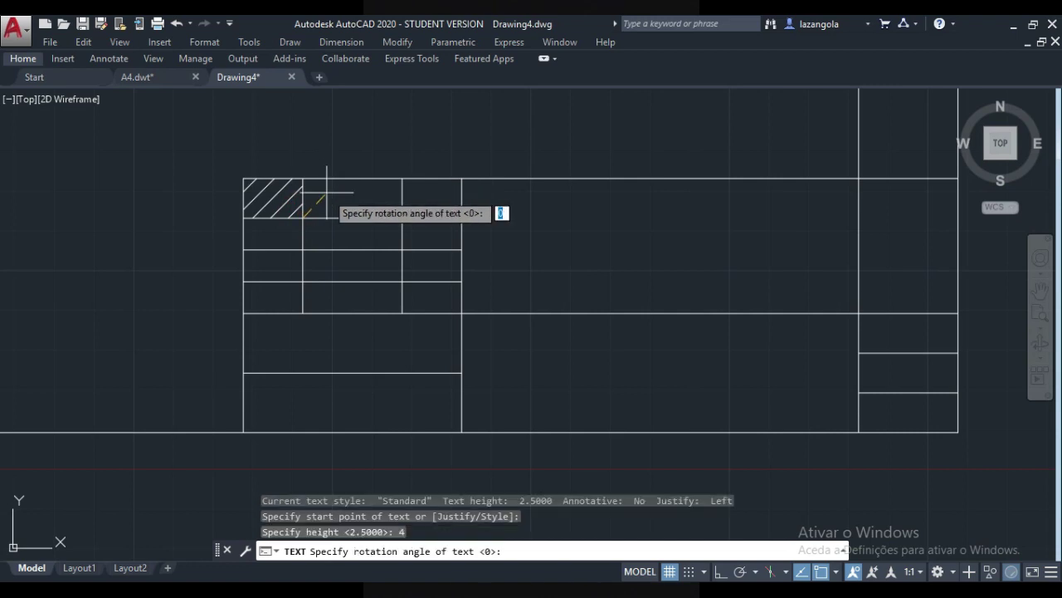
key(Return)
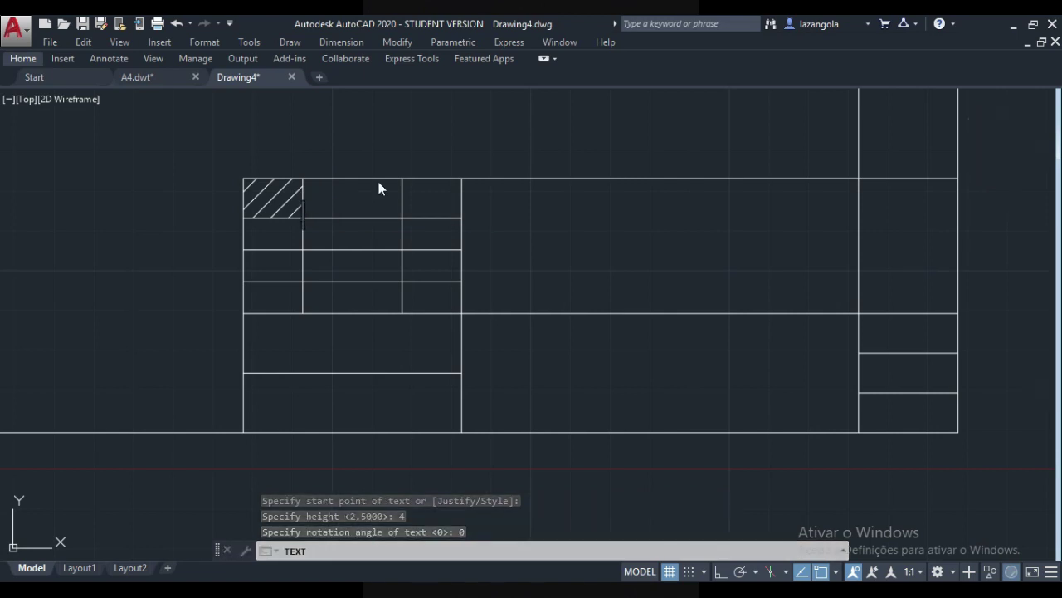
text(NA)
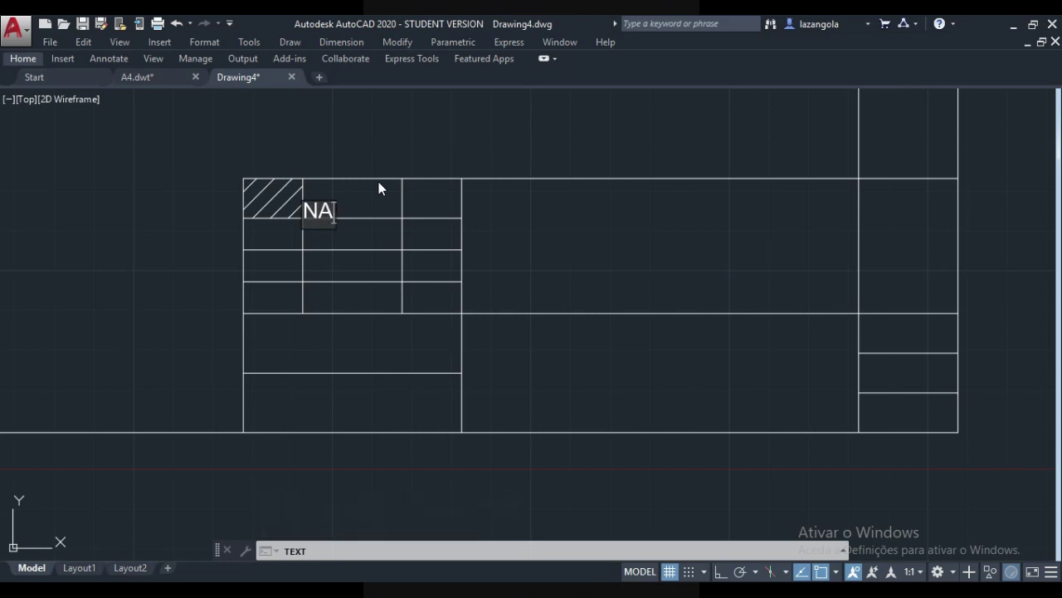
text(ME)
click(390, 140)
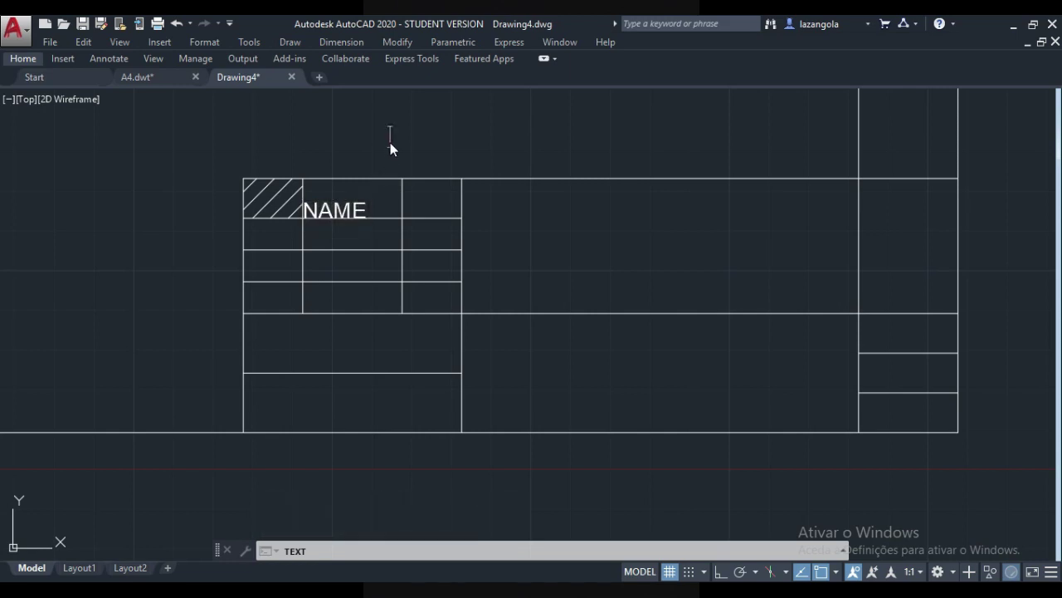
key(Return)
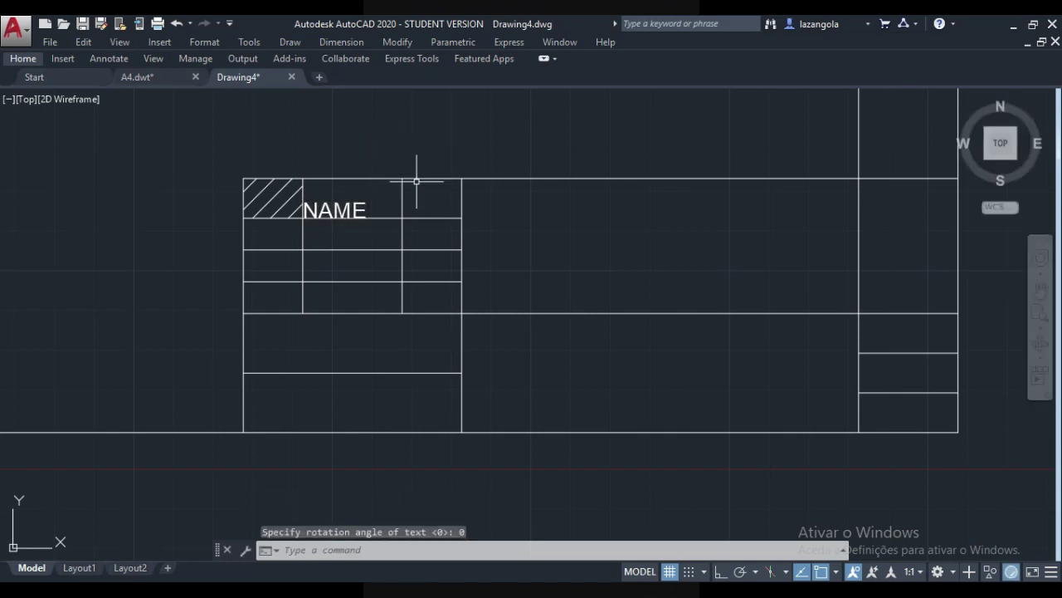
- Add a DATE heading at height 4 in the next top-row cell
click(23, 58)
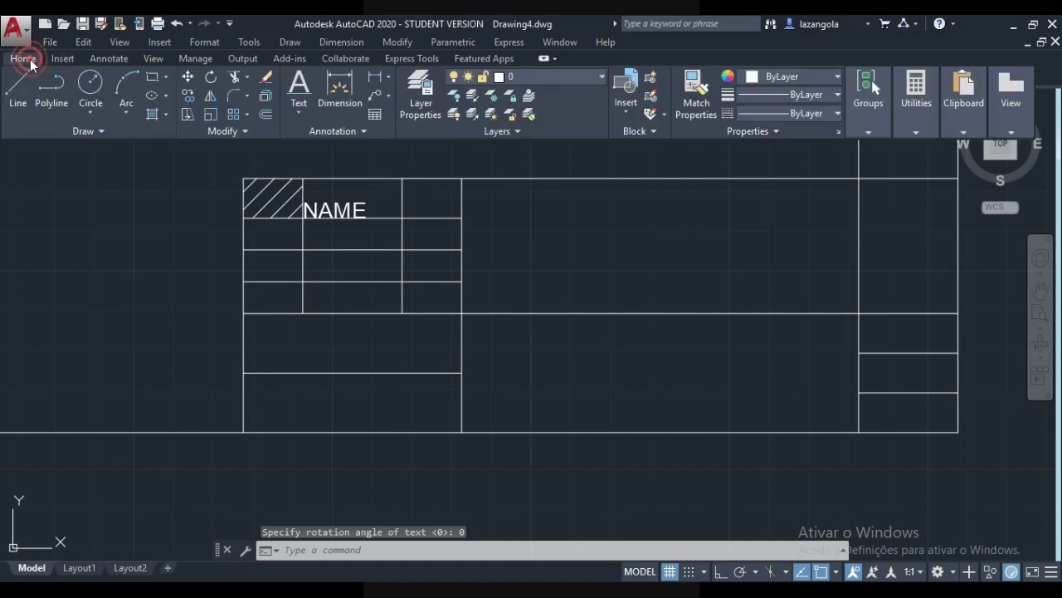
click(299, 89)
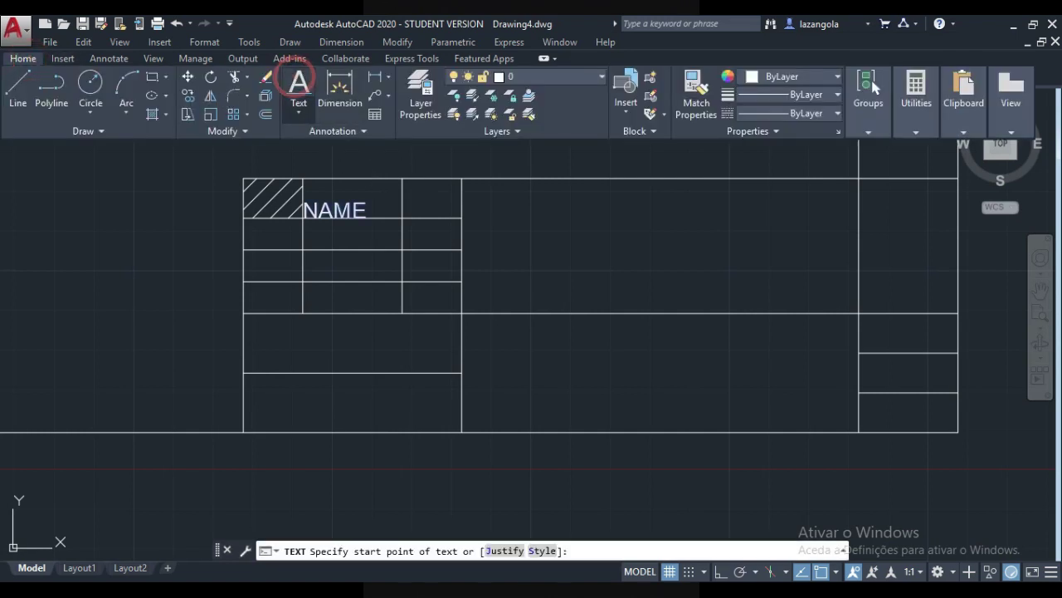
click(403, 218)
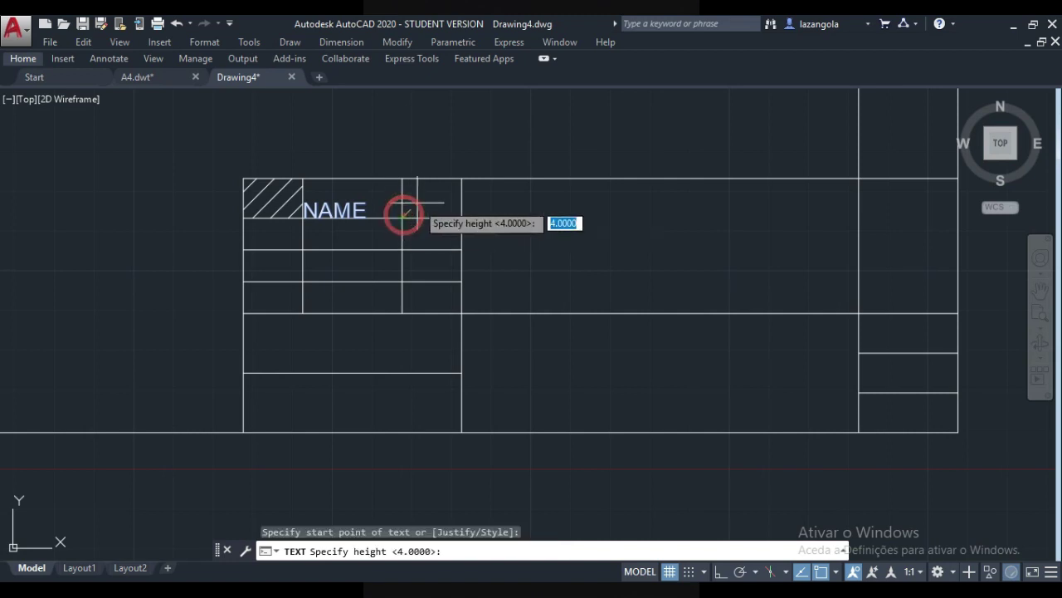
text(4)
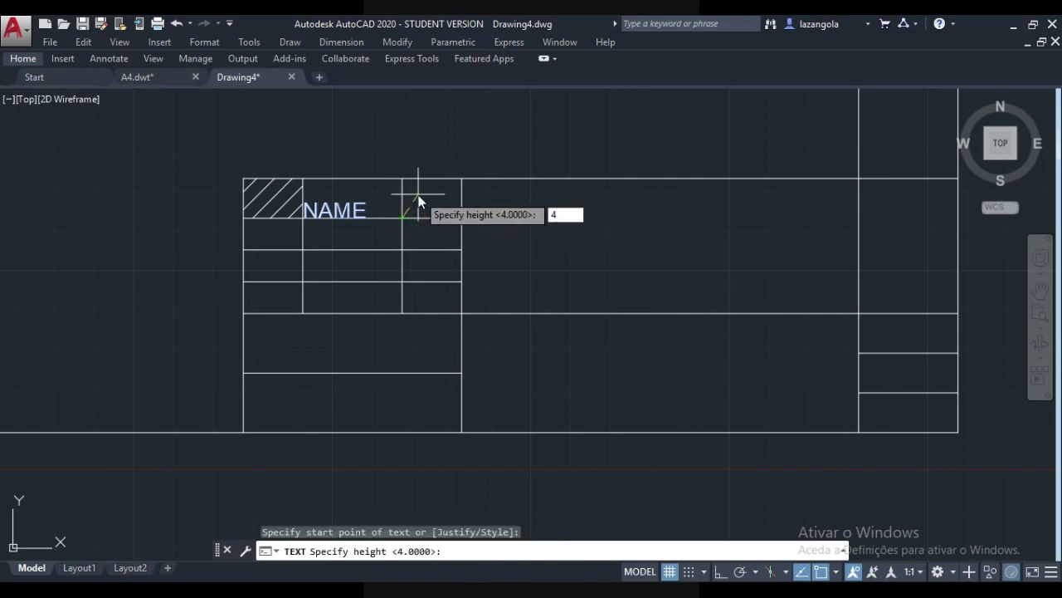
key(Return)
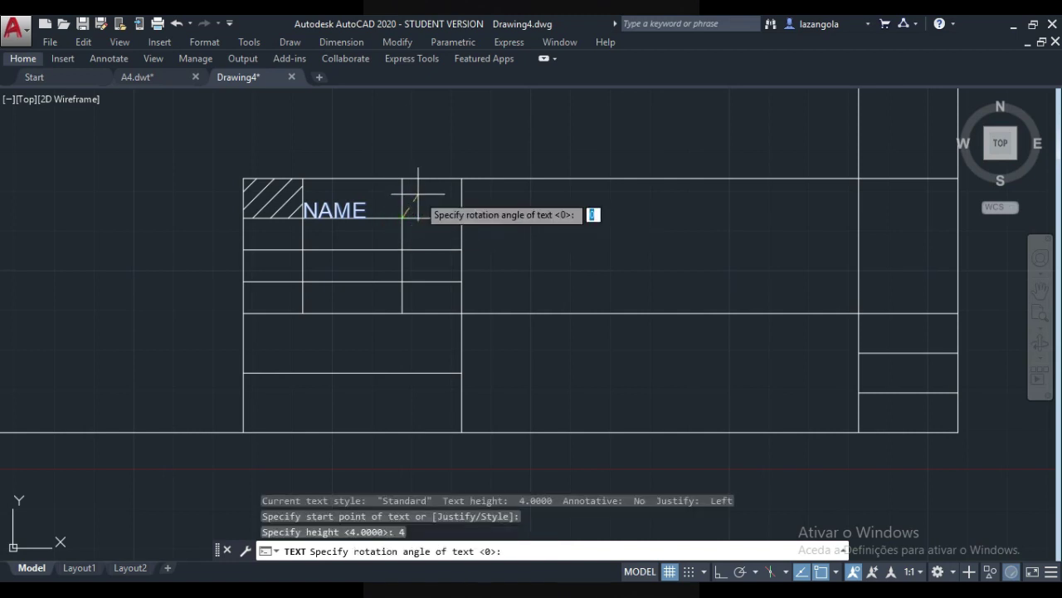
key(Return)
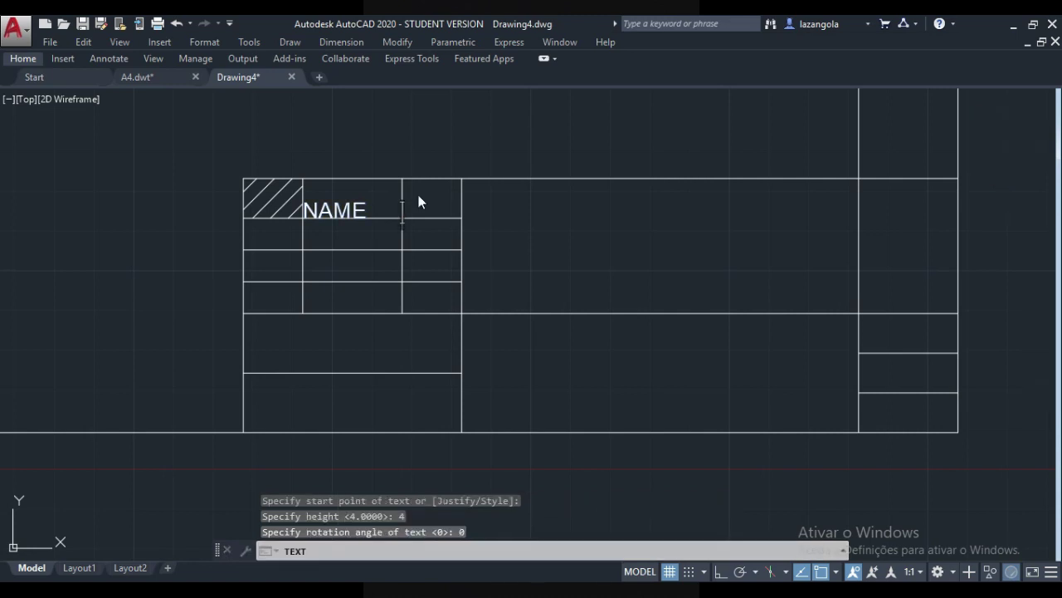
text(DATE)
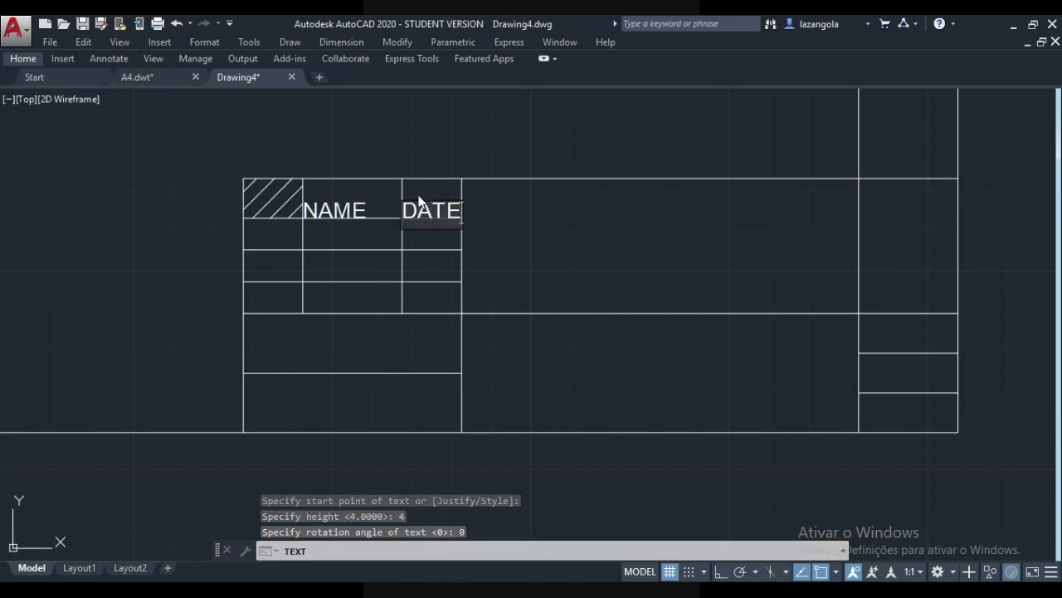
key(Return)
key(Return)
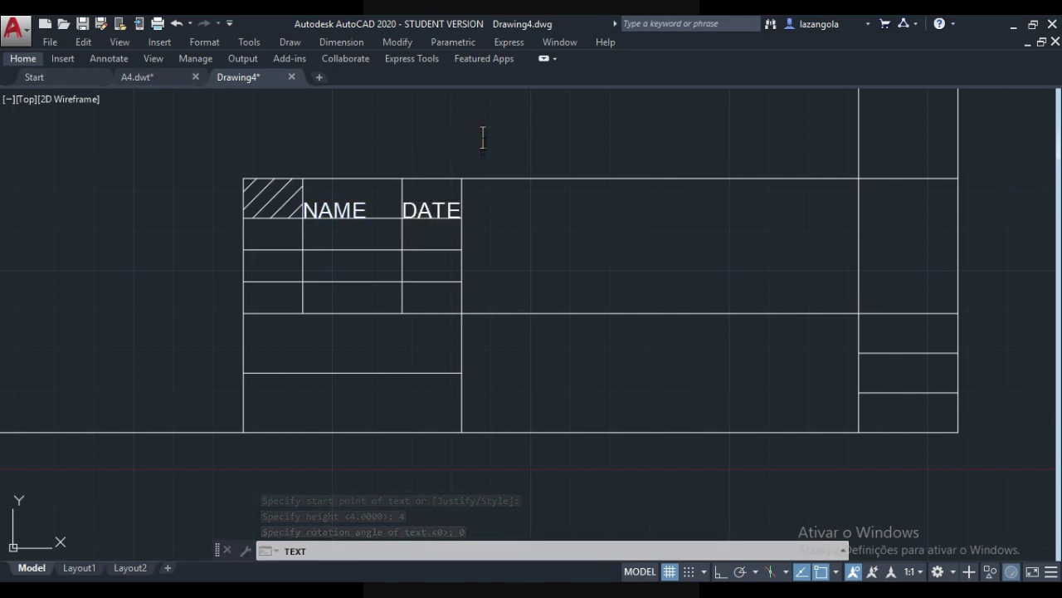
scroll(483, 139, up, 2)
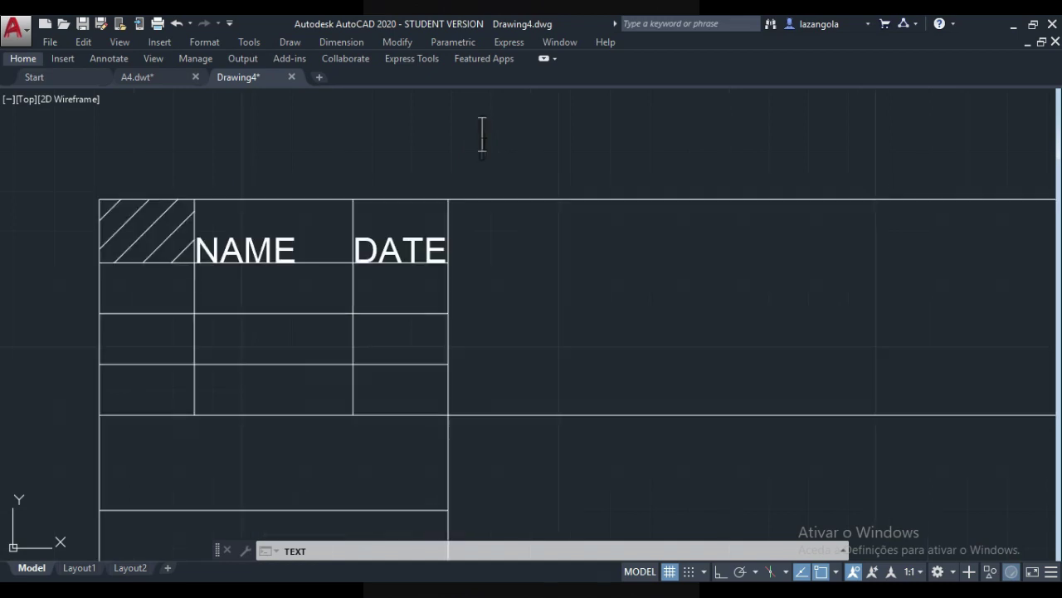
- Move the NAME heading higher and more centred in its cell
click(226, 245)
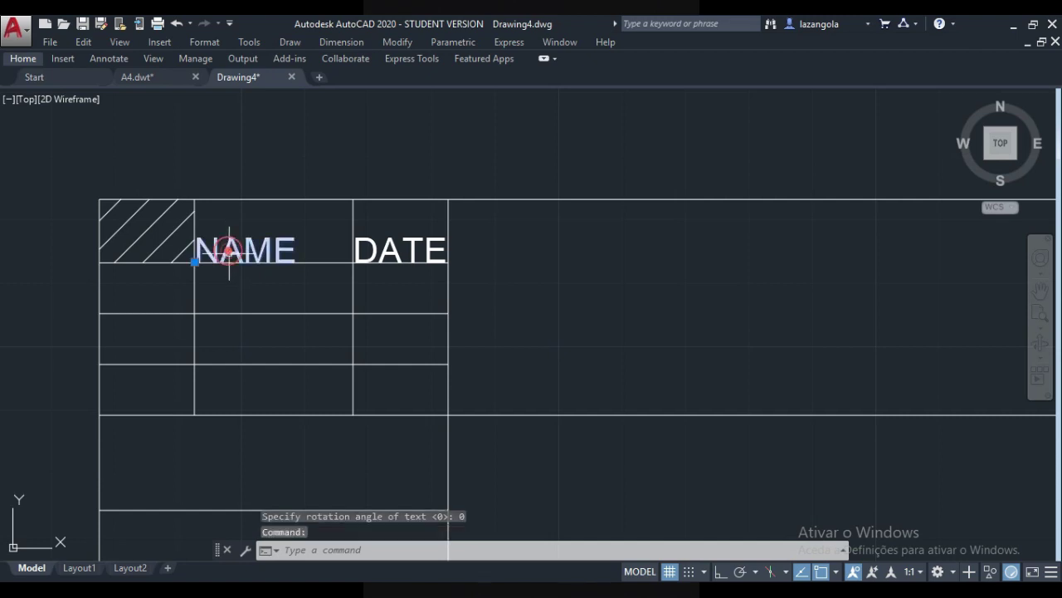
click(24, 60)
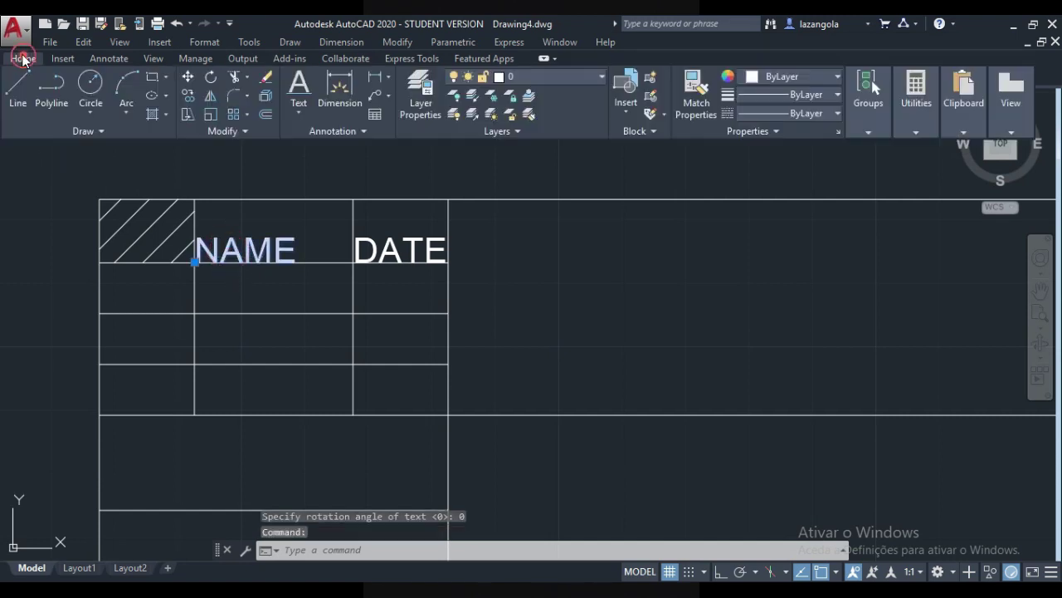
click(187, 76)
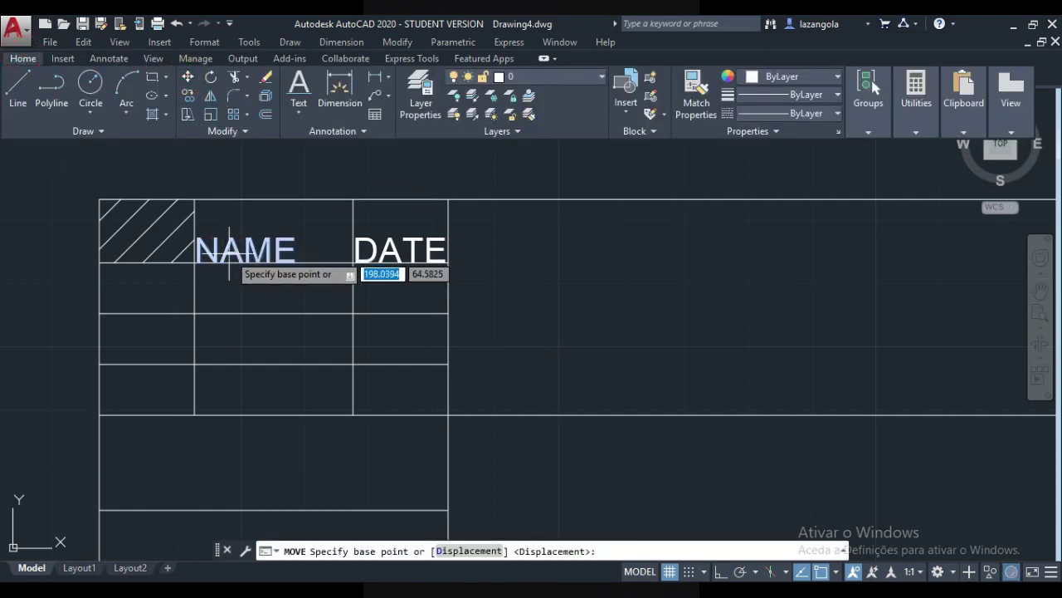
click(229, 251)
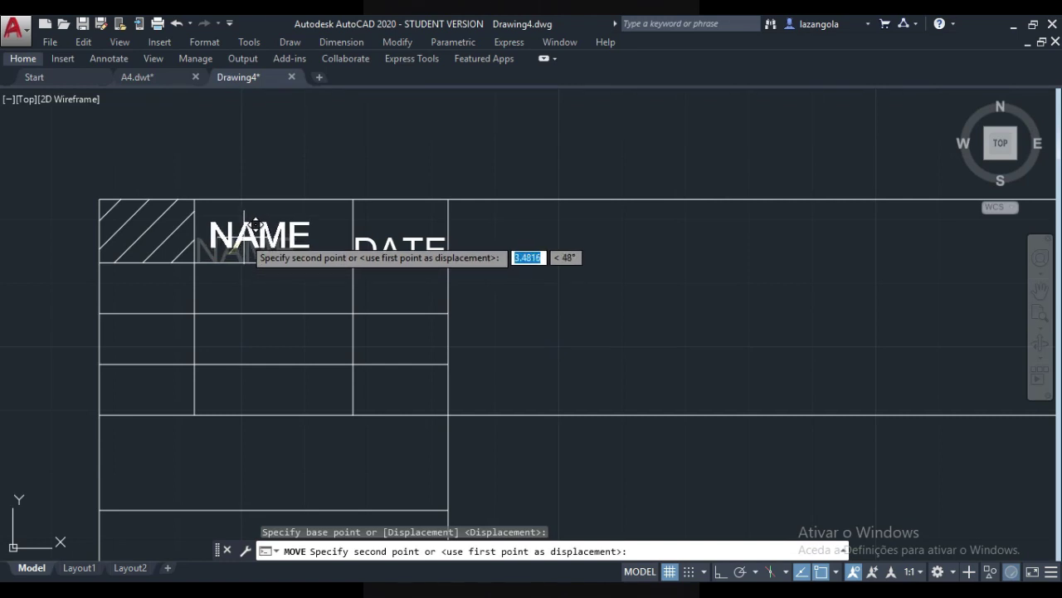
click(253, 234)
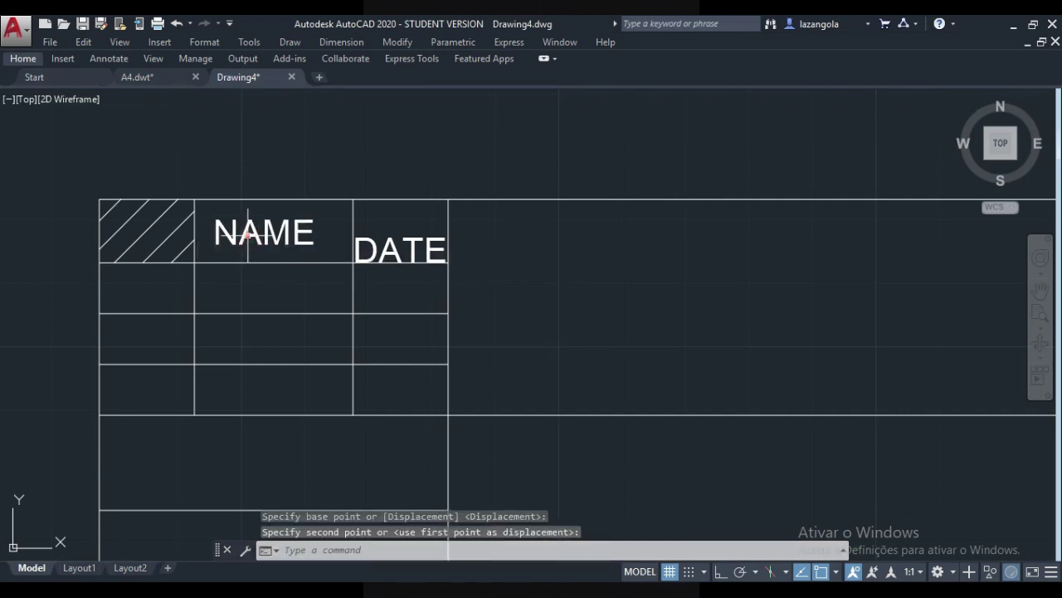
- Move the DATE heading up into its cell beside NAME
click(360, 244)
click(25, 60)
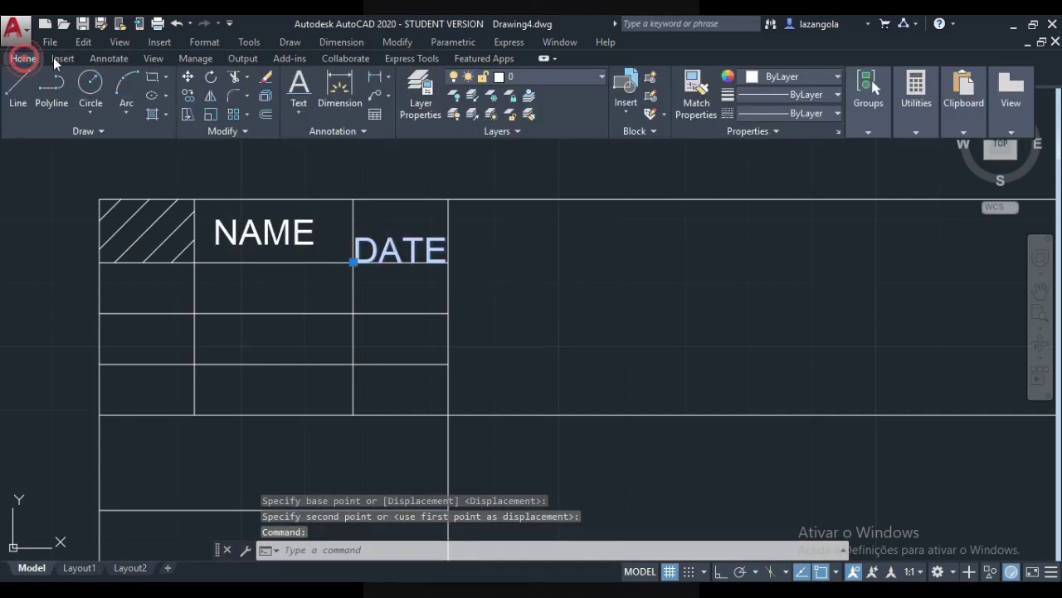
click(191, 80)
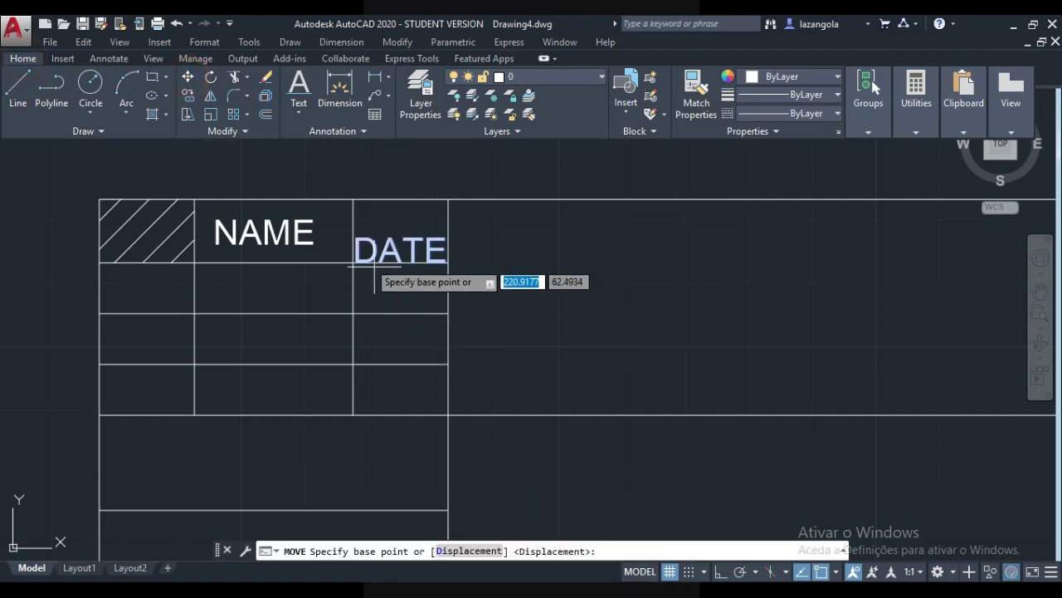
click(384, 249)
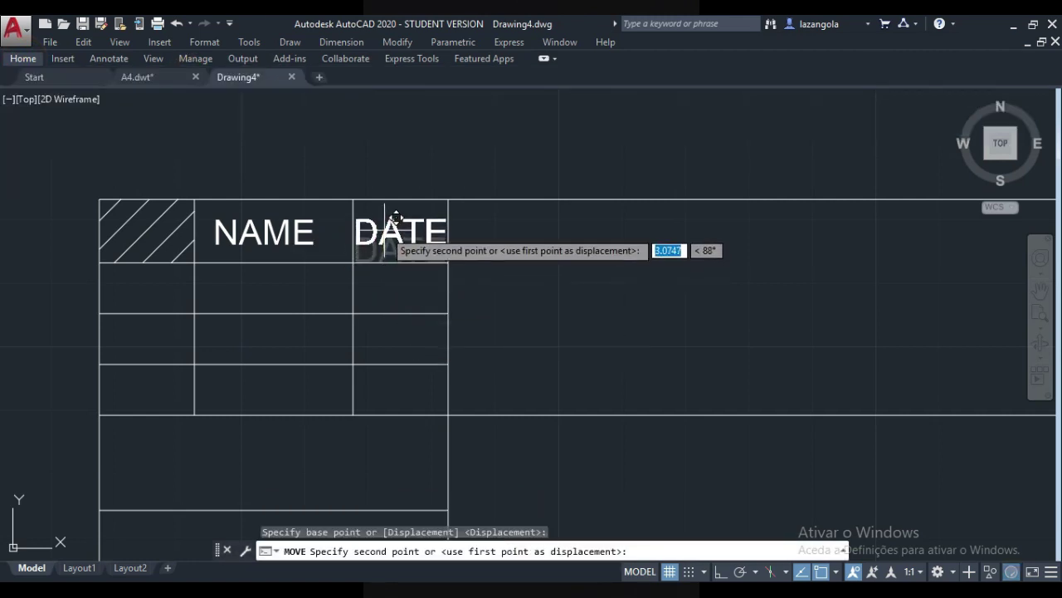
click(396, 217)
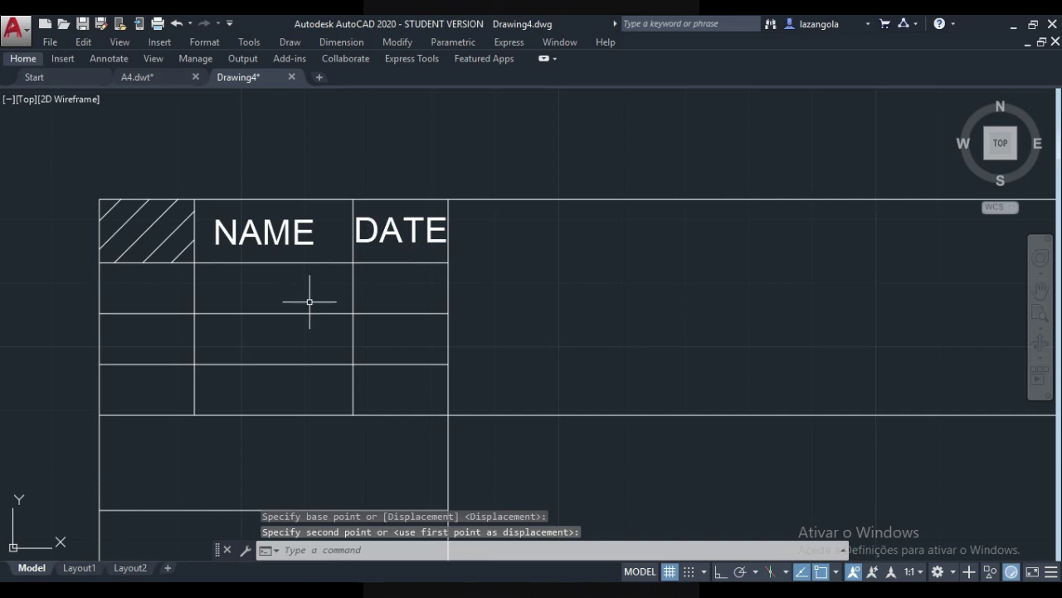
scroll(298, 309, down, 2)
scroll(294, 312, up, 2)
middle_drag(296, 311, 393, 274)
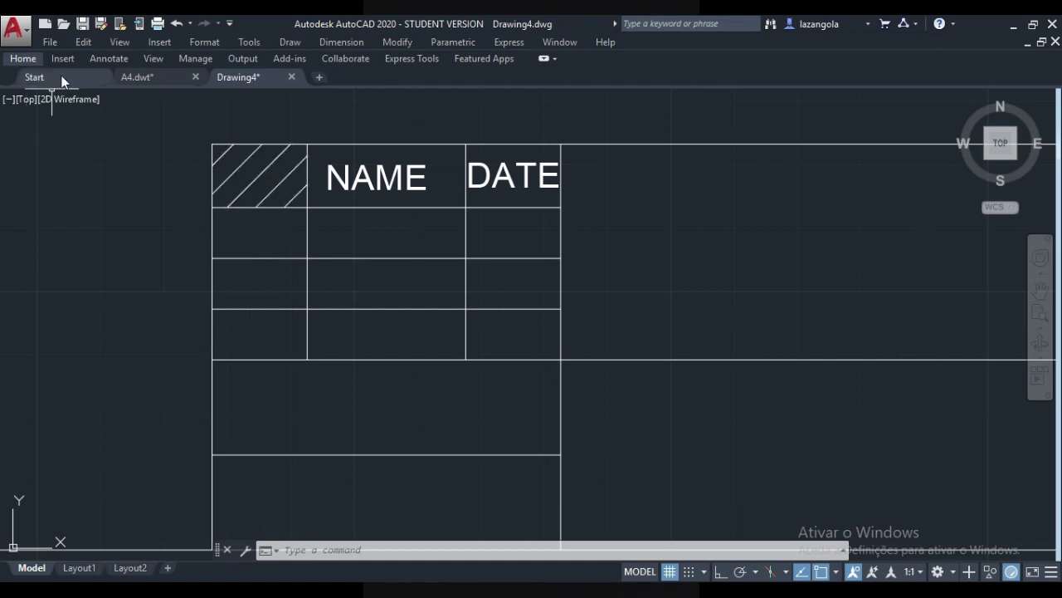
- Place single-line text DESIGNED, height 2, rotation 0, in the left cell under the hatch
click(22, 59)
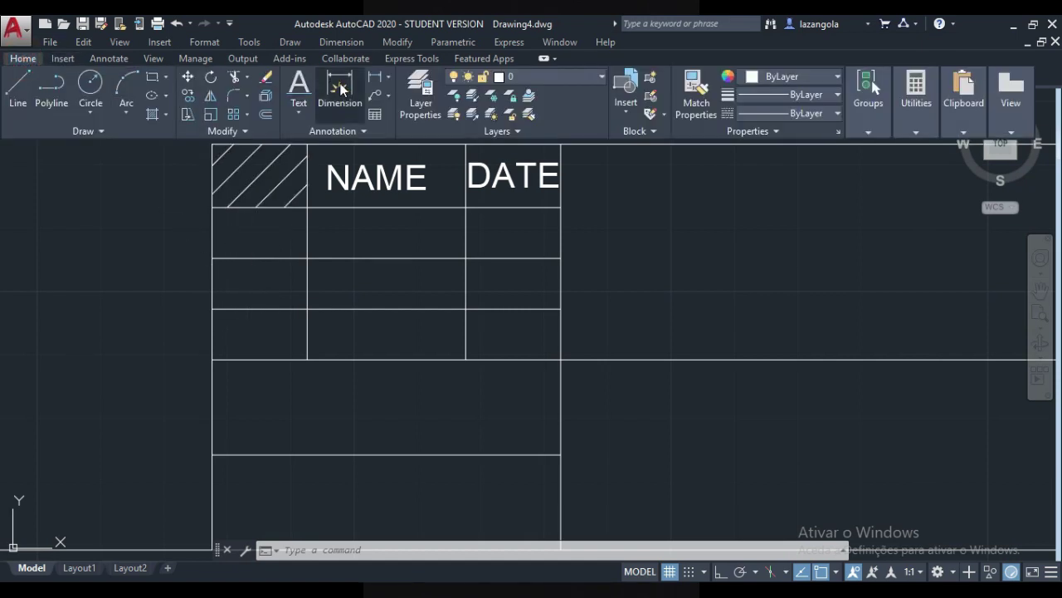
click(298, 86)
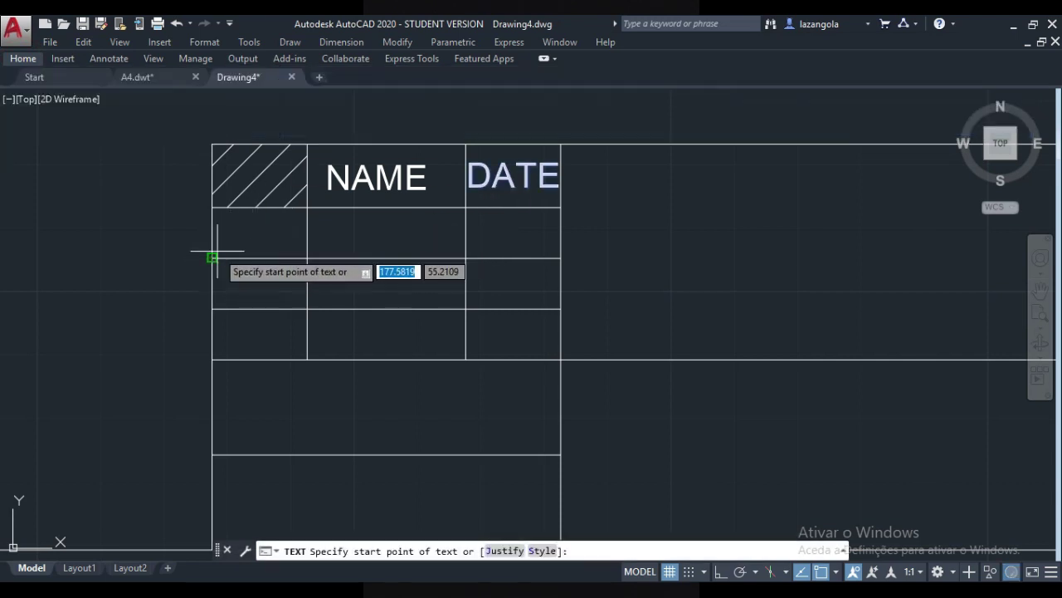
click(212, 258)
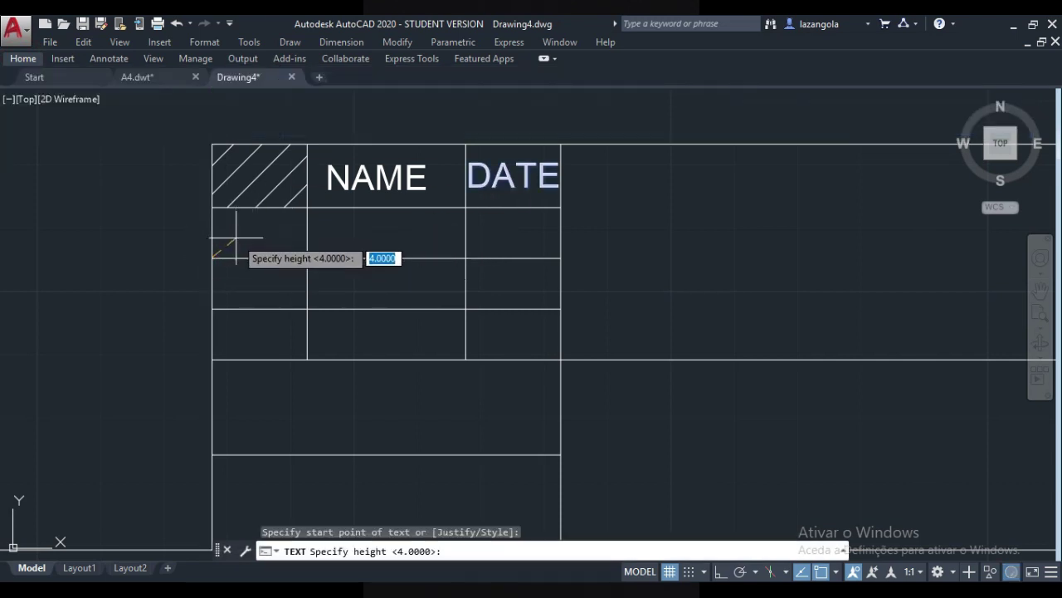
text(2)
key(Return)
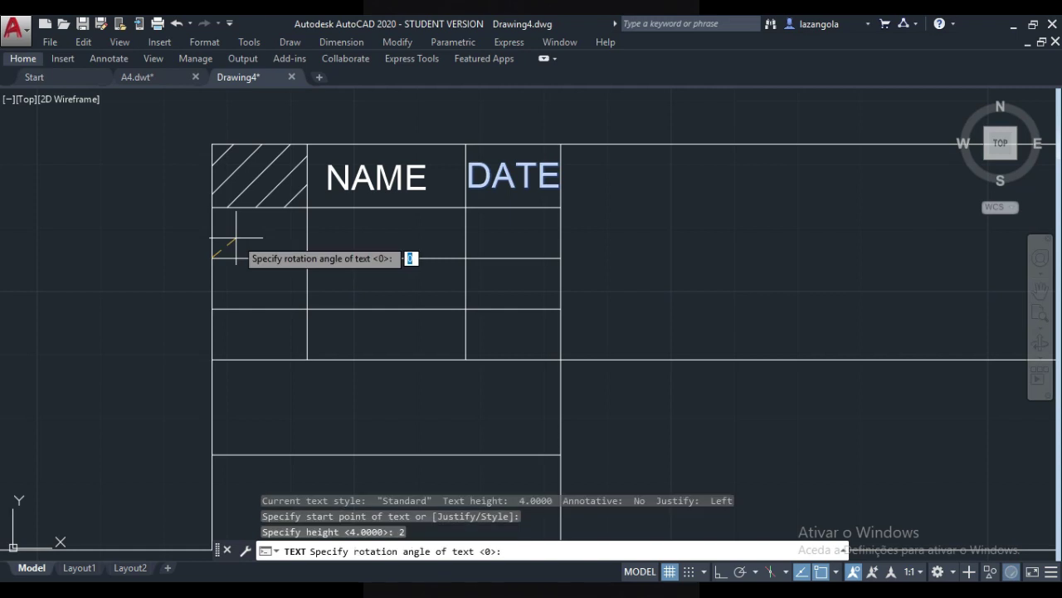
text(0)
key(Return)
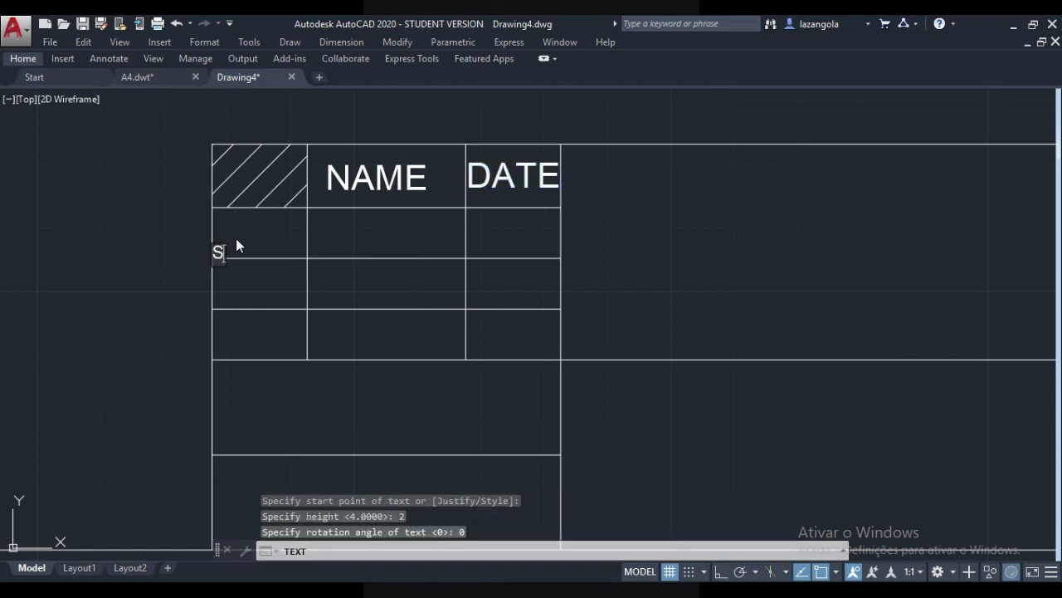
text(DESIGNED)
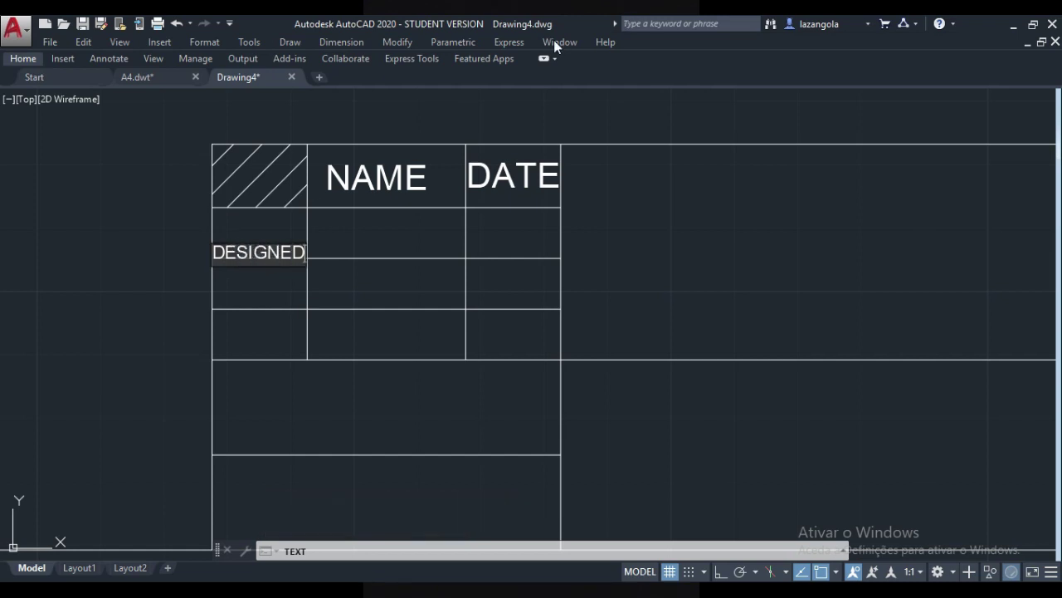
click(100, 220)
key(Return)
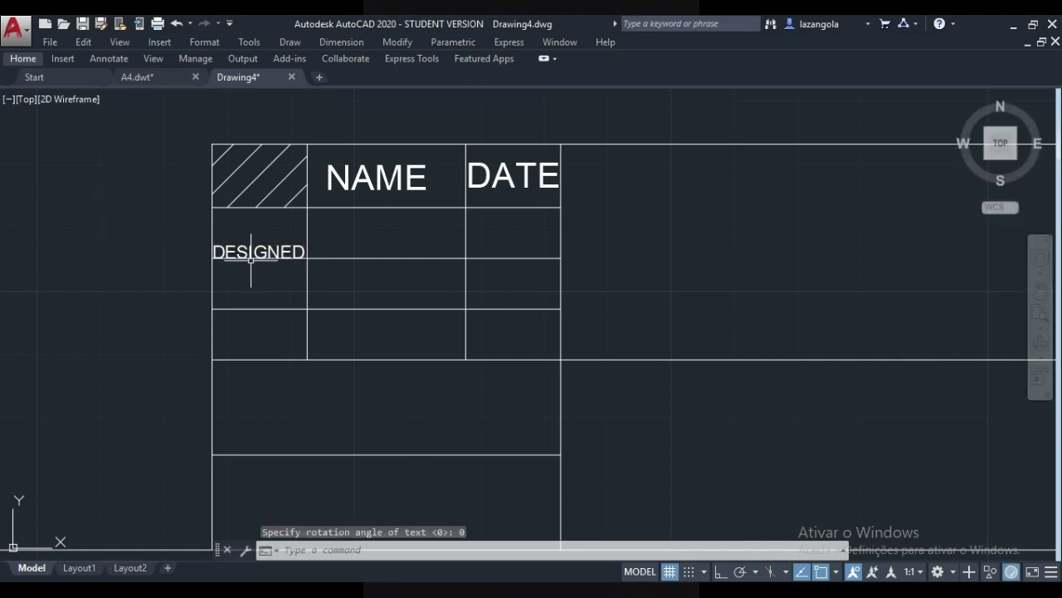
click(248, 250)
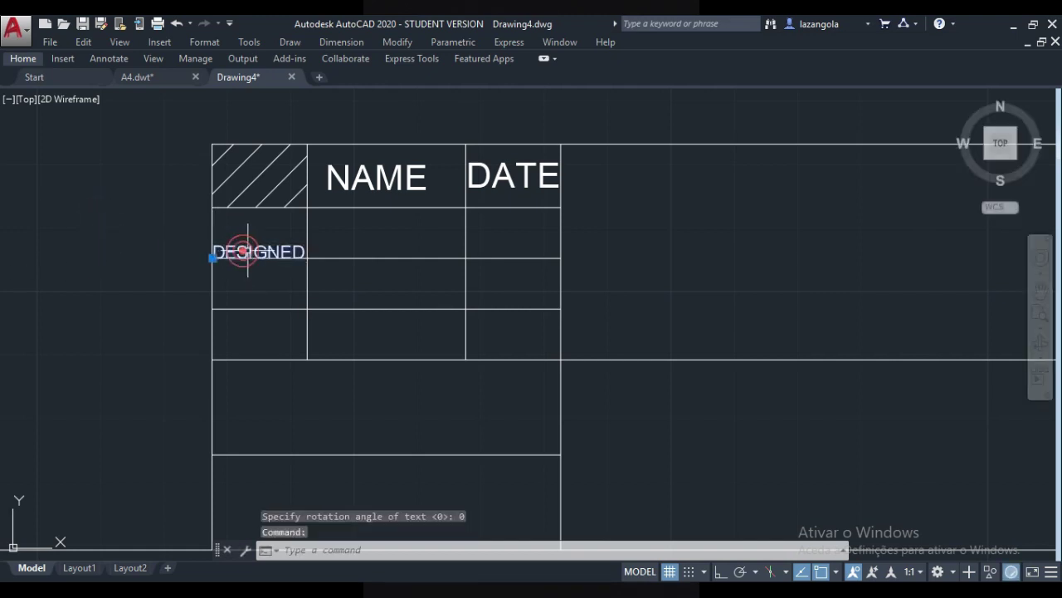
click(24, 60)
- Move the DESIGNED label higher so it sits centred in its row
click(188, 83)
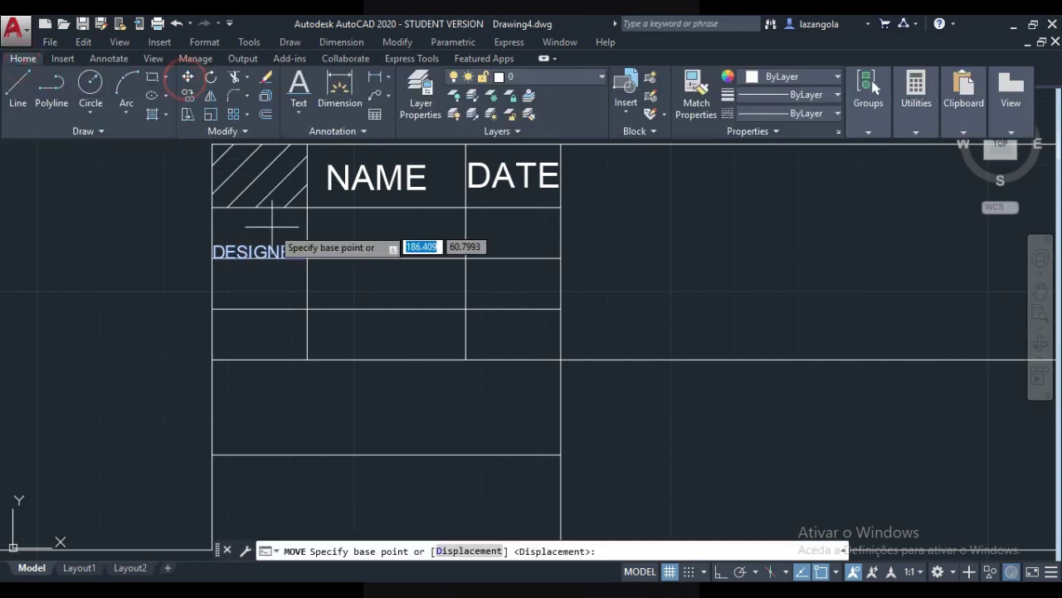
click(254, 234)
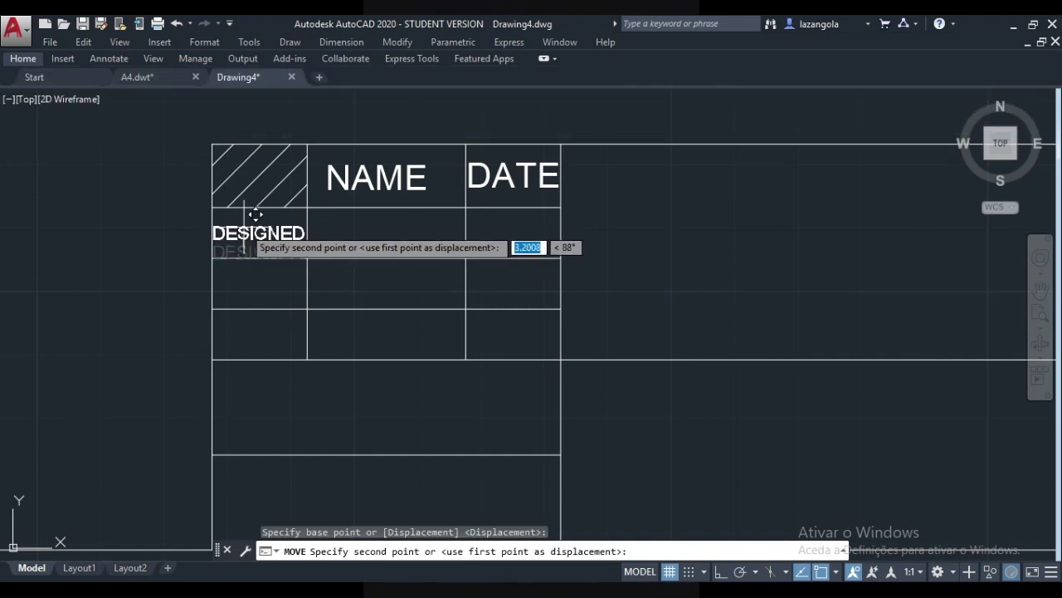
click(256, 215)
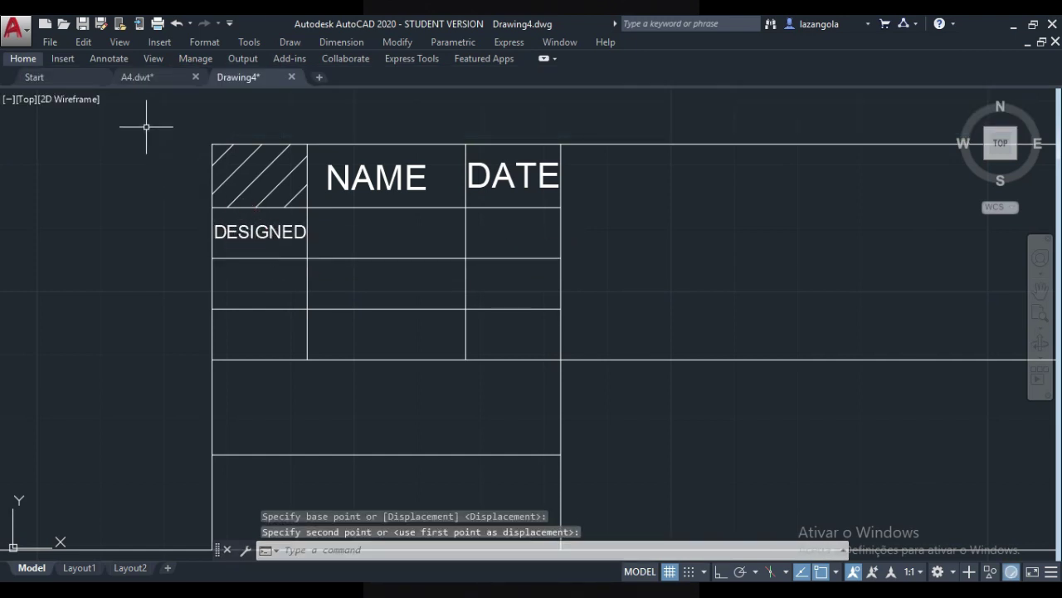
click(25, 59)
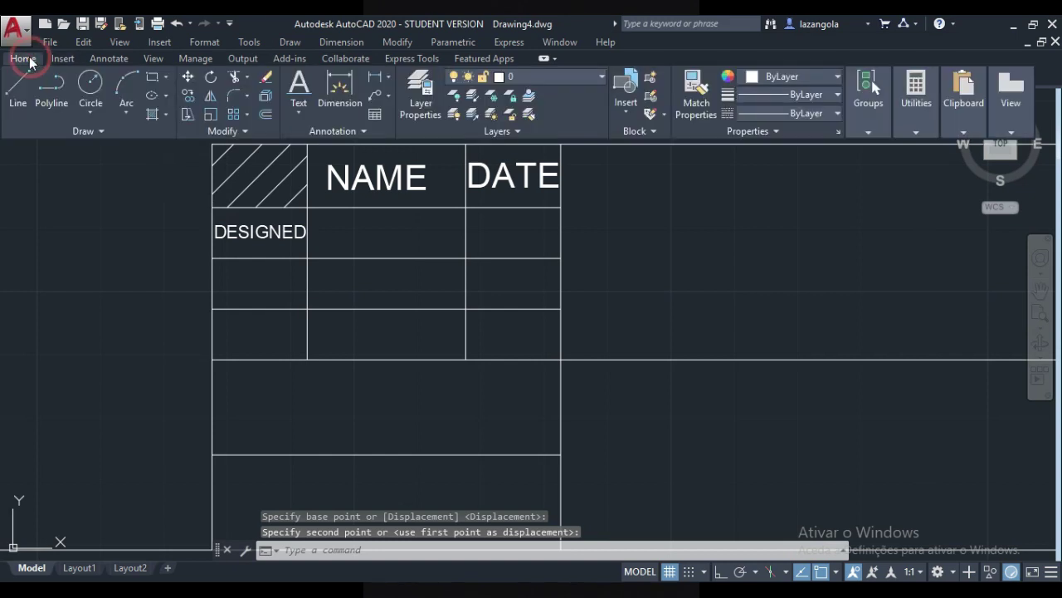
- Copy the DESIGNED label into the second and third rows of the left column
click(187, 97)
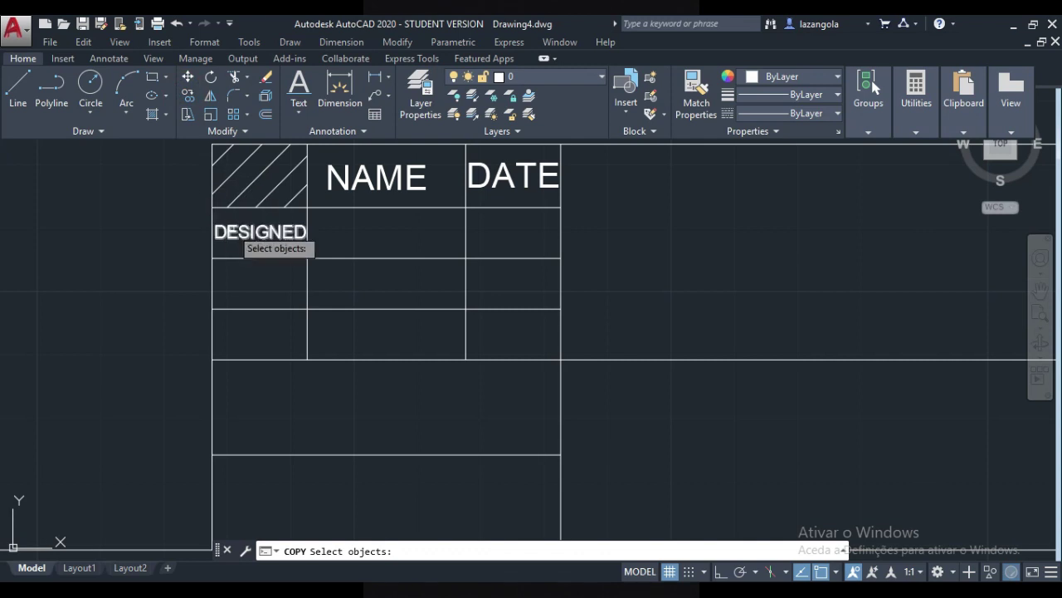
click(231, 231)
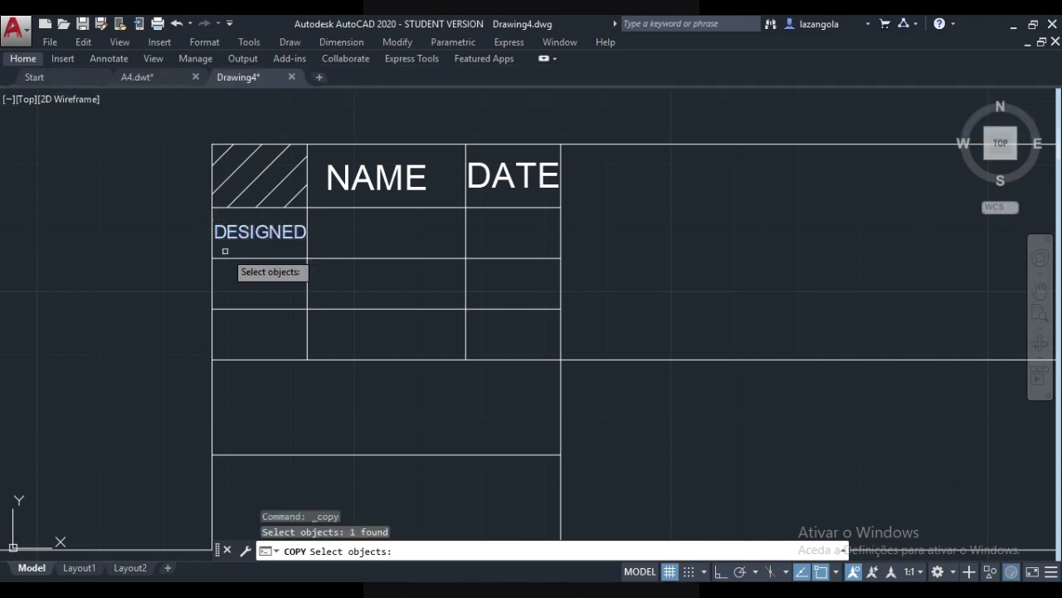
key(Return)
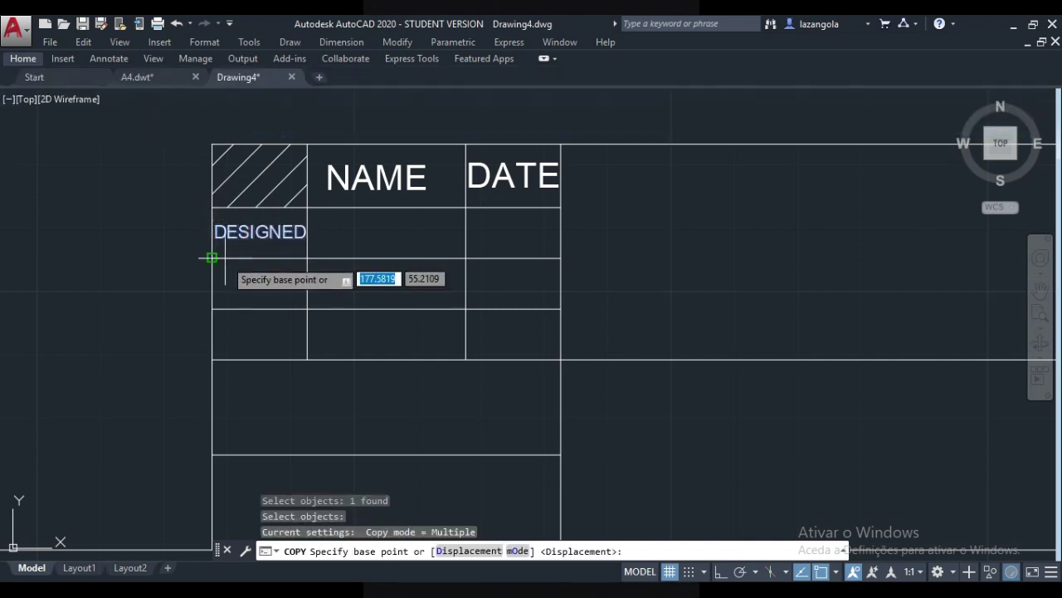
click(221, 251)
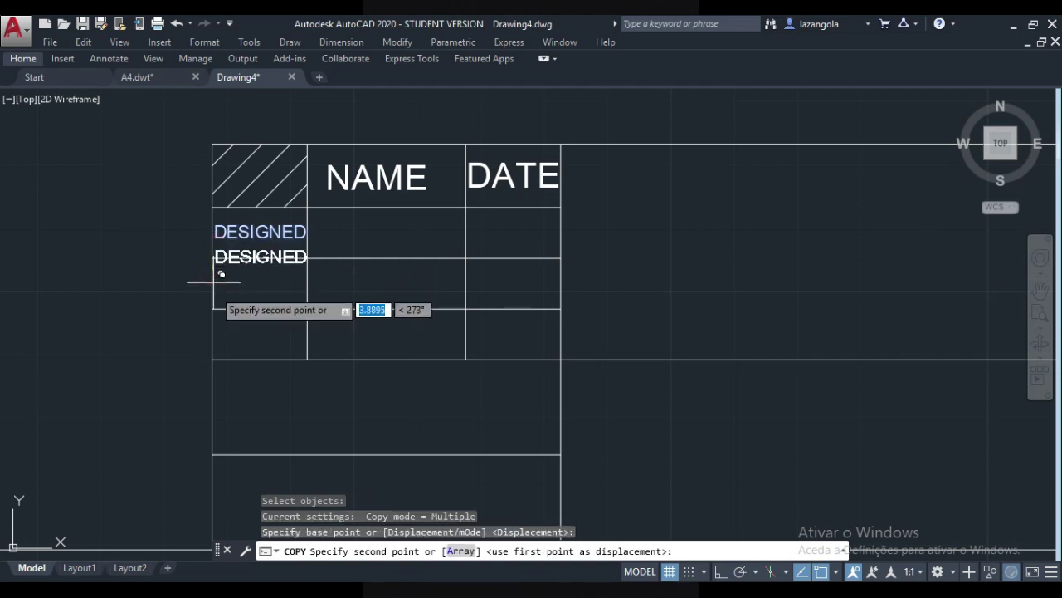
click(213, 308)
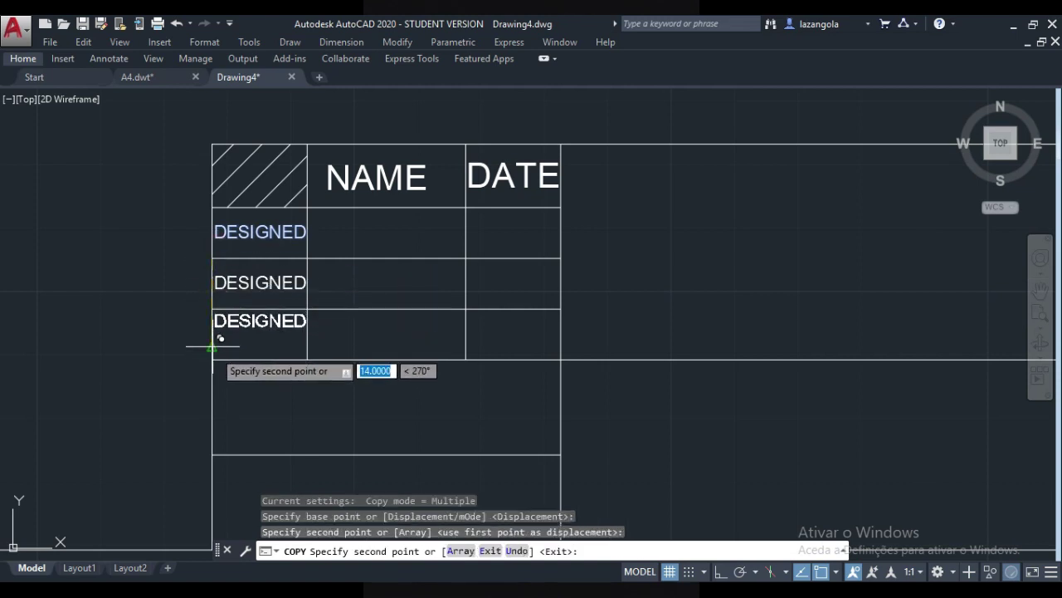
click(213, 358)
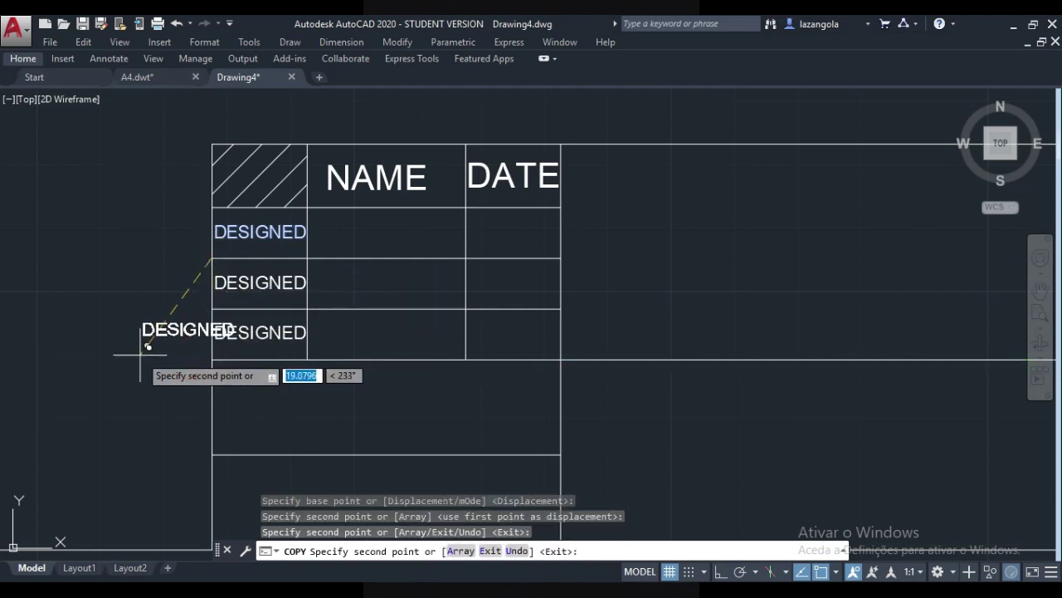
key(Return)
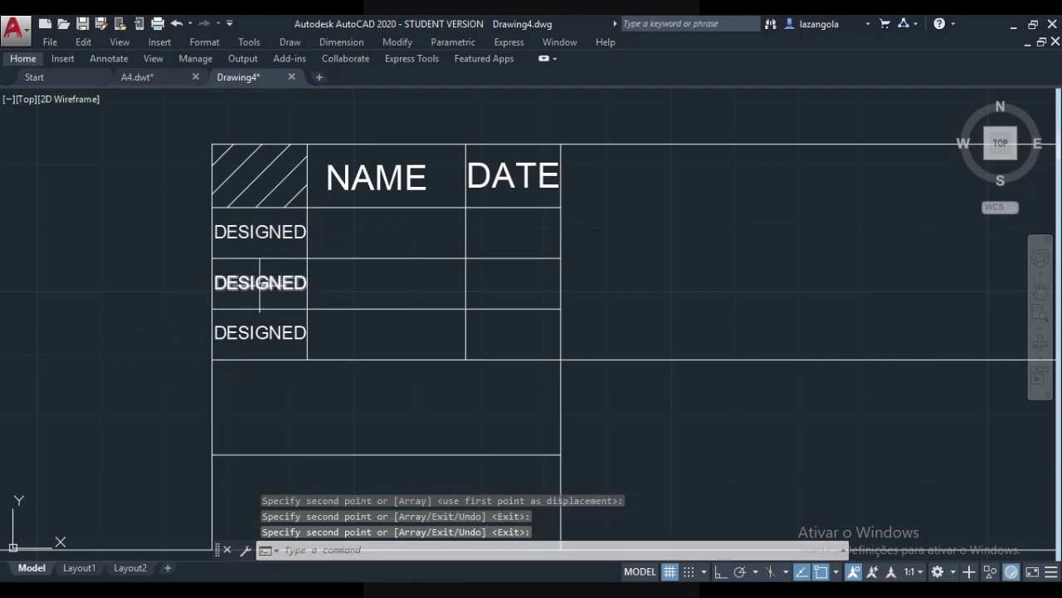
click(259, 283)
- Retype the second- and third-row copied labels as VERIFIED and APPROVED
double_click(262, 291)
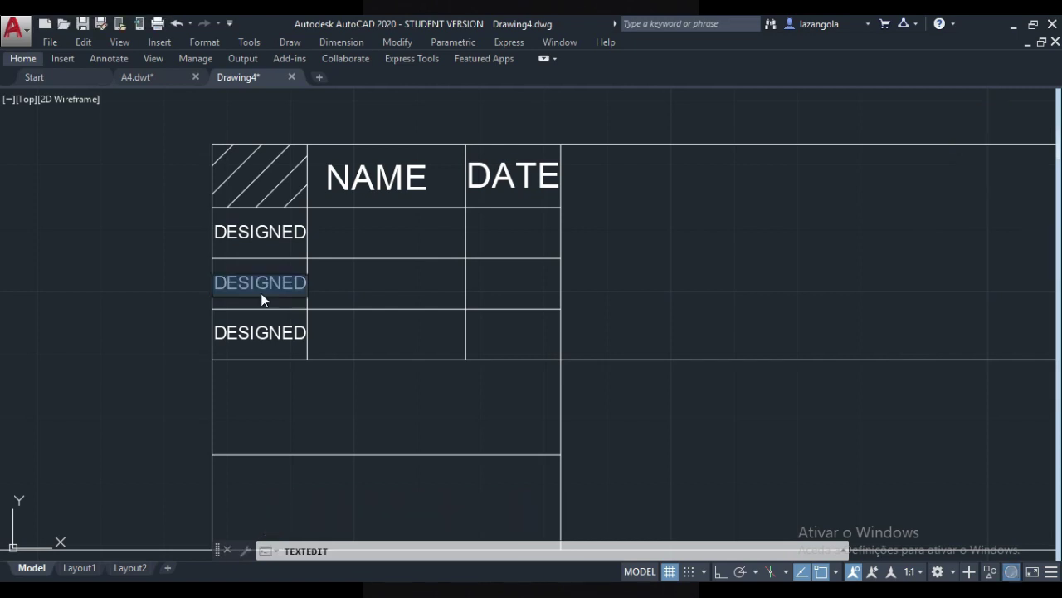
text(VERIFIED)
key(Return)
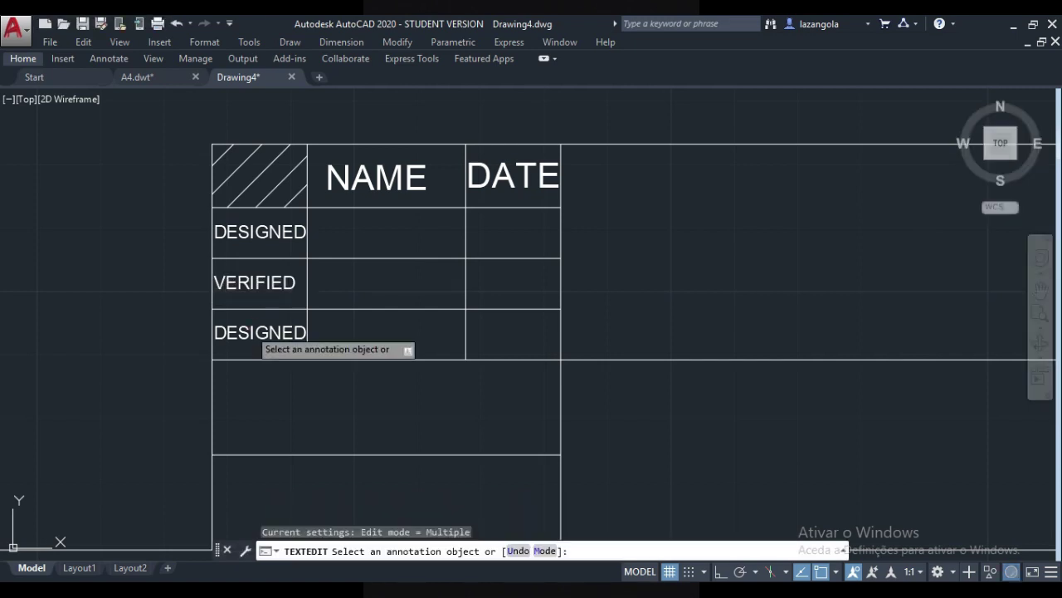
click(249, 334)
text(APPROVED)
key(Return)
key(Escape)
- Re-edit the third-row label so it reads APROVED
scroll(159, 301, down, 4)
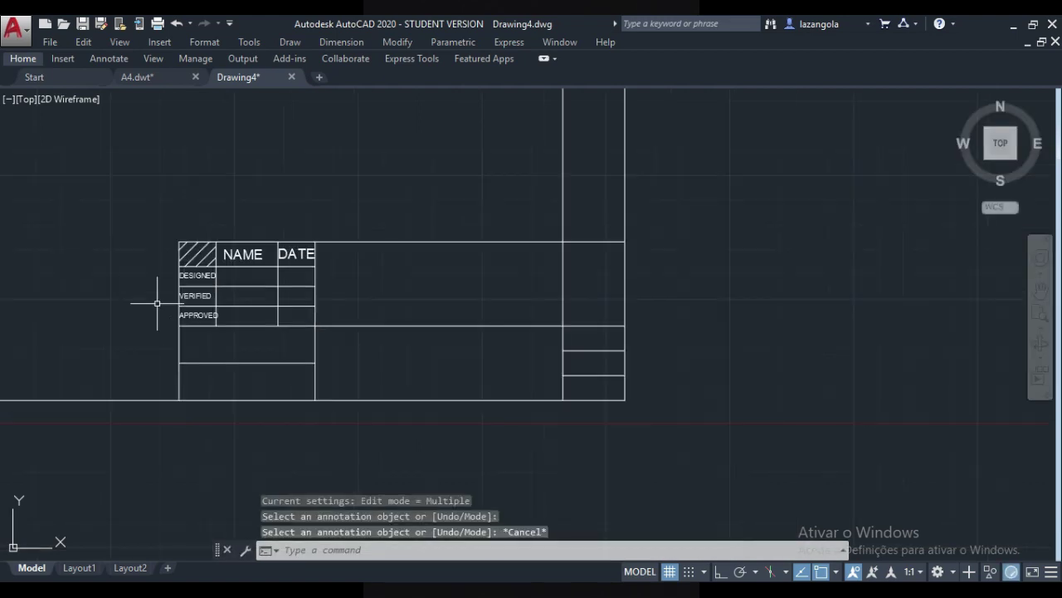
click(158, 301)
click(220, 320)
scroll(221, 319, up, 4)
double_click(172, 305)
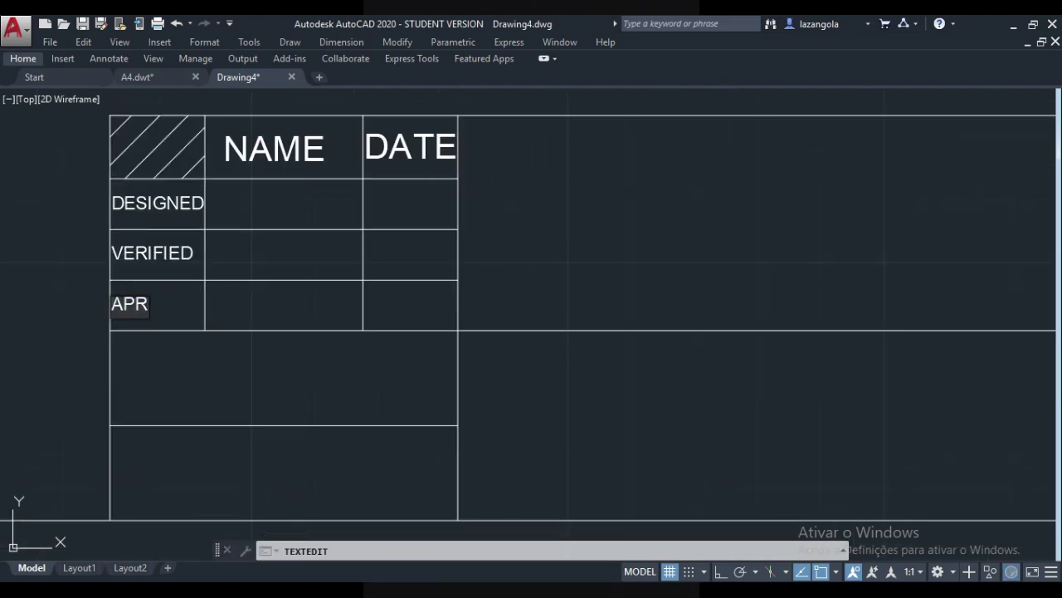
click(167, 341)
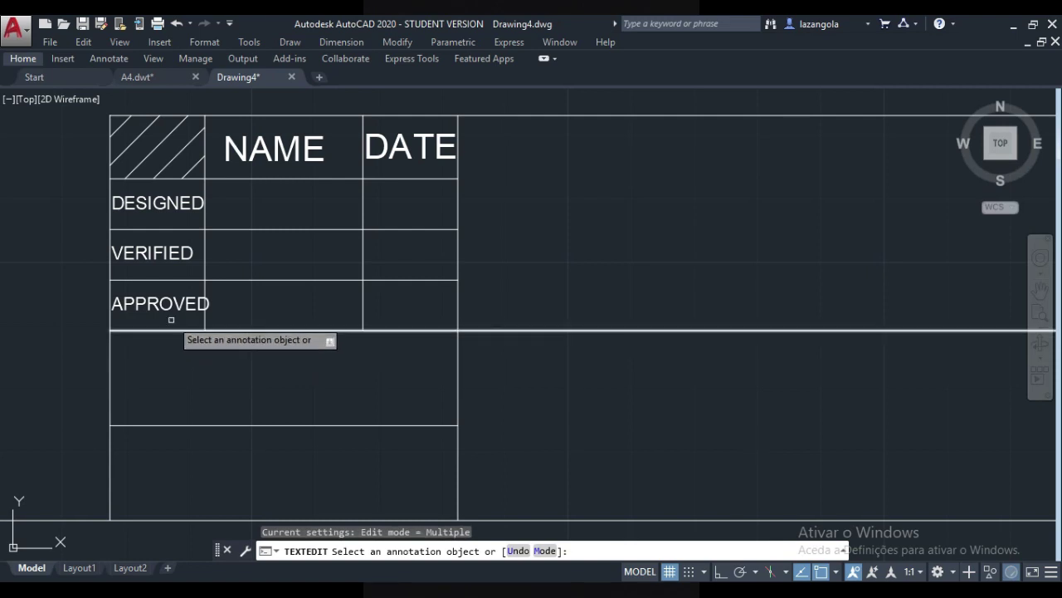
click(163, 311)
text(APROVED)
click(299, 324)
key(Escape)
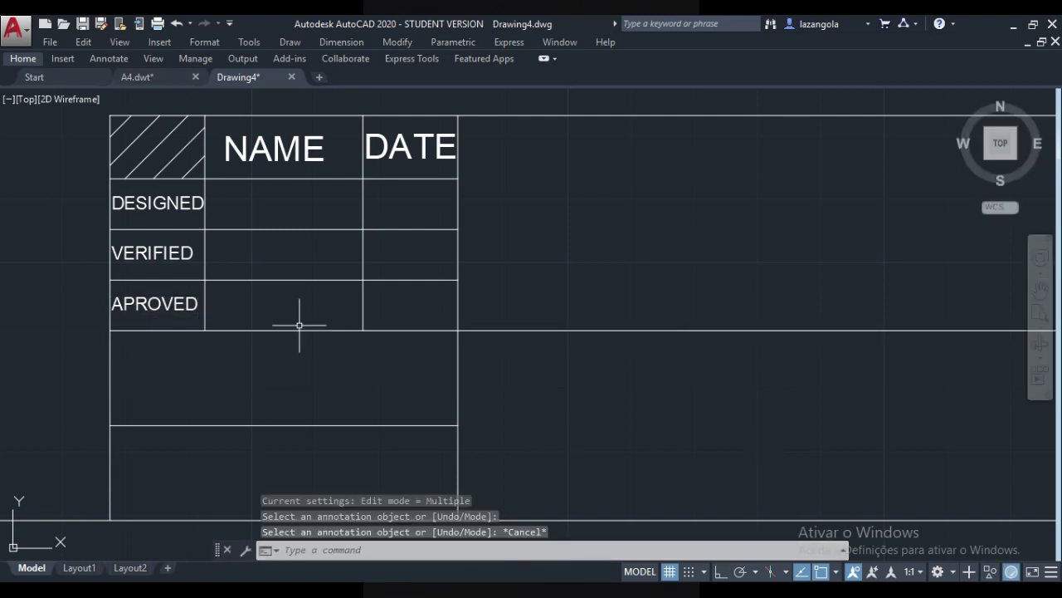
scroll(368, 351, down, 3)
scroll(416, 351, up, 2)
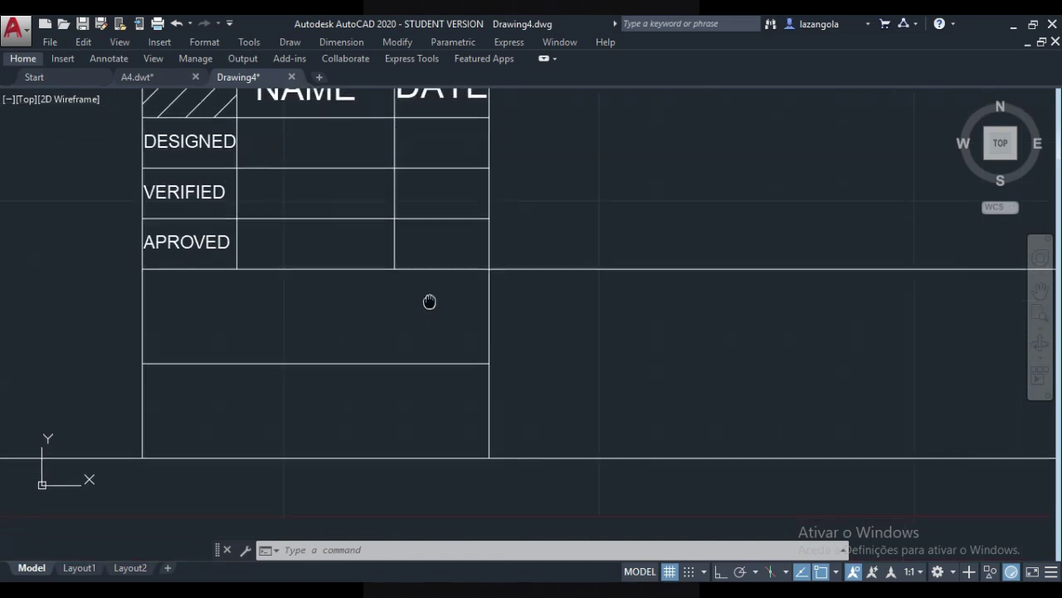
- Place single-line text DRAWING N0 in the cell, height 6, rotation 0
click(14, 60)
click(299, 110)
click(300, 171)
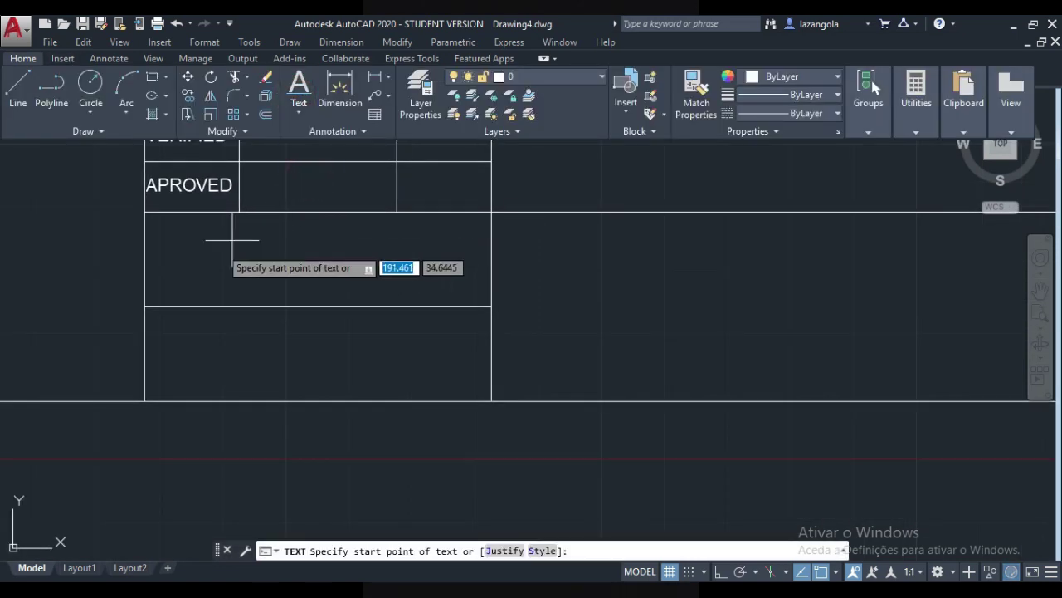
click(146, 304)
text(6)
key(Return)
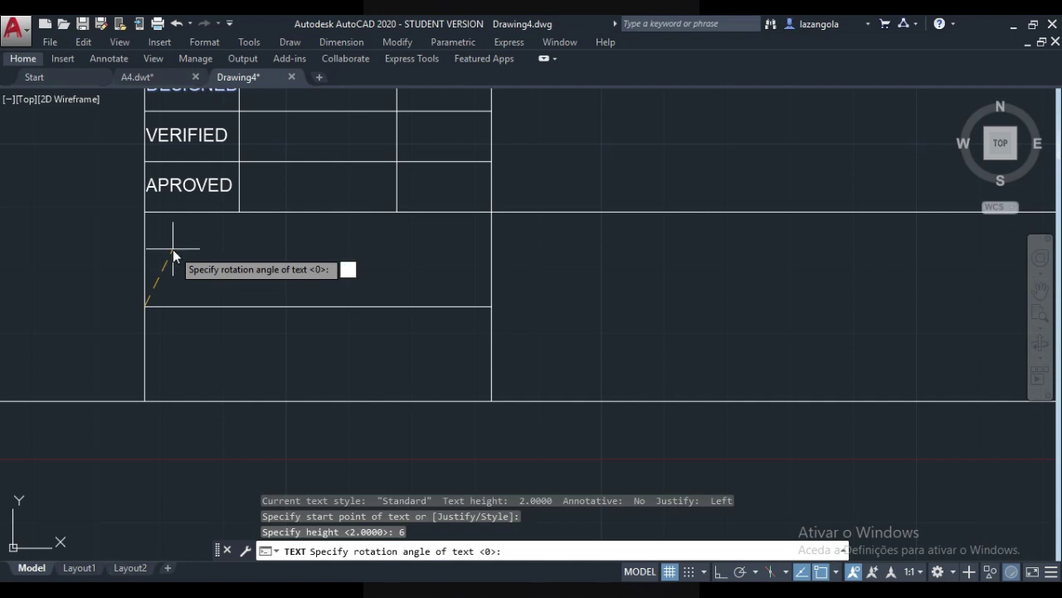
key(Return)
text(DRAWIN)
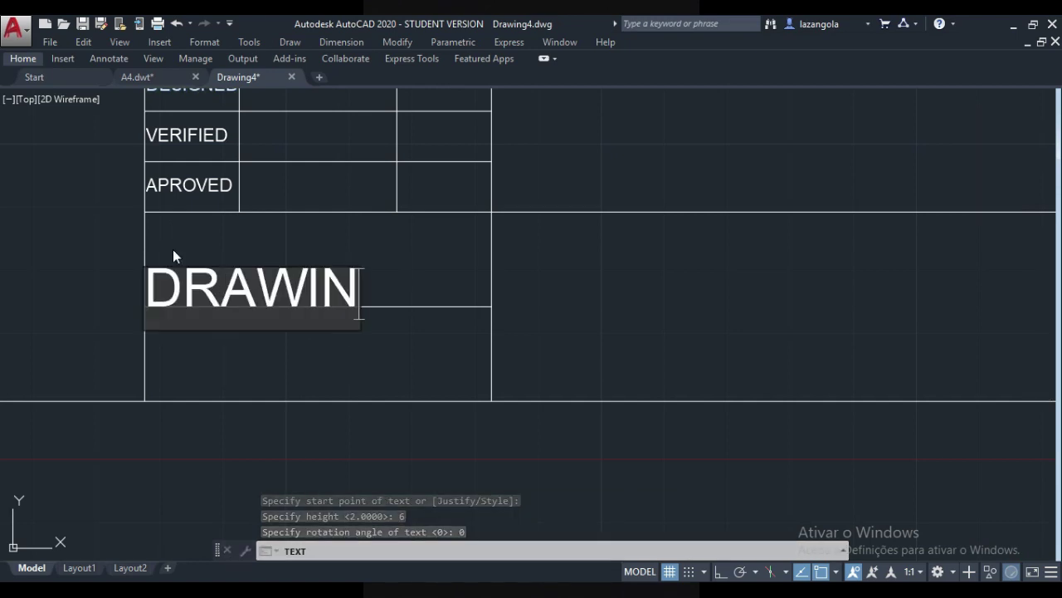
text(G N0)
key(Return)
key(Return)
- Reduce the DRAWING N0 text height to 5 in Quick Properties and move it up within its cell
click(240, 290)
right_click(241, 291)
click(323, 570)
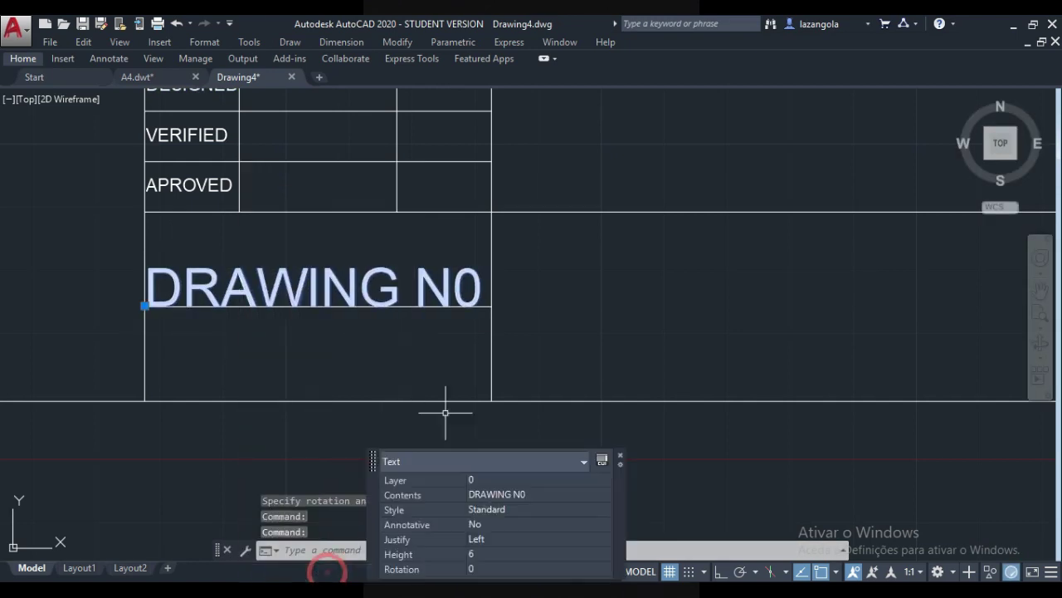
click(498, 553)
text(5)
click(482, 569)
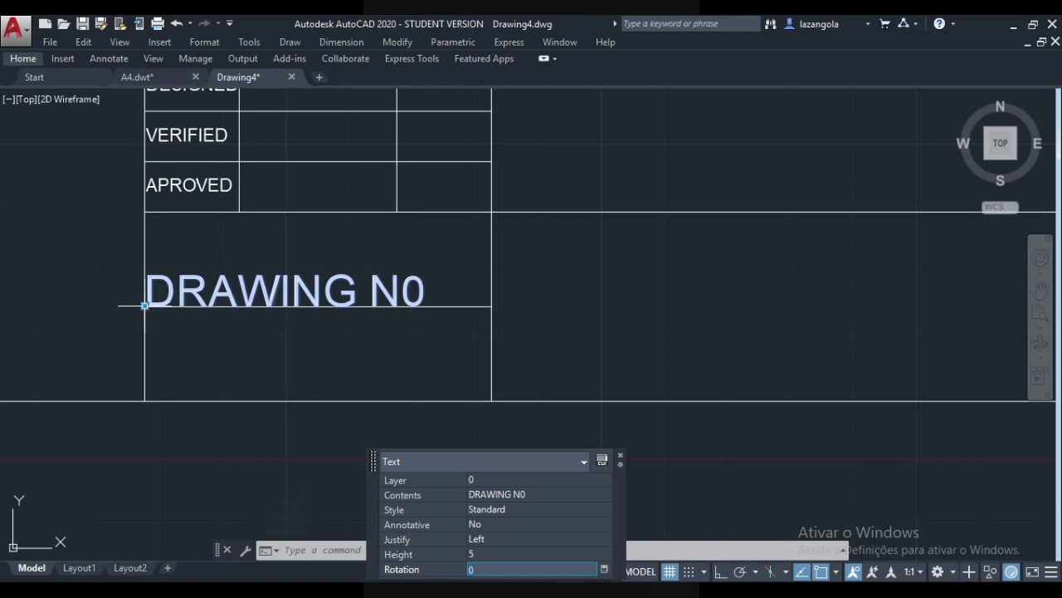
click(145, 305)
click(166, 252)
key(Escape)
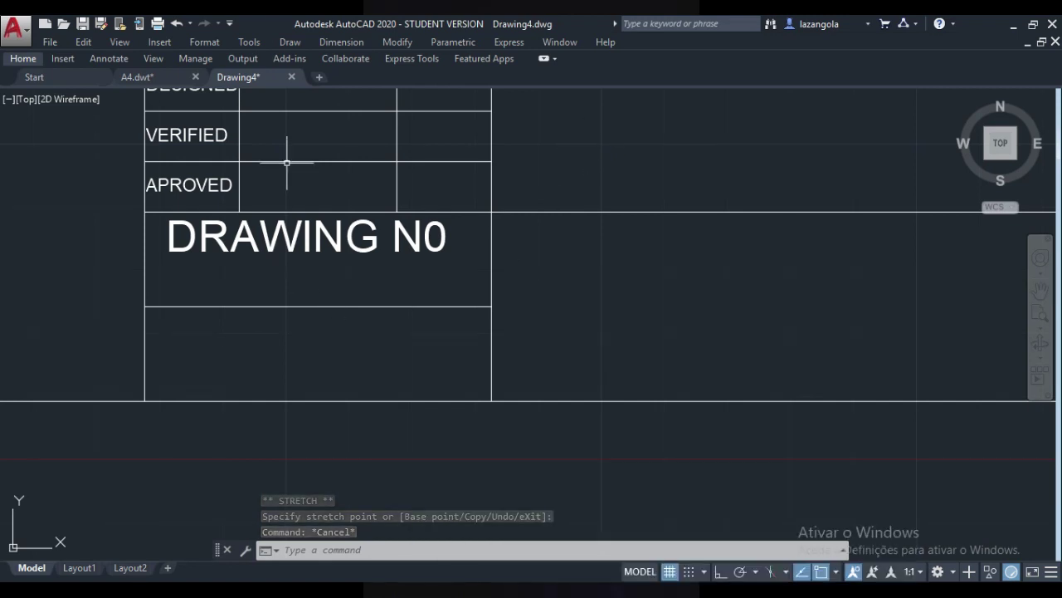
click(22, 59)
click(19, 91)
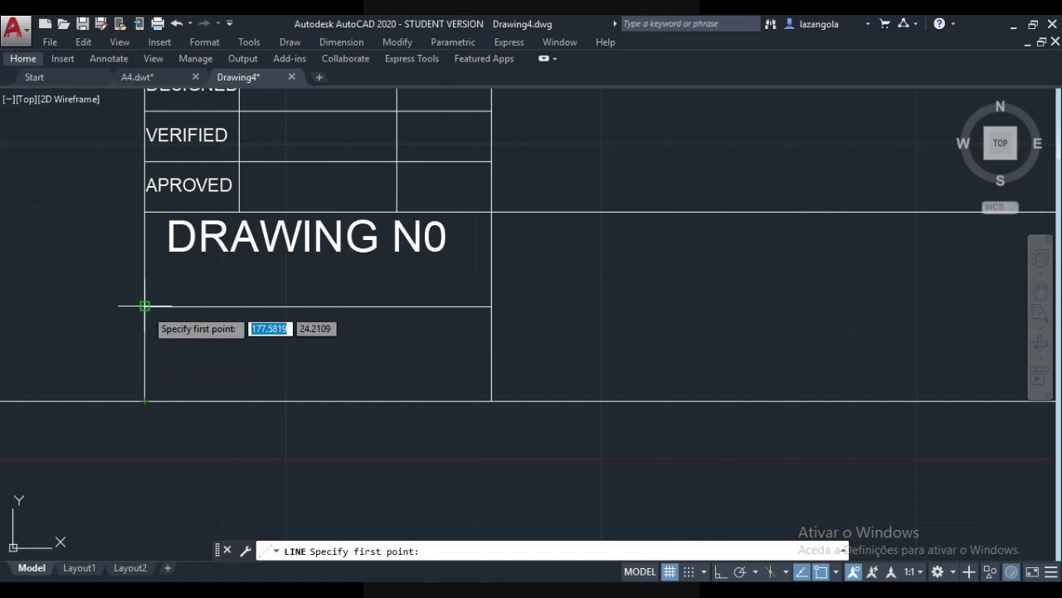
- Draw a horizontal line 7.5 above the bottom edge and a vertical divider down from it
text(7)
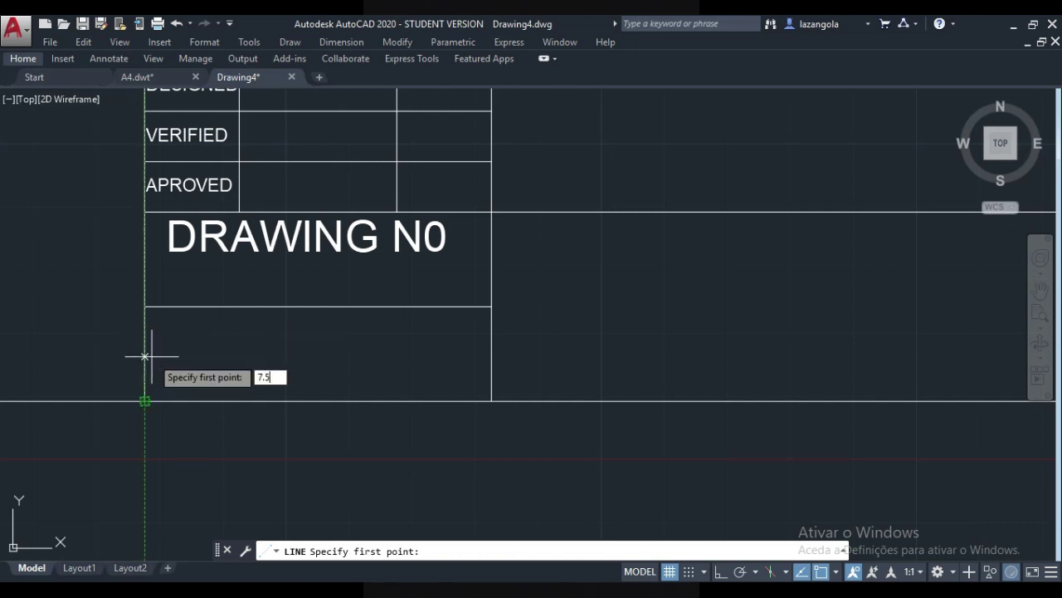
text(.5)
key(Return)
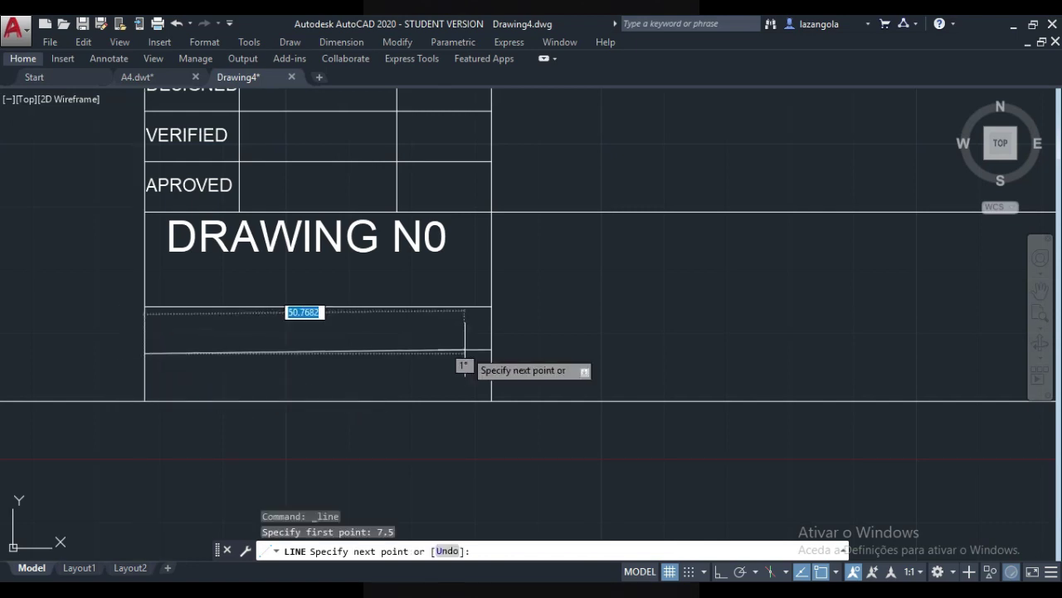
key(F8)
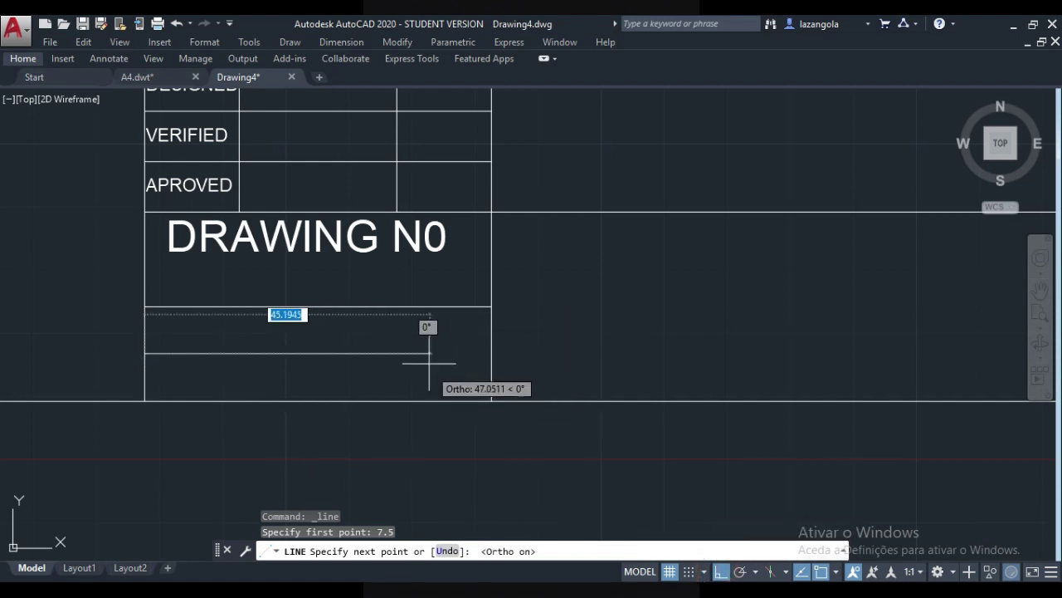
click(479, 353)
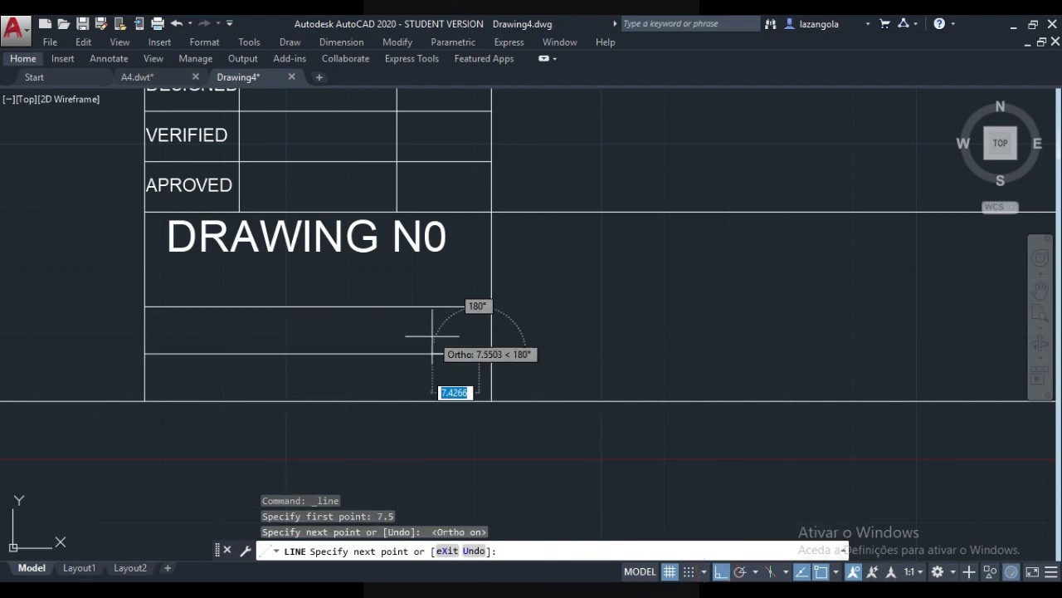
key(Return)
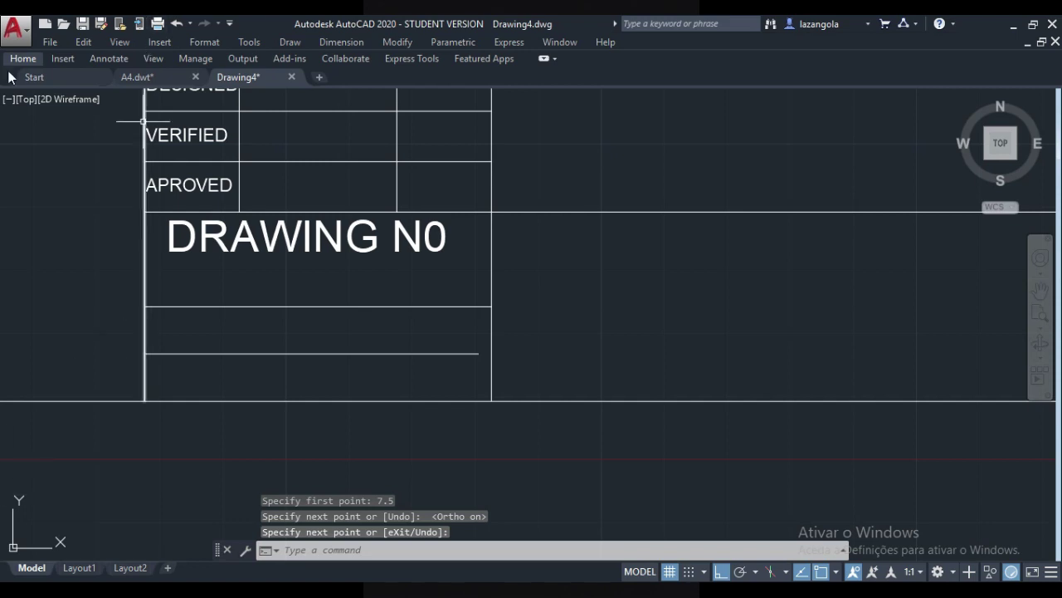
key(Return)
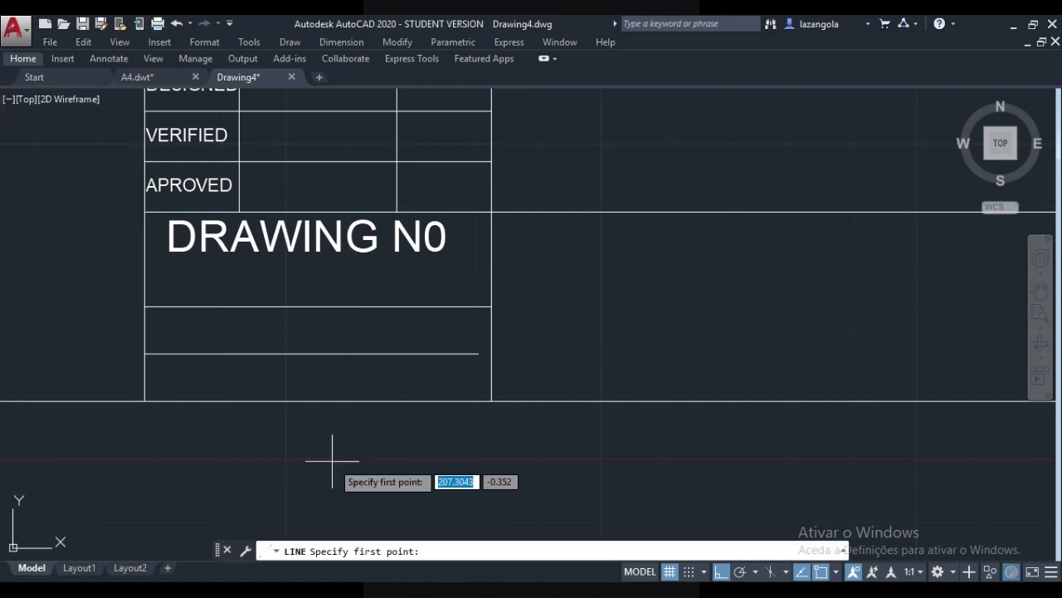
click(214, 307)
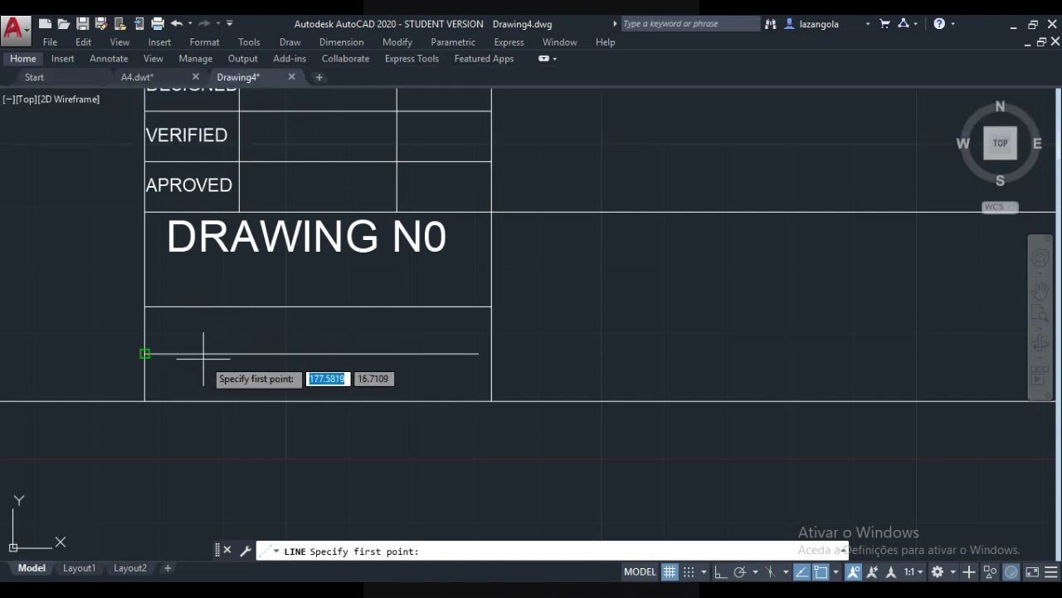
click(222, 353)
key(F8)
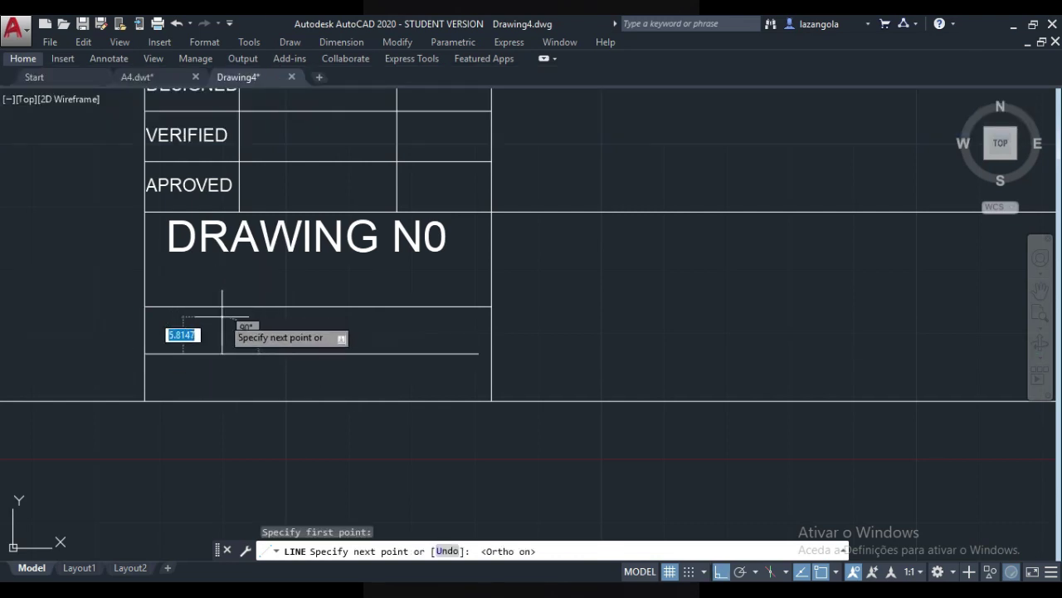
click(221, 422)
key(Return)
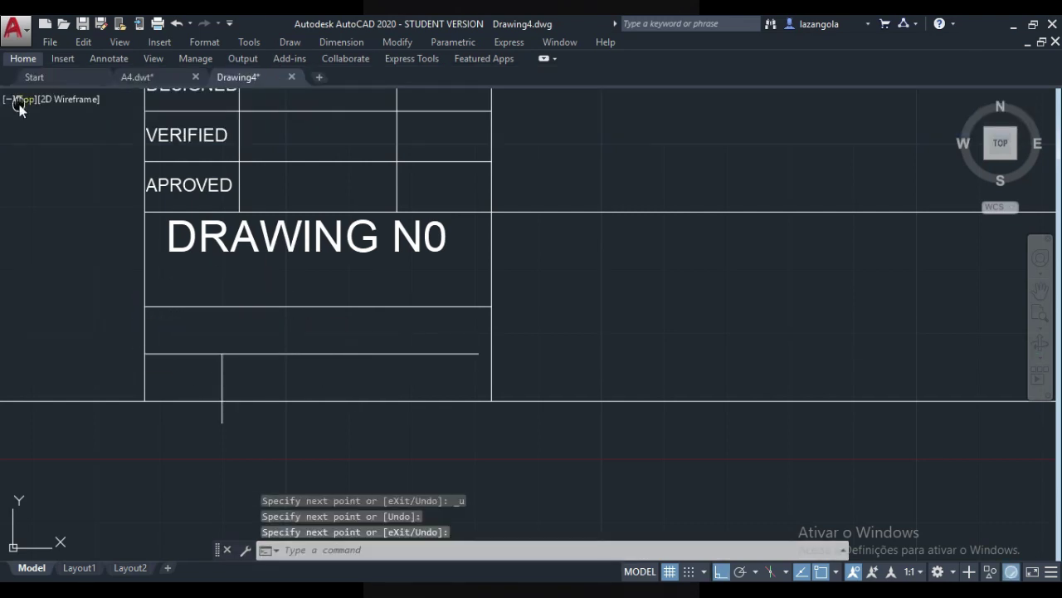
- Start Extend, cancel it, and zoom back to the title block
click(23, 58)
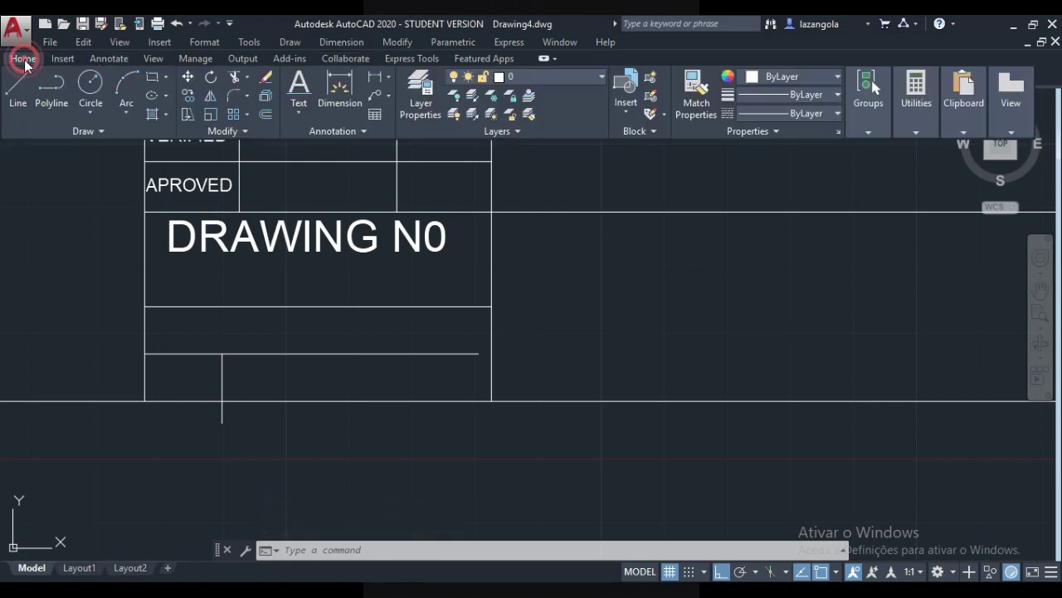
click(247, 76)
click(260, 130)
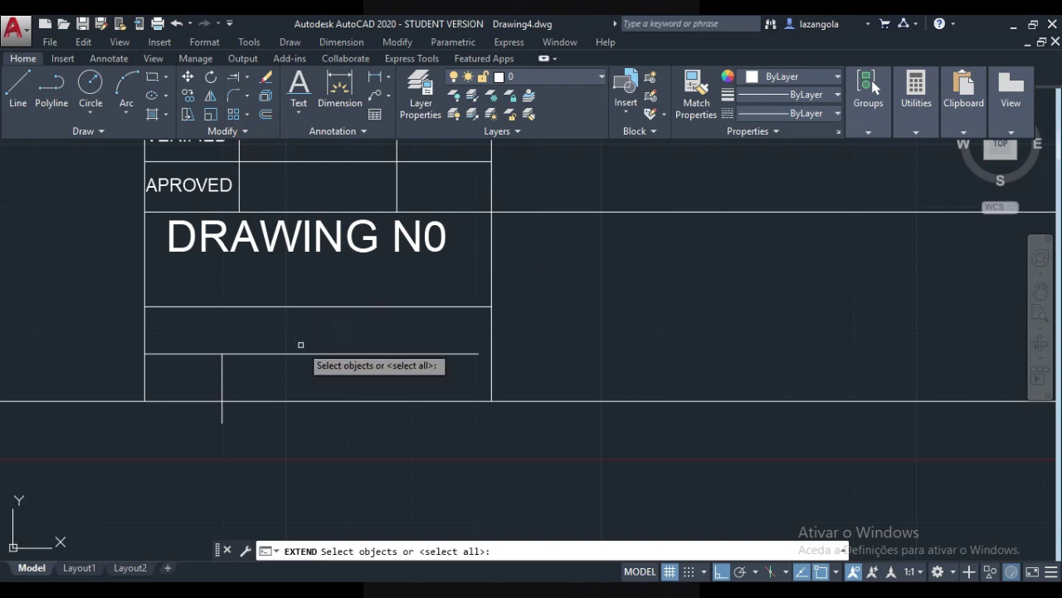
key(Escape)
scroll(237, 308, up, 4)
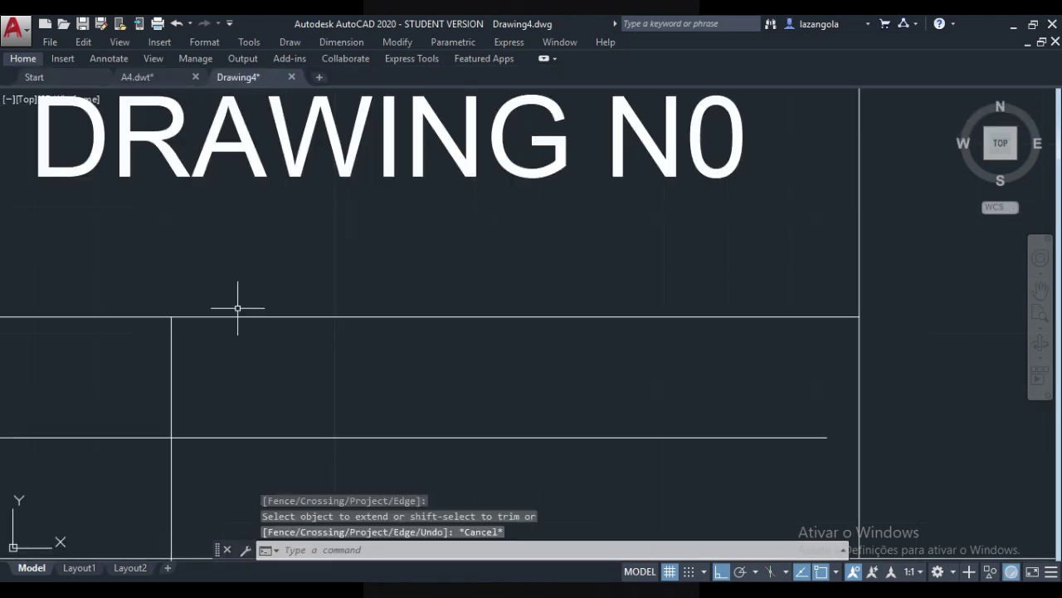
scroll(429, 370, down, 4)
scroll(403, 374, down, 3)
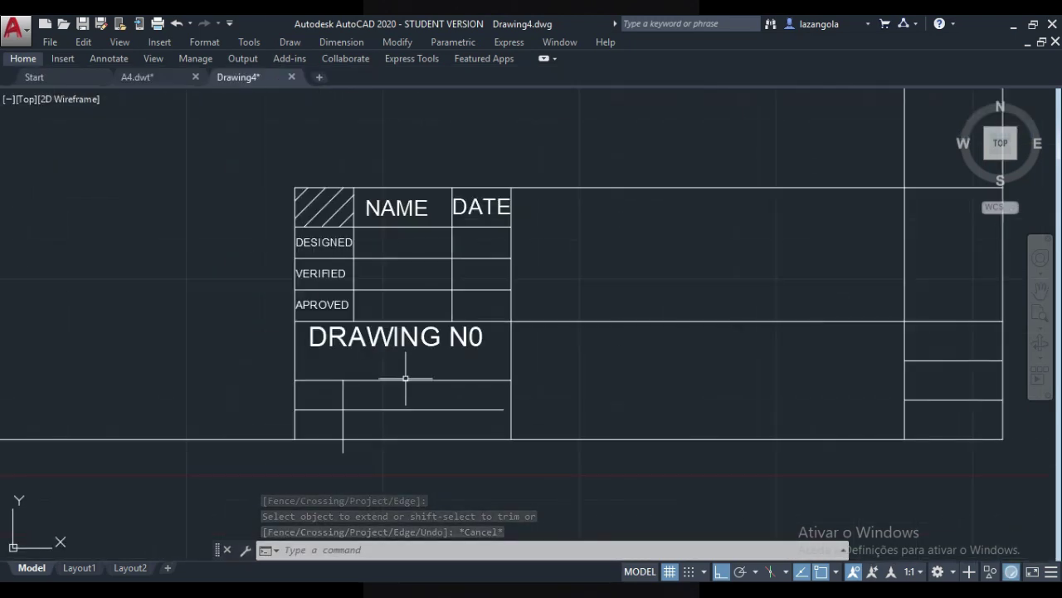
click(24, 58)
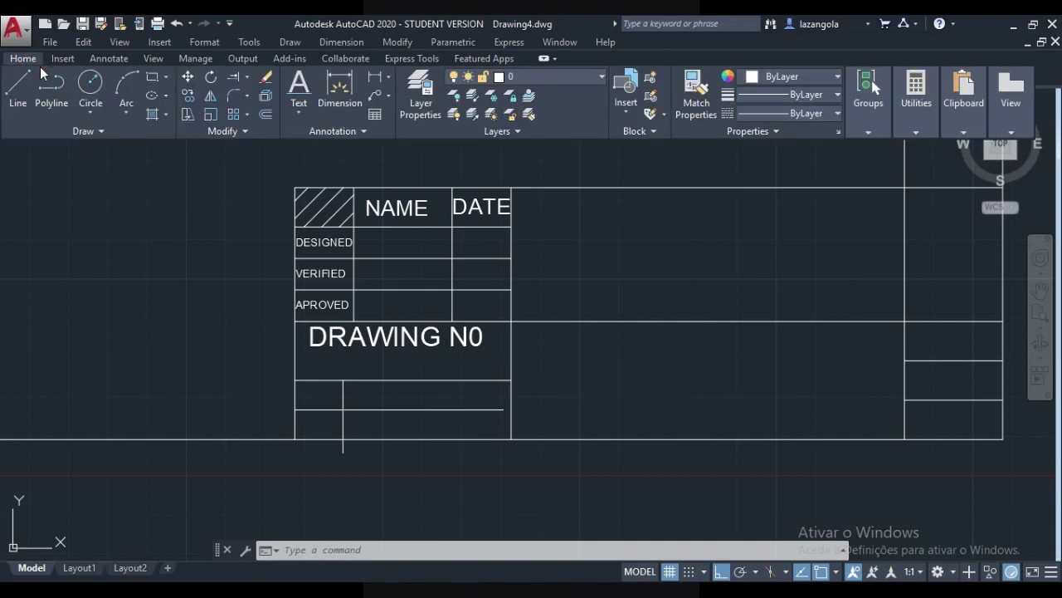
- Draw concentric circles of radius 4 and 6 centred on the line intersection
click(90, 83)
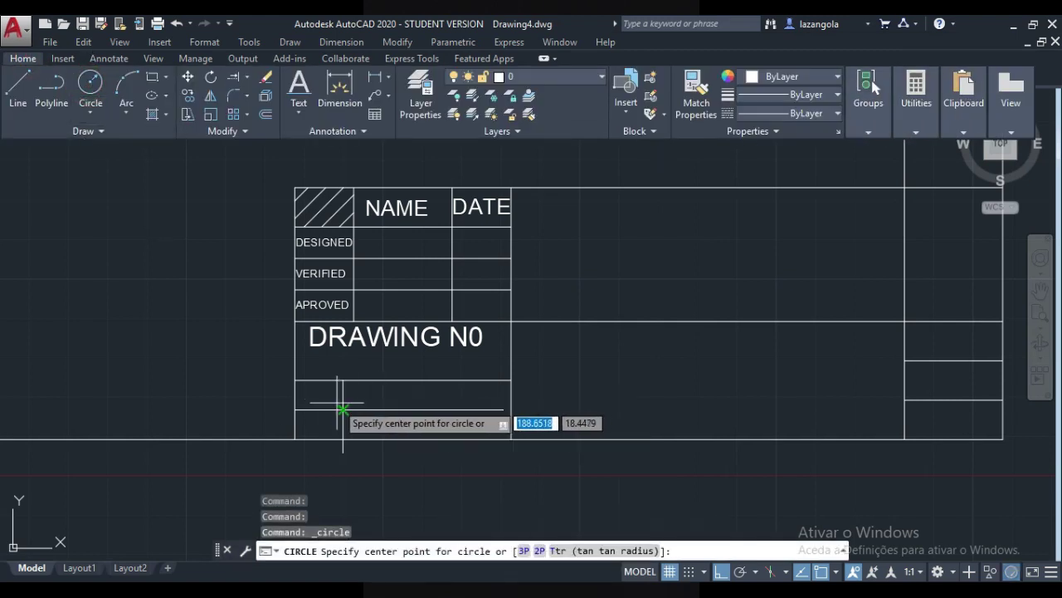
click(342, 408)
text(4)
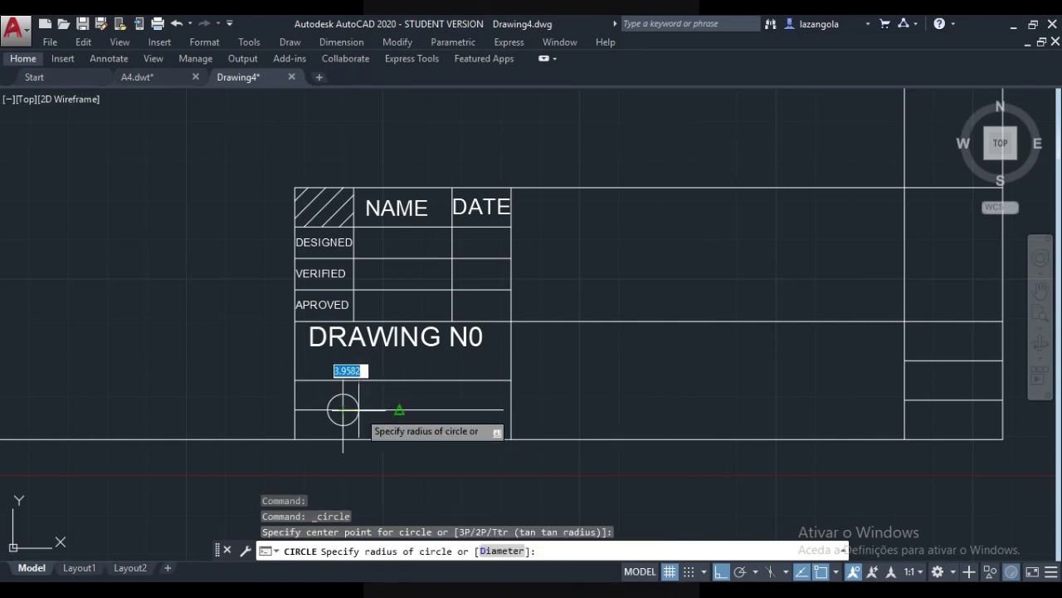
key(Return)
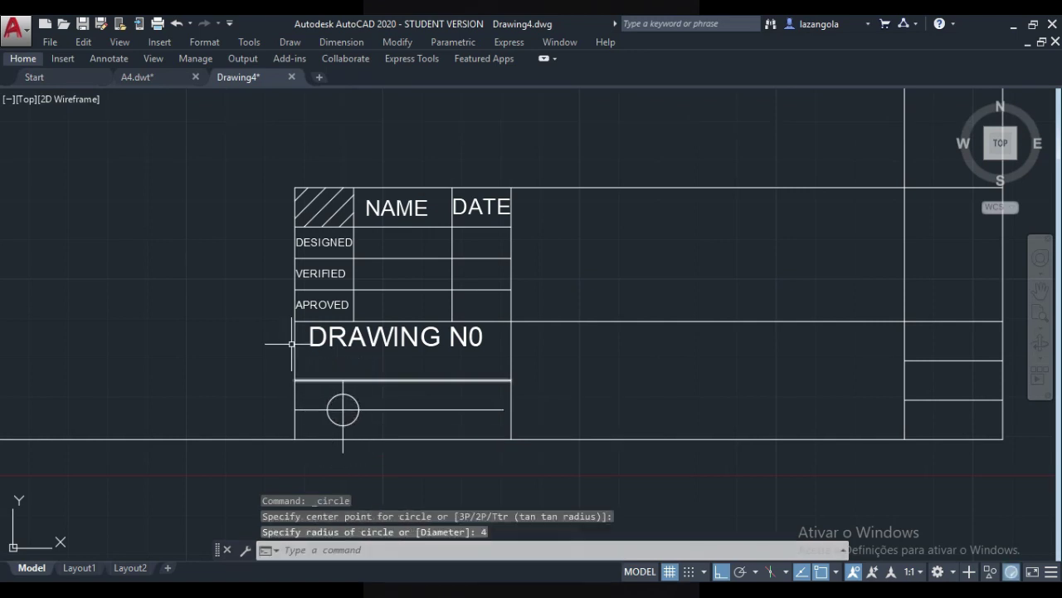
click(24, 58)
click(91, 83)
click(343, 408)
text(6)
key(Return)
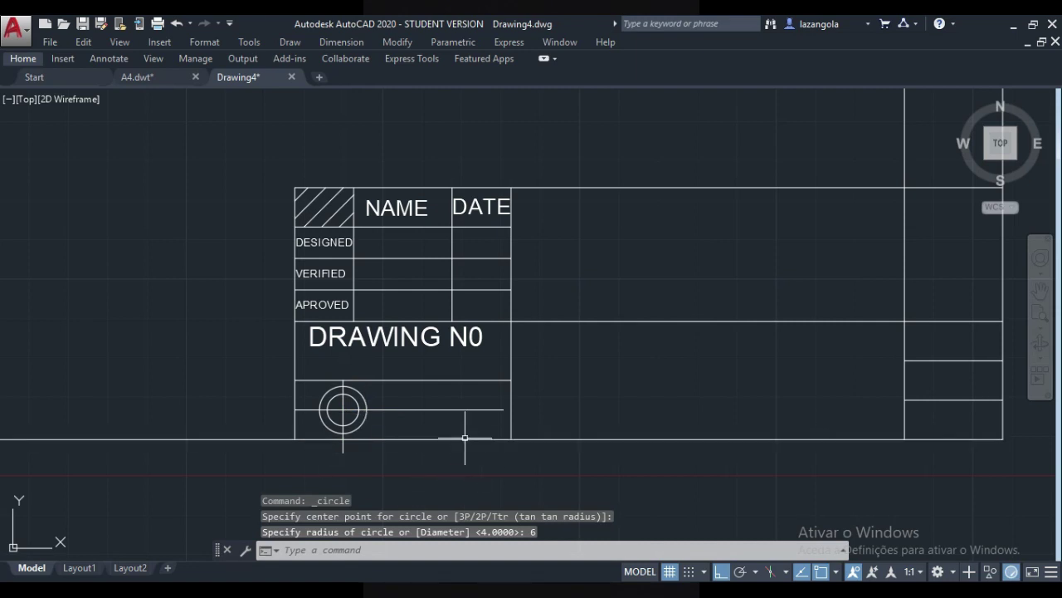
- Begin a new line from the snapped intersection
click(23, 58)
click(18, 91)
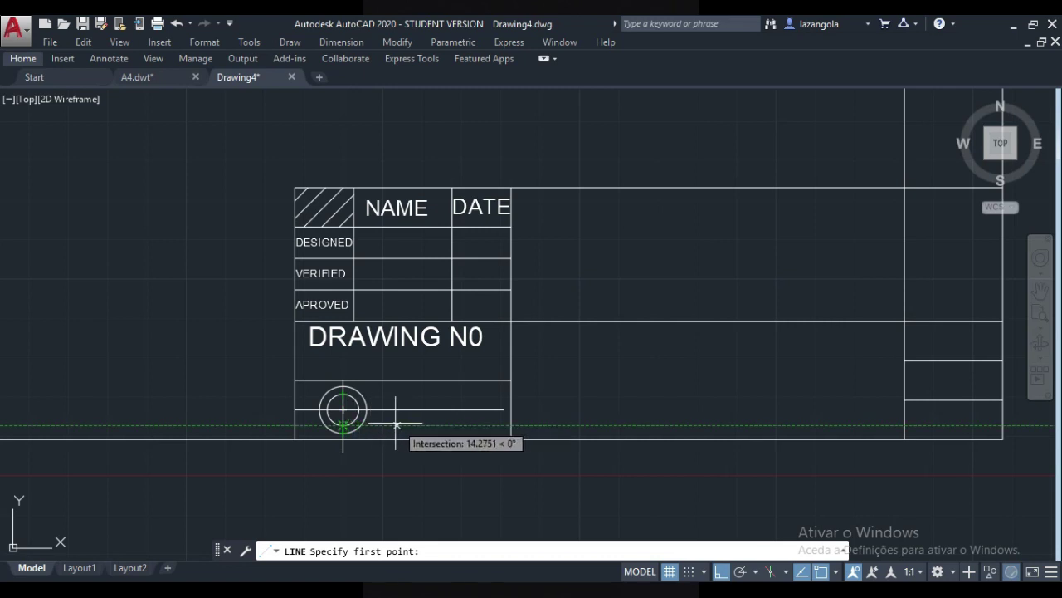
click(392, 425)
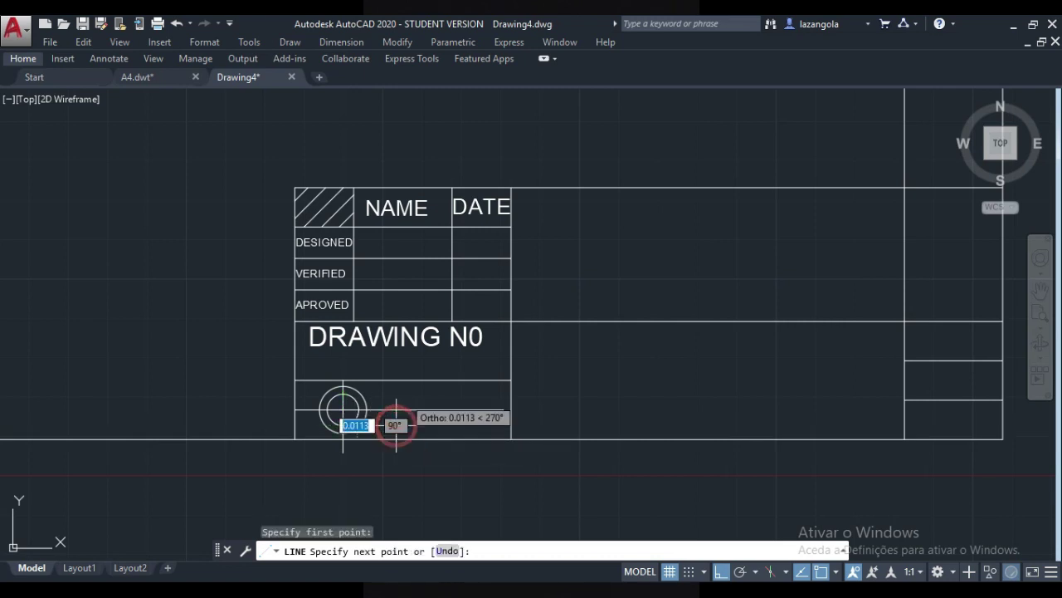
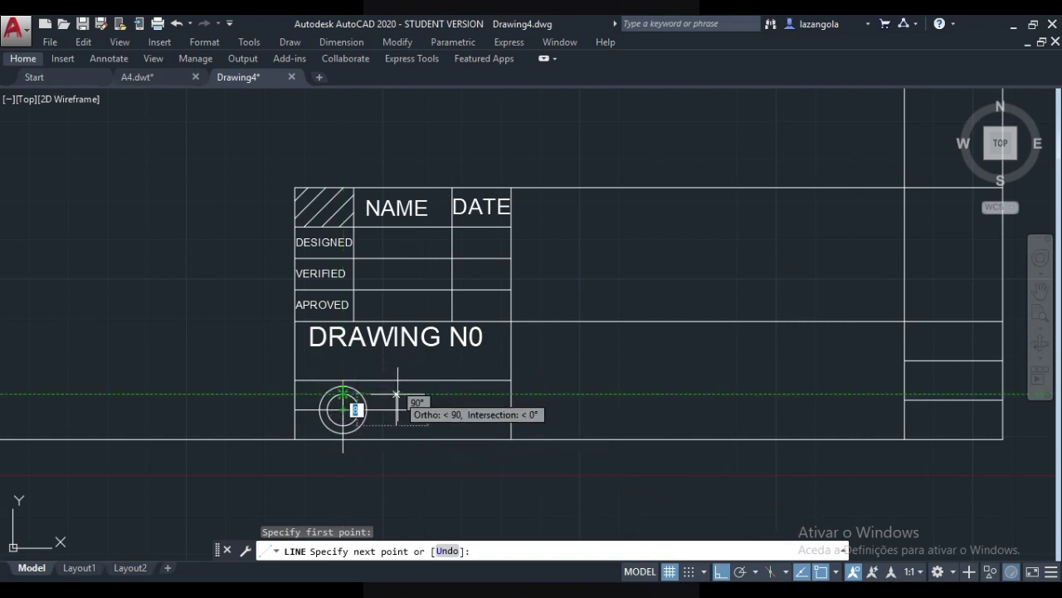
- Finish the short vertical tick, then draw the trapezoid's right edge and sloped bottom edge
click(396, 394)
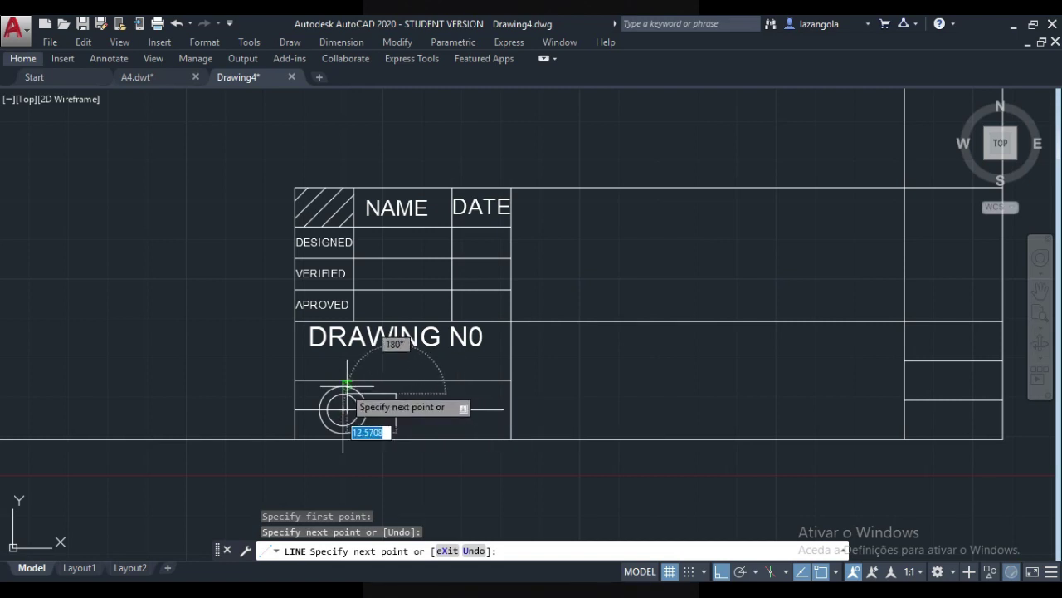
key(Return)
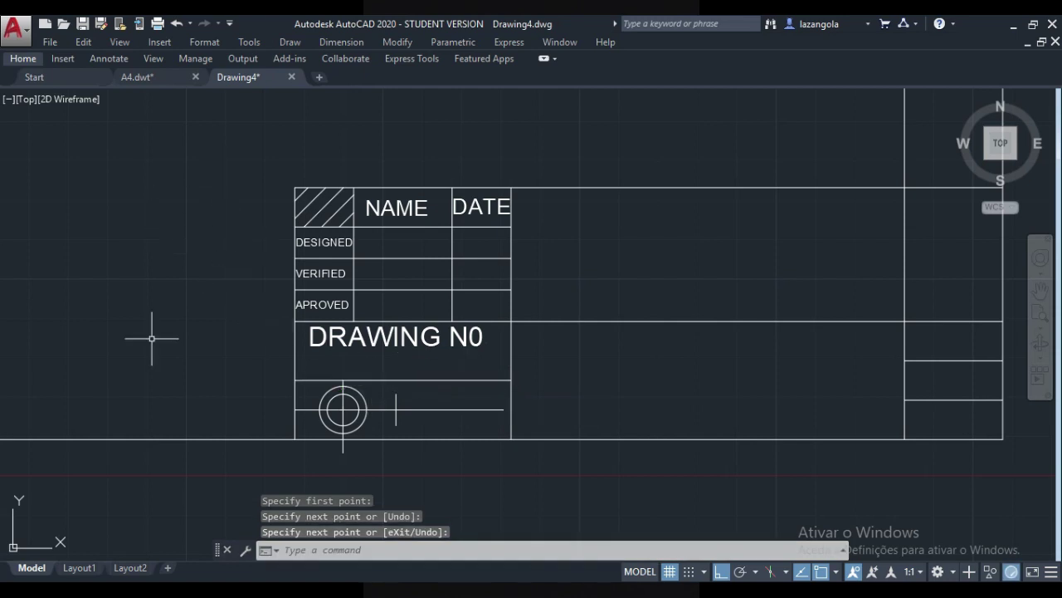
key(Return)
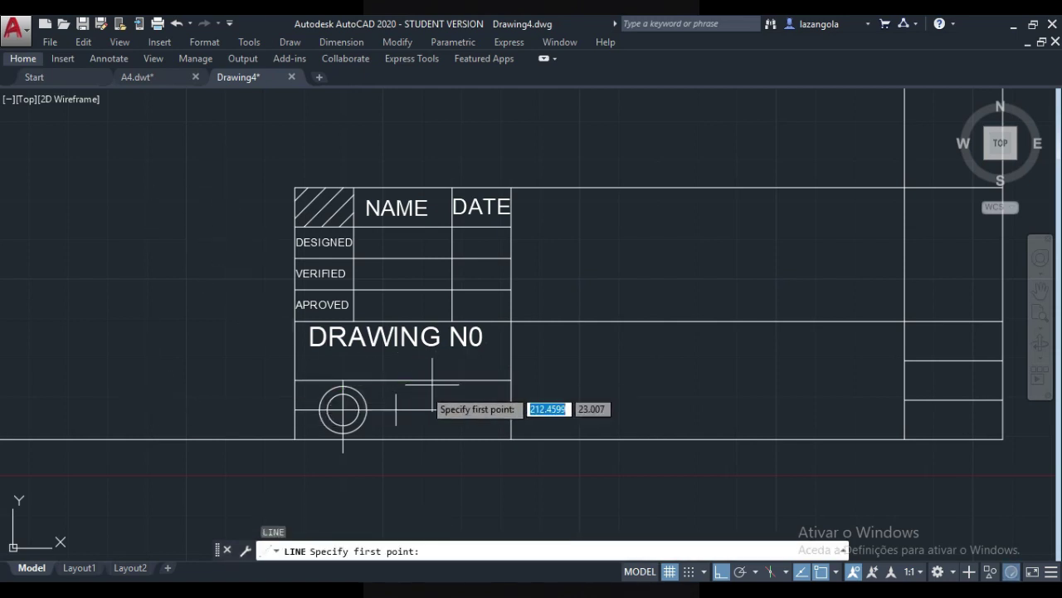
click(470, 384)
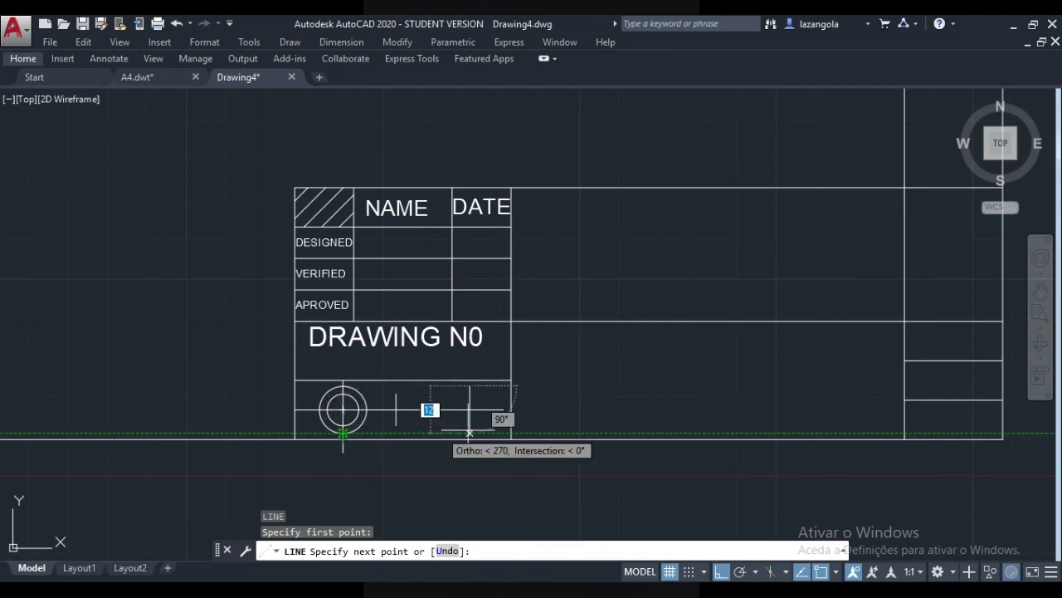
click(391, 422)
click(396, 426)
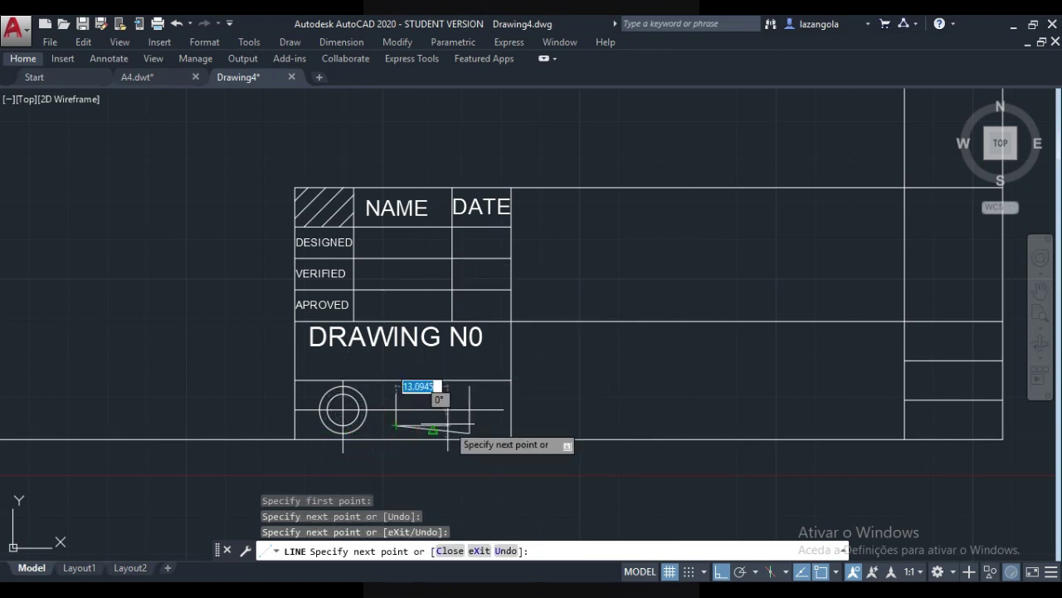
key(Return)
key(Return)
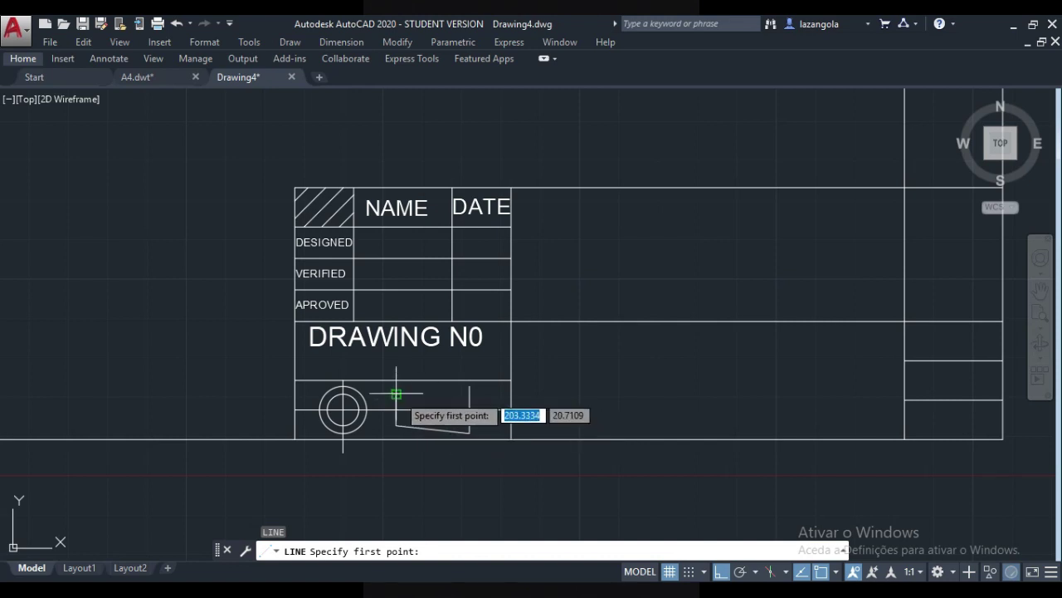
- Draw the trapezoid's left edge and close the shape with its top edge
click(396, 394)
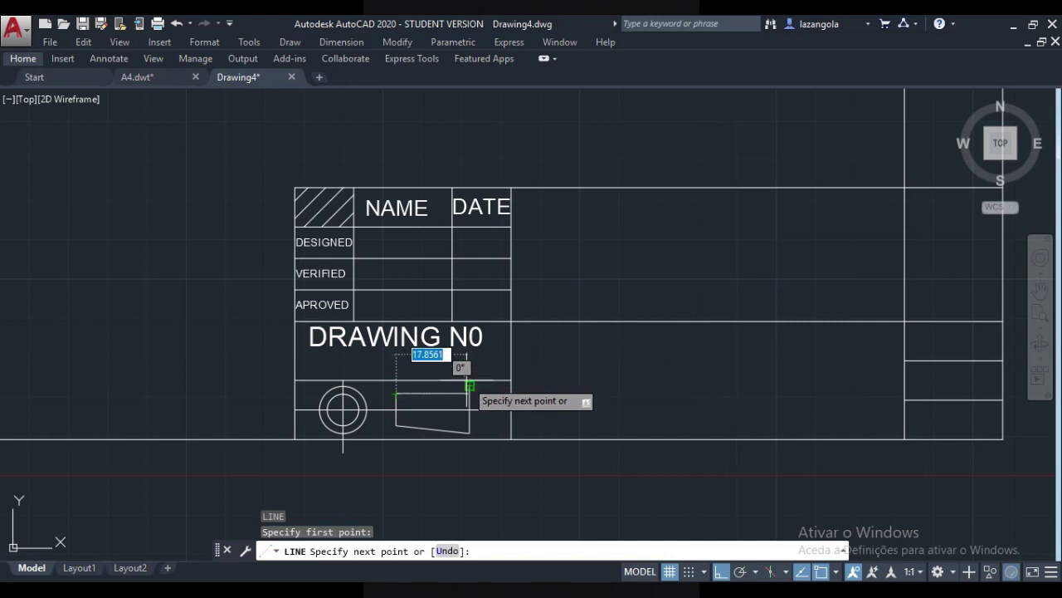
click(470, 386)
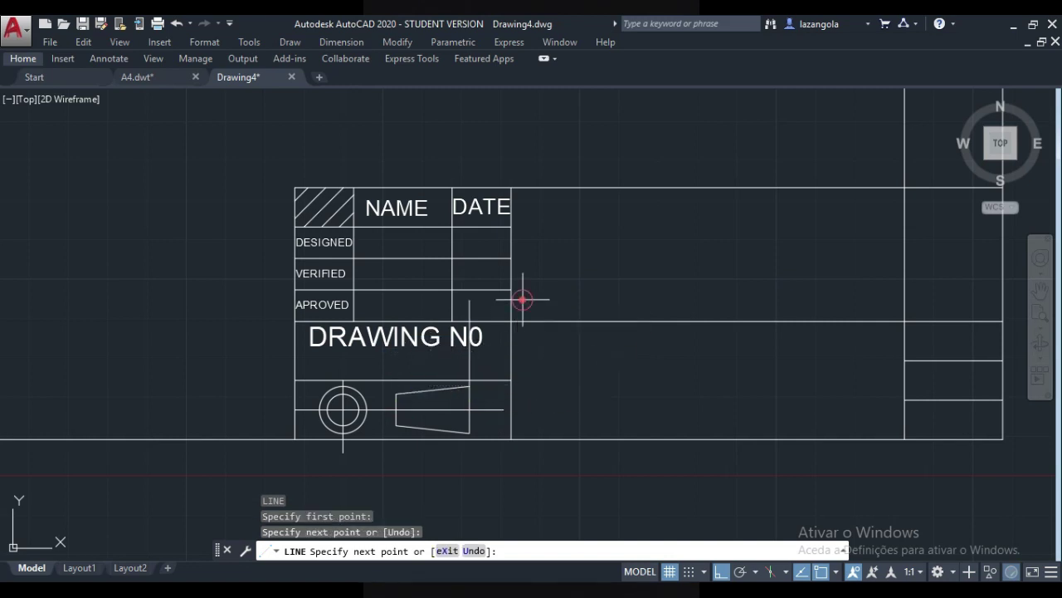
click(522, 299)
key(Return)
key(Return)
key(Return)
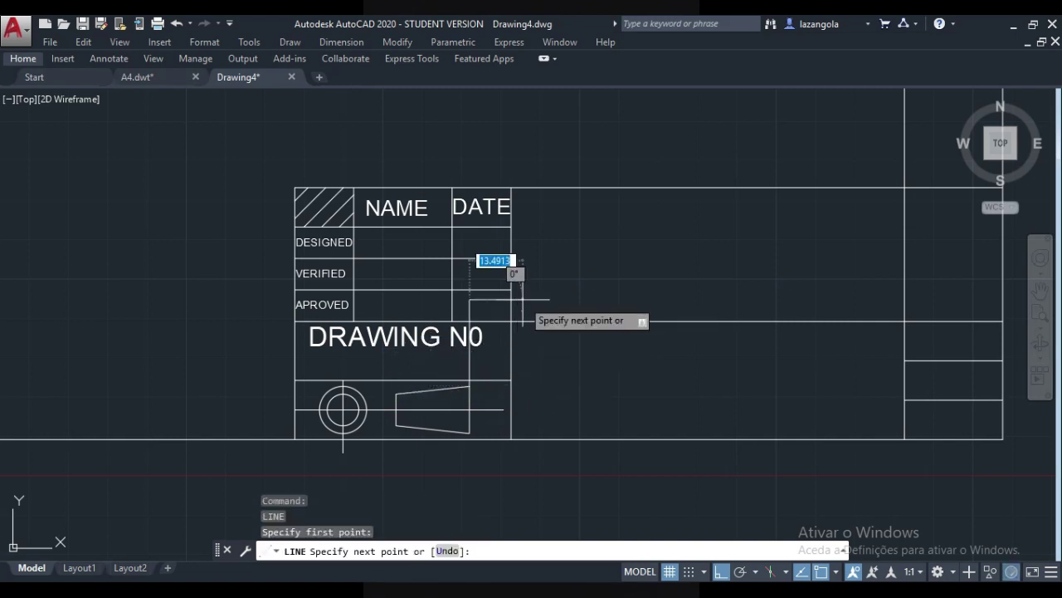
key(Escape)
- Delete the stray short segment and select the horizontal and vertical centre lines
click(523, 299)
key(Delete)
click(379, 410)
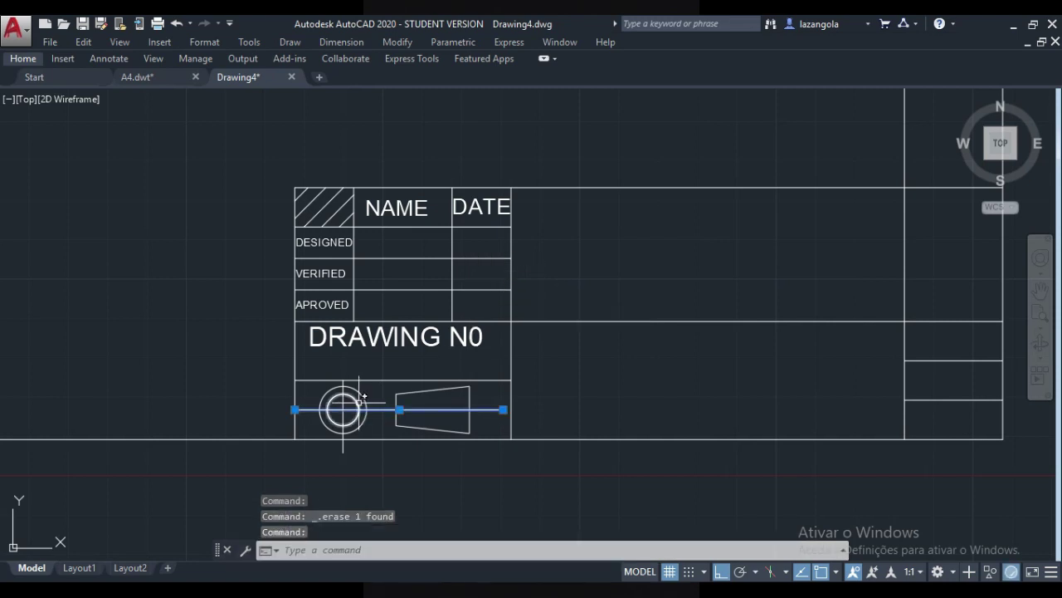
click(343, 403)
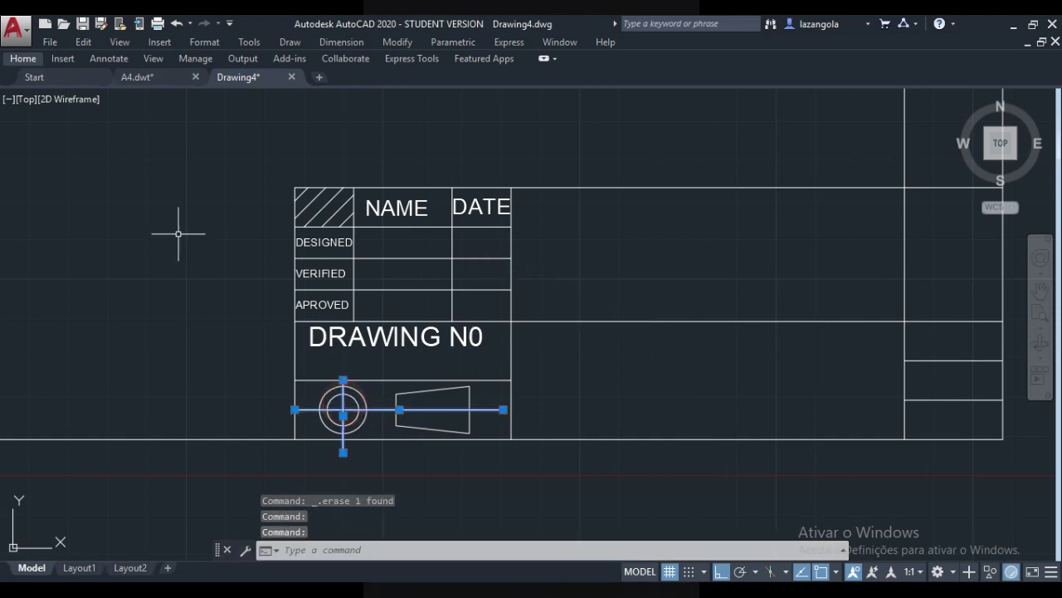
- Put the selected lines on layer 0 and create a new CENTER layer in Layer Properties
click(25, 61)
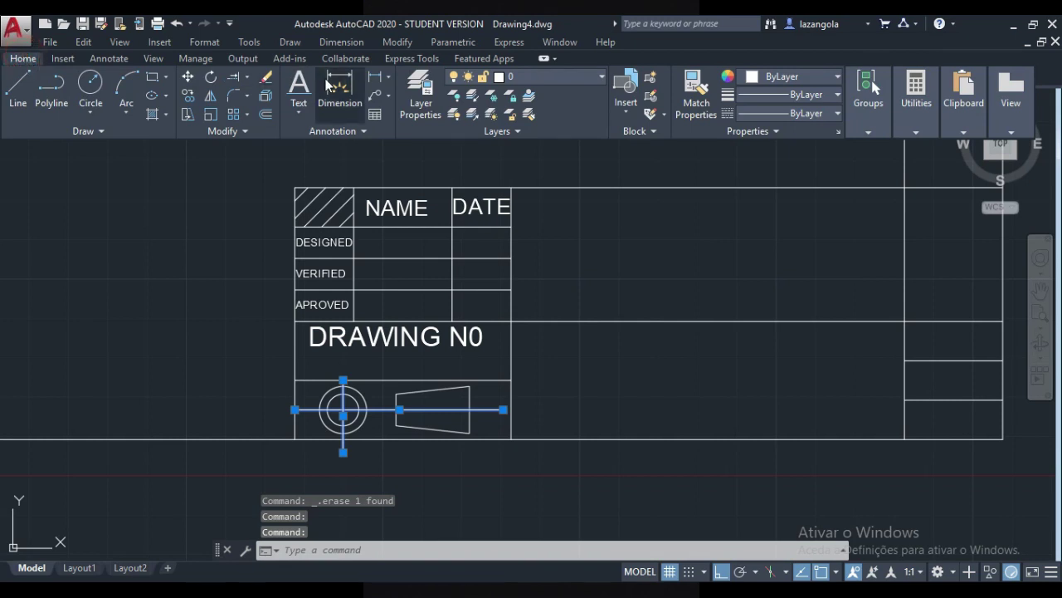
click(573, 79)
click(577, 100)
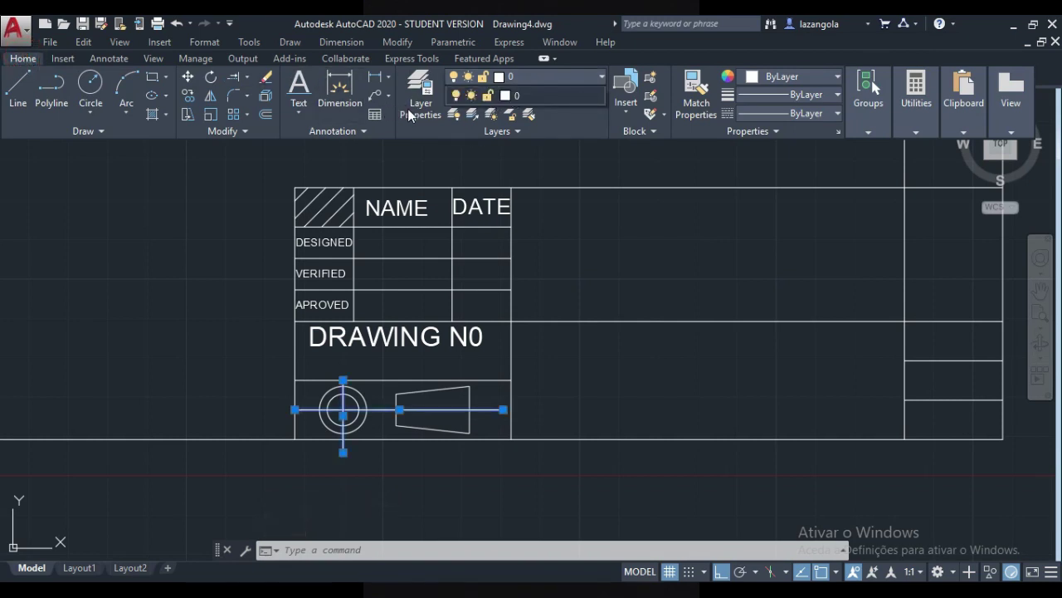
click(408, 115)
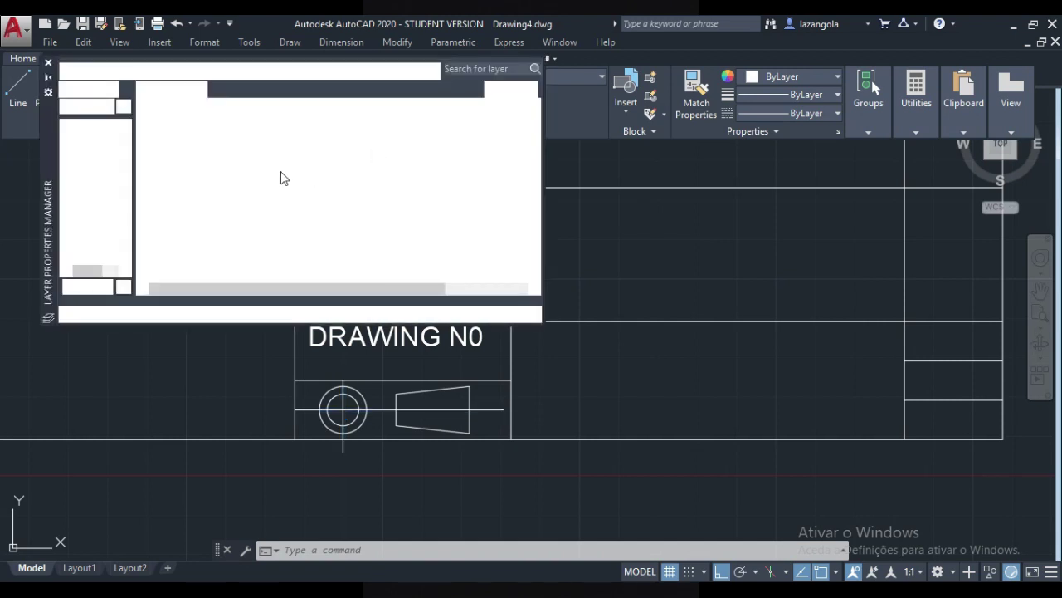
key(alt+n)
text(CENTER)
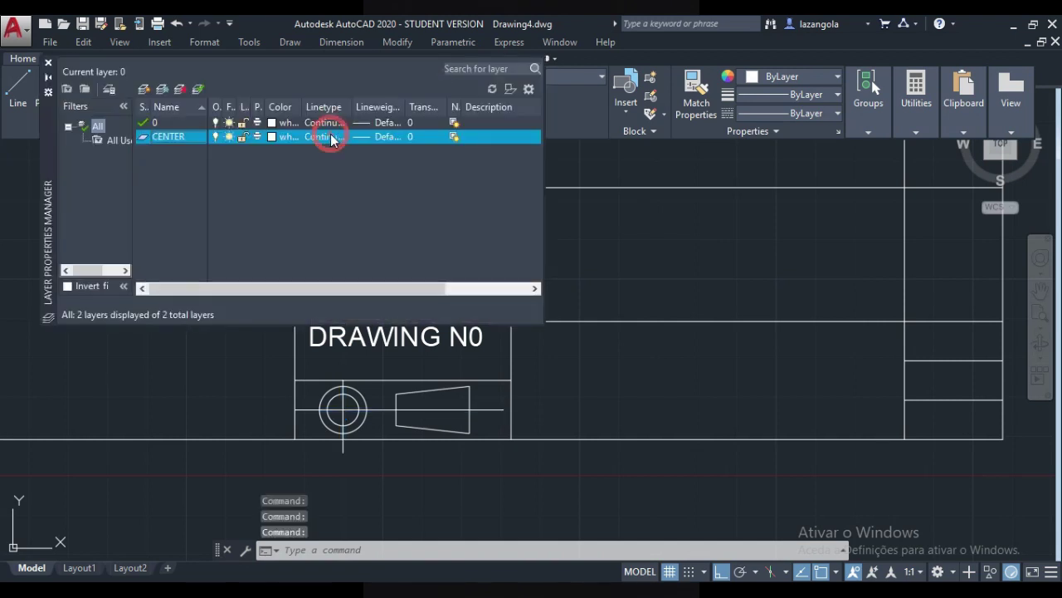
- Load the CENTER2 linetype and assign it to the CENTER layer
click(331, 137)
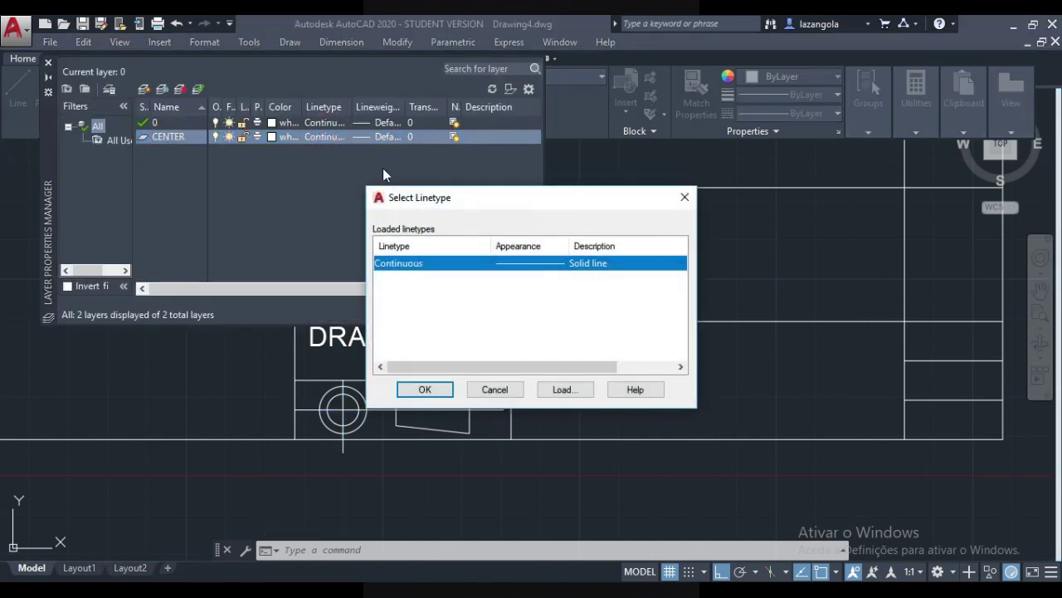
click(557, 390)
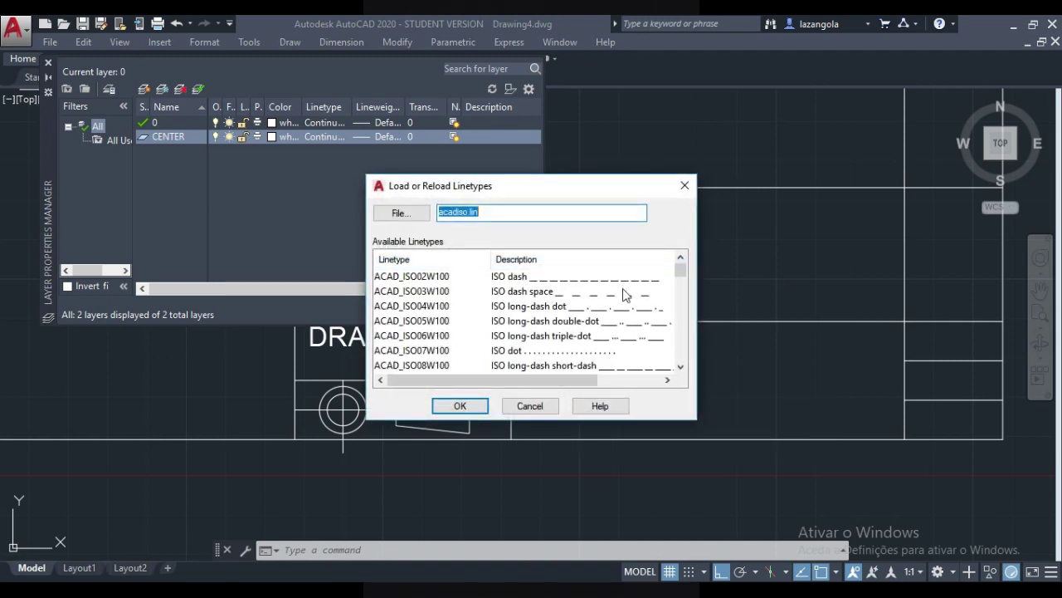
click(681, 366)
click(681, 366)
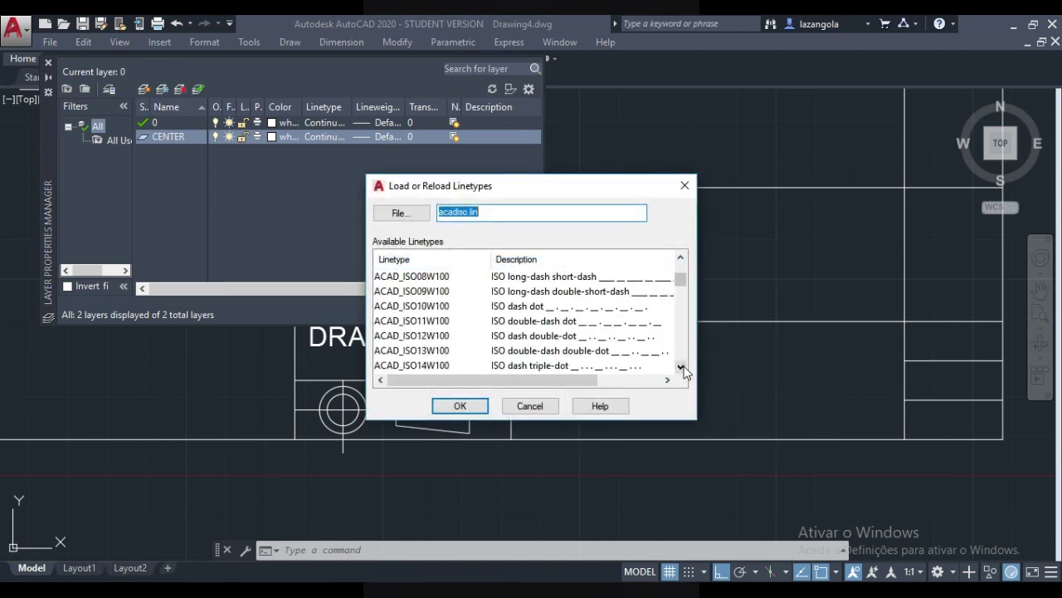
click(680, 366)
click(681, 366)
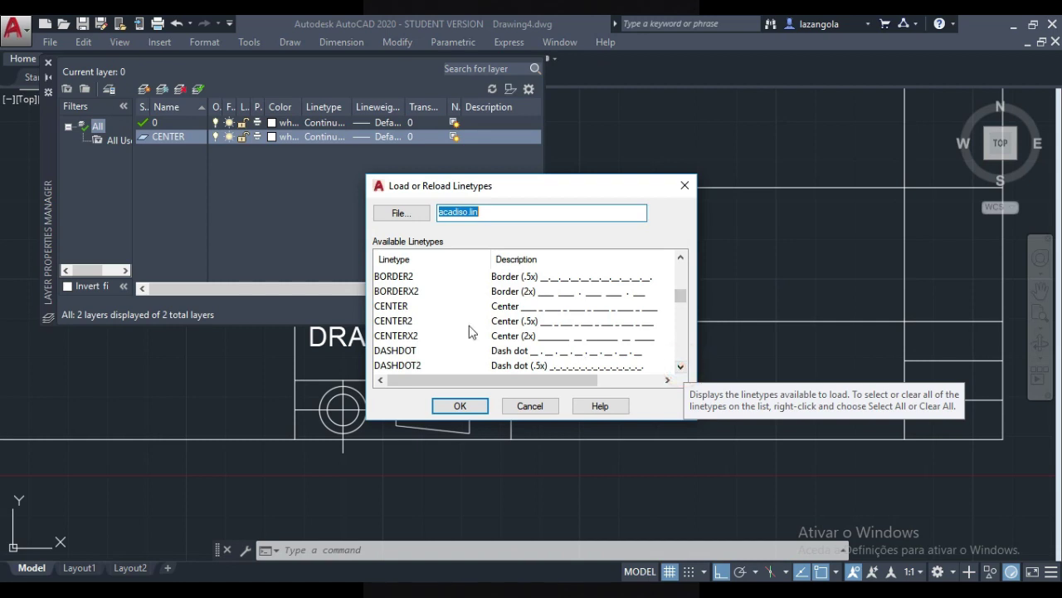
click(502, 279)
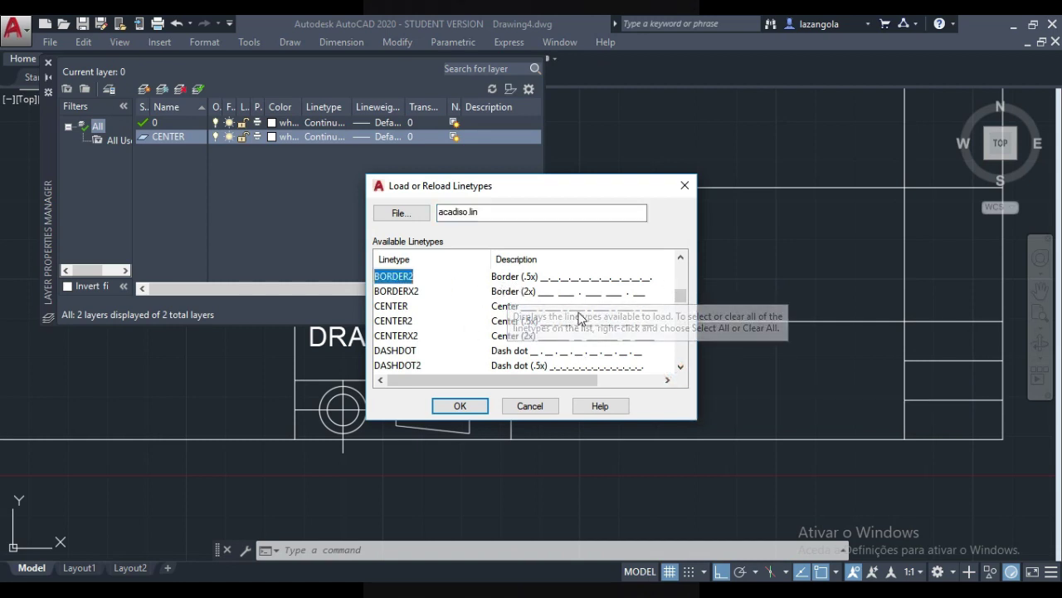
click(437, 319)
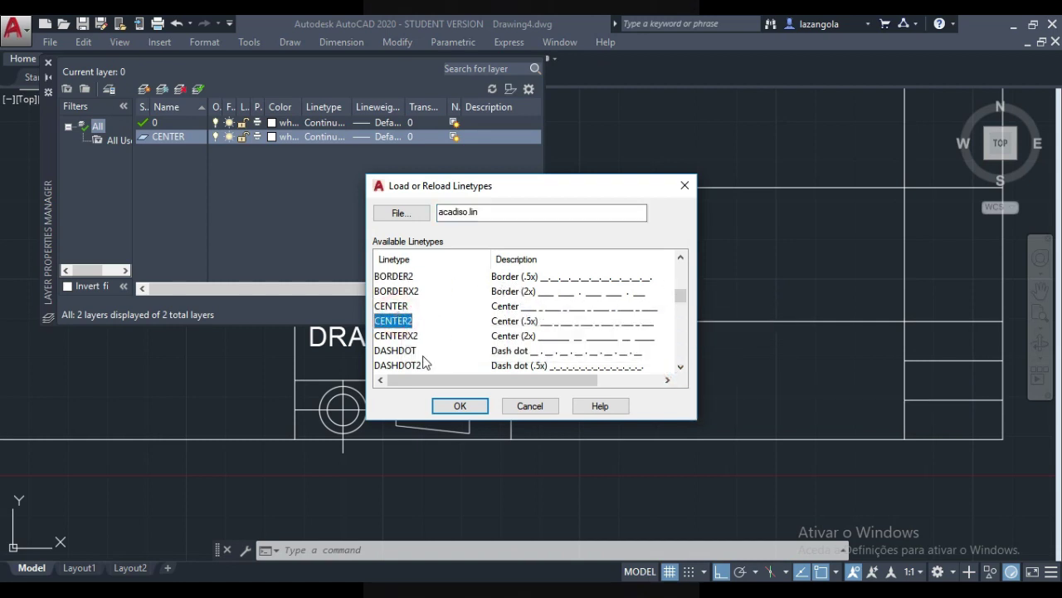
click(446, 405)
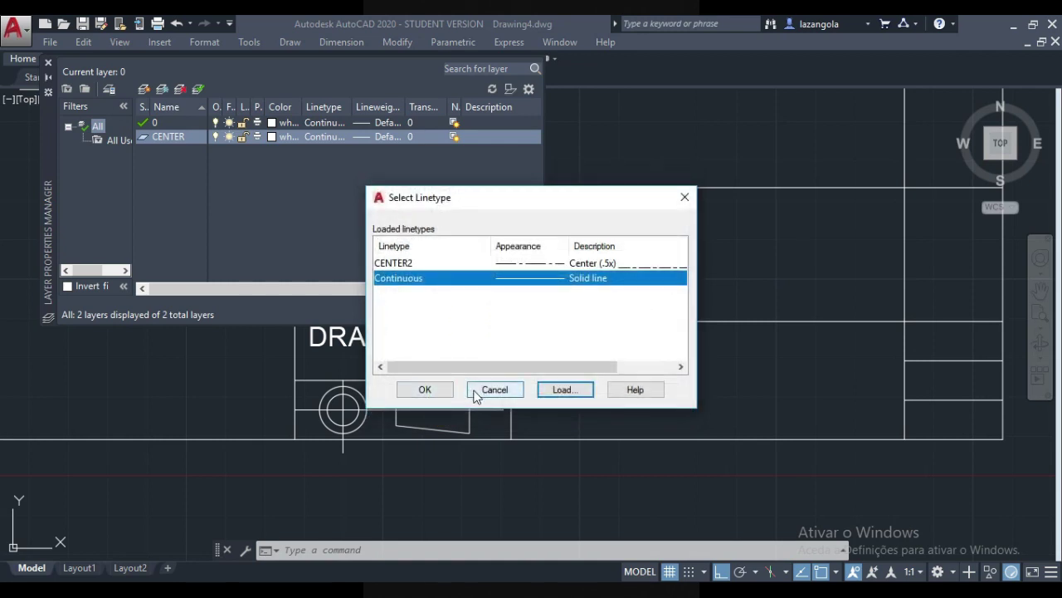
click(398, 264)
click(424, 390)
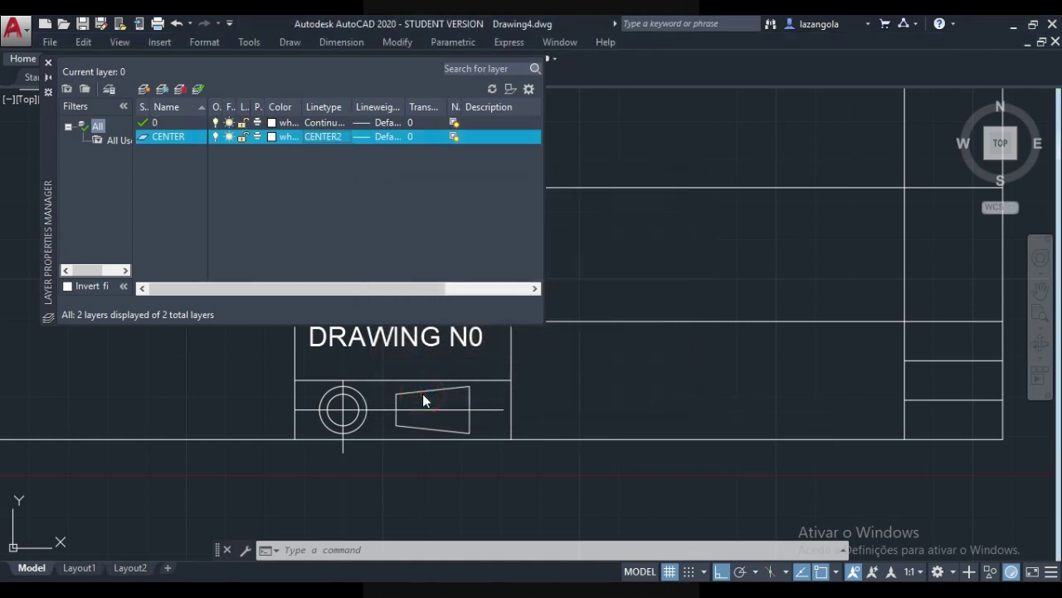
click(381, 409)
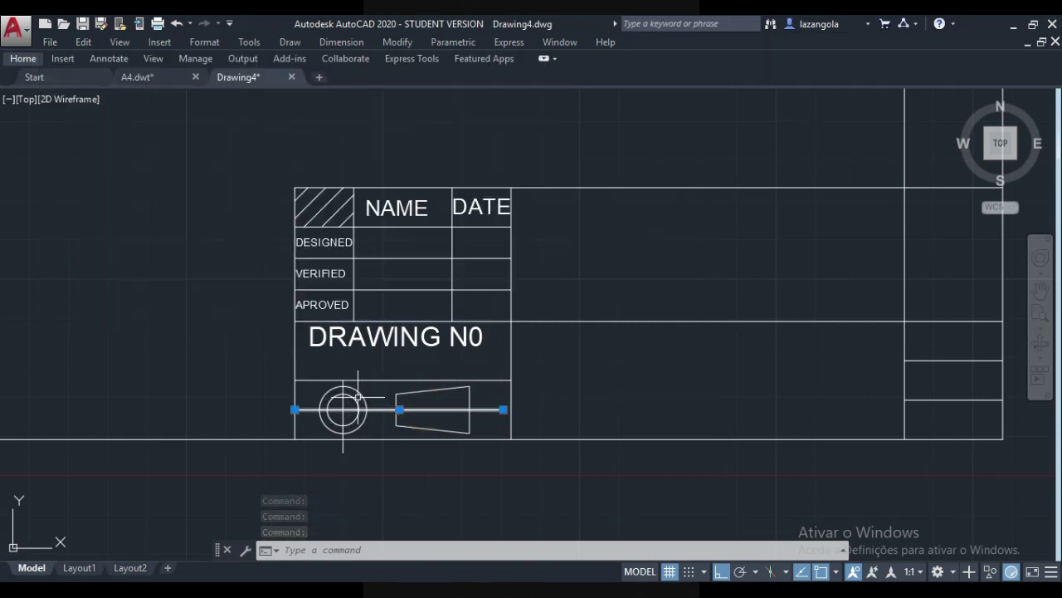
click(343, 399)
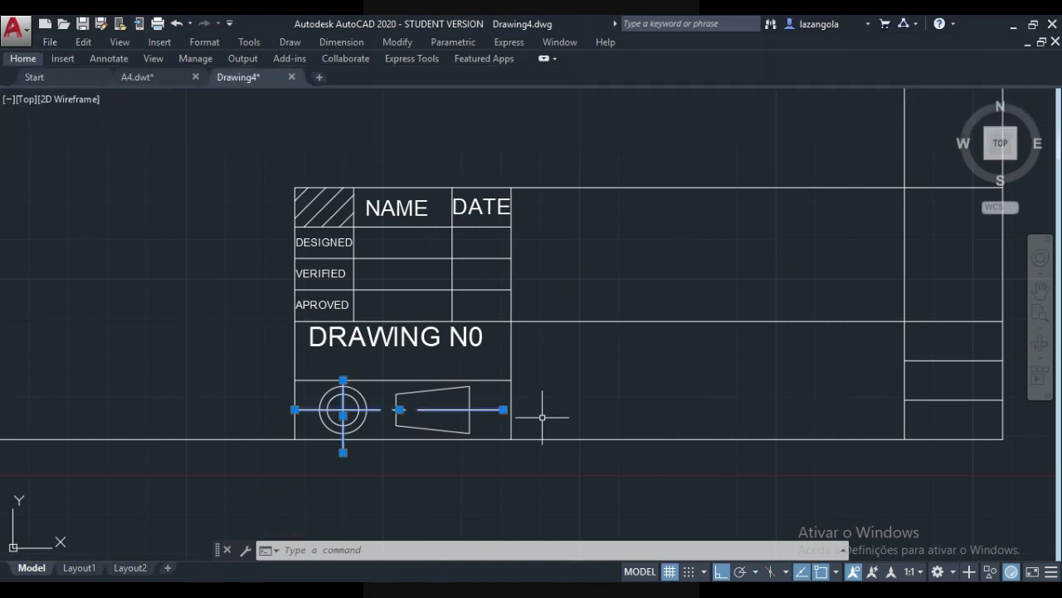
key(Escape)
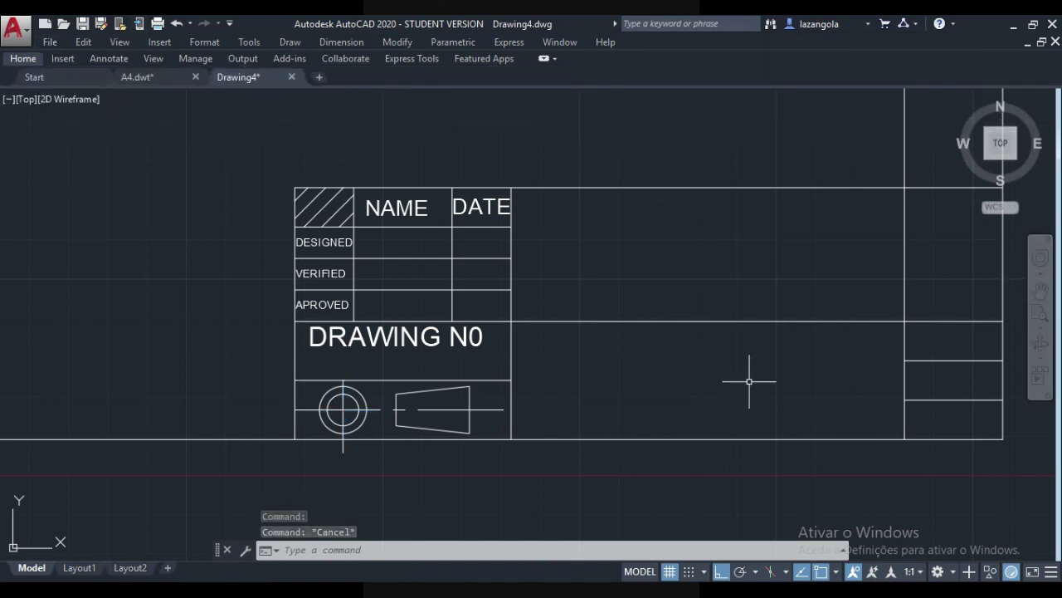
middle_drag(996, 345, 810, 329)
click(769, 322)
key(Escape)
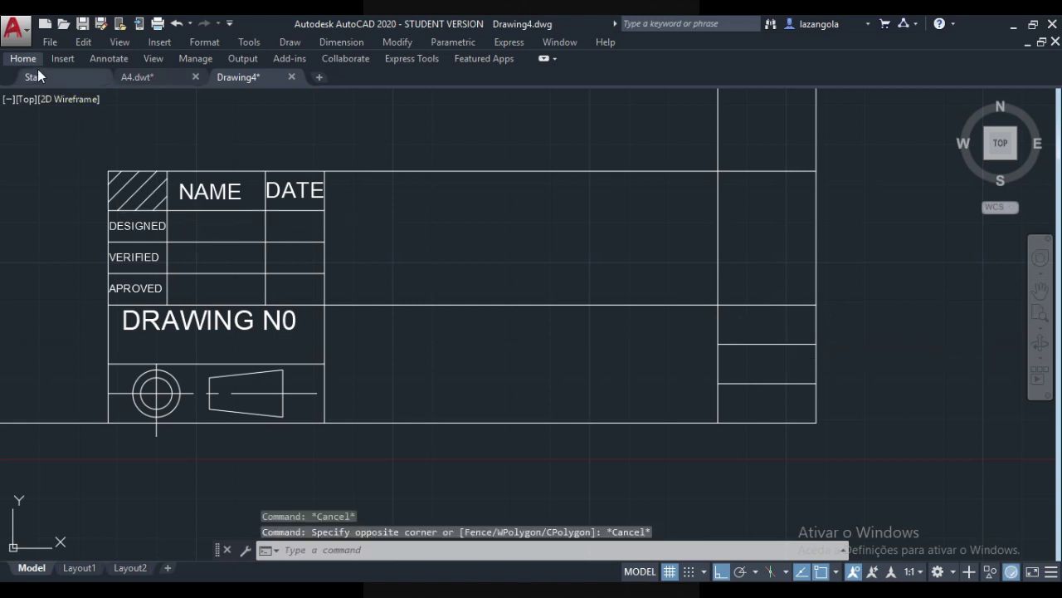
click(639, 529)
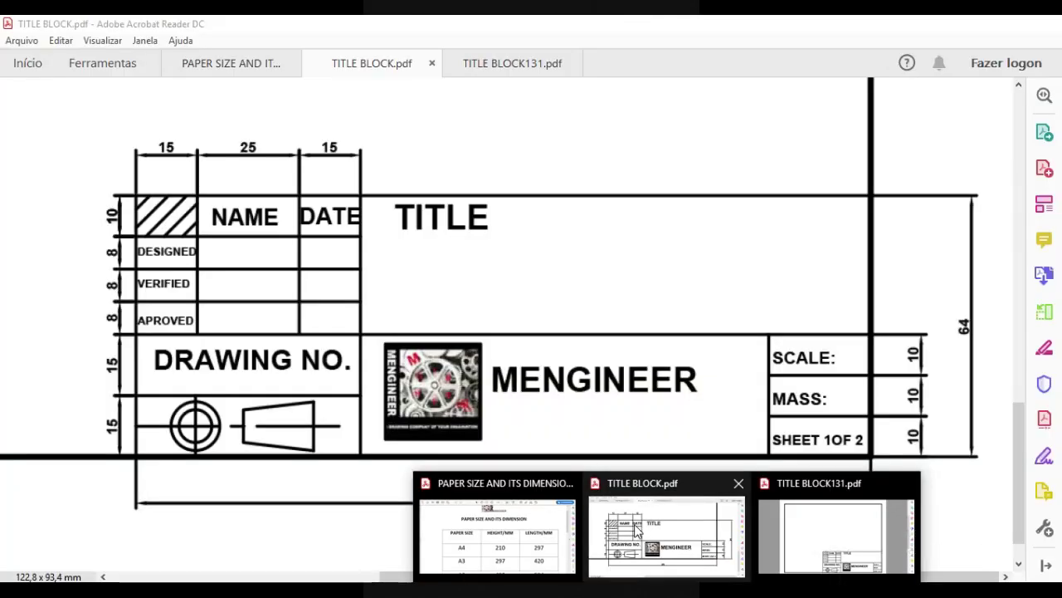
key(alt+Tab)
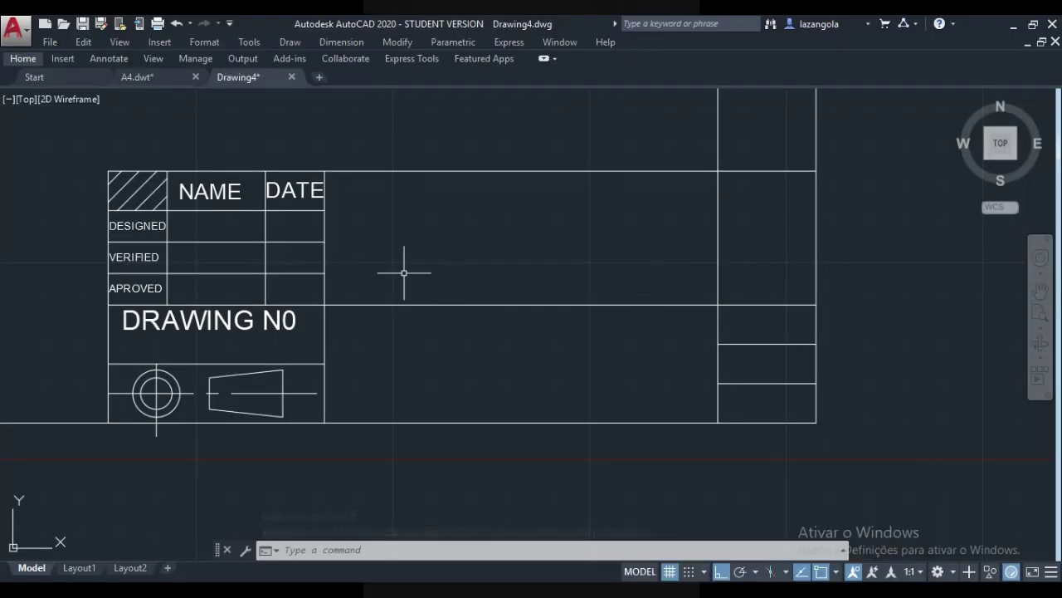
- Back in Drawing4, start single-line text in the right-hand cell with height 2 and rotation 0
click(36, 77)
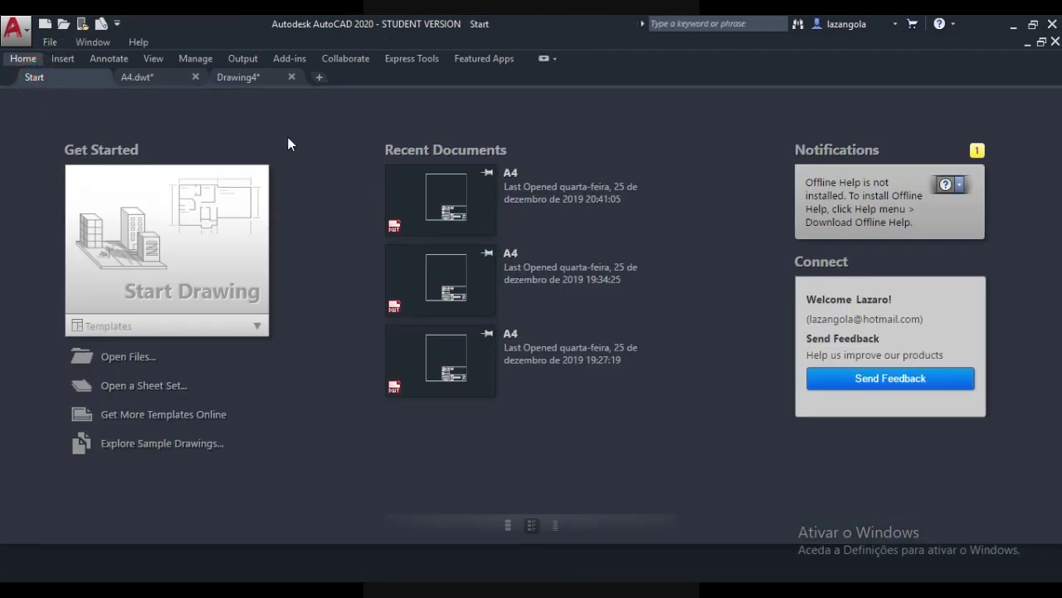
click(234, 77)
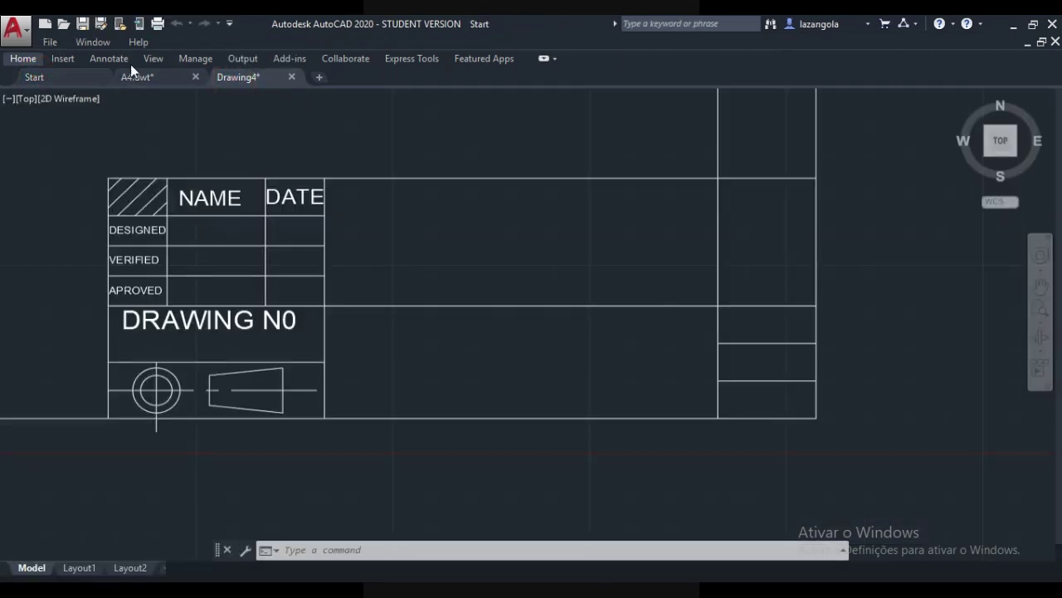
click(31, 56)
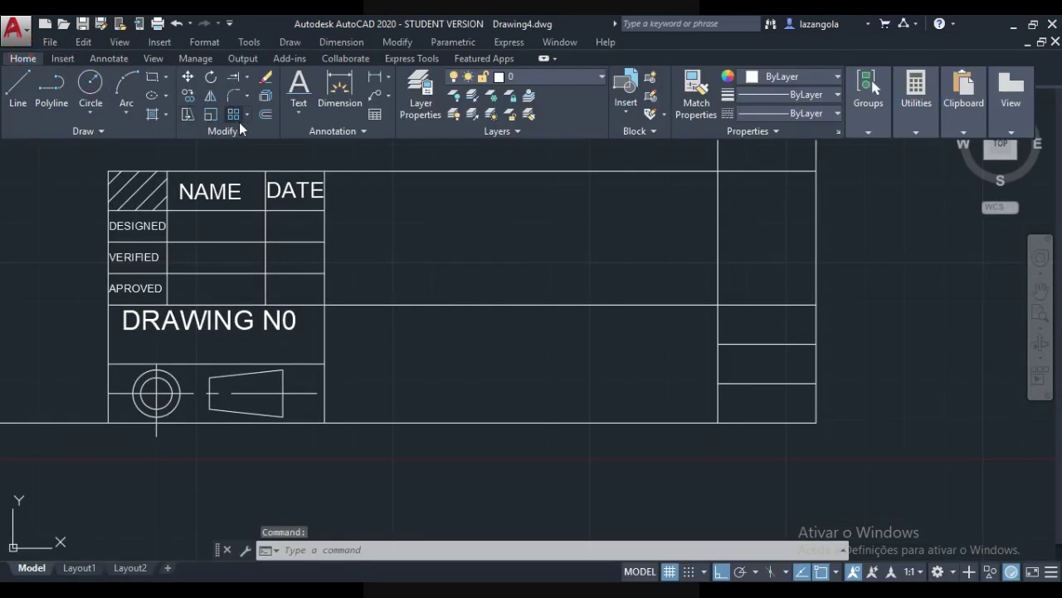
click(299, 86)
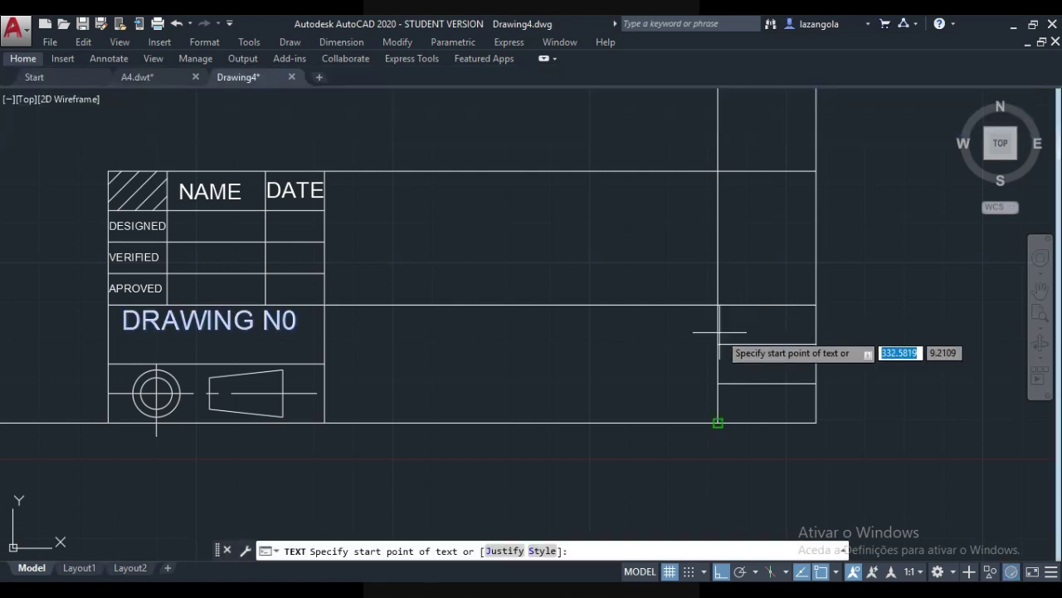
click(719, 342)
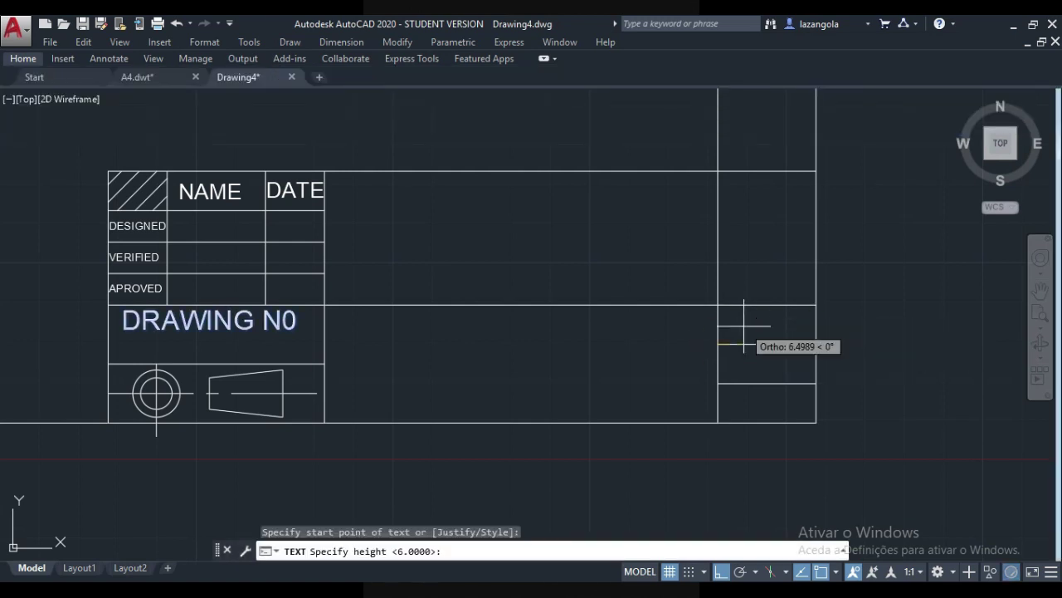
text(2)
key(Return)
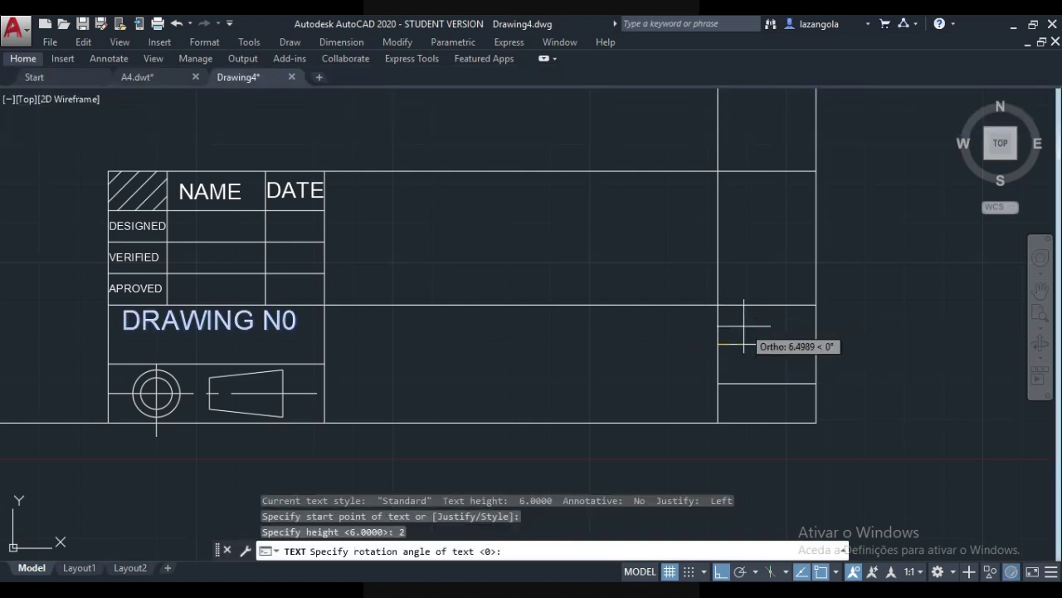
text(0)
key(Return)
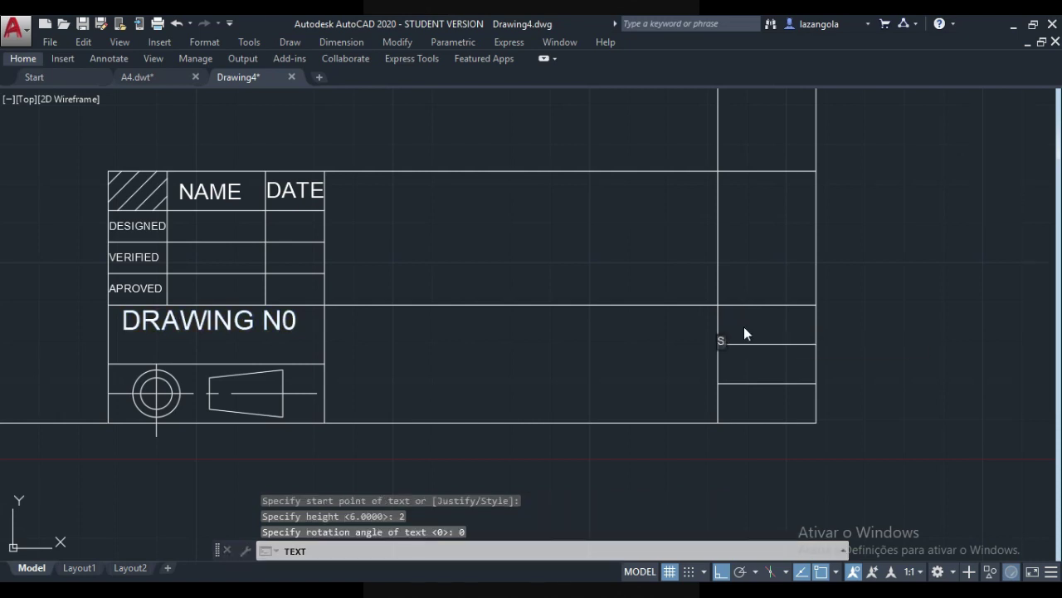
- Enter the text SCALE, end the text command, and select the new label
text(SCALE)
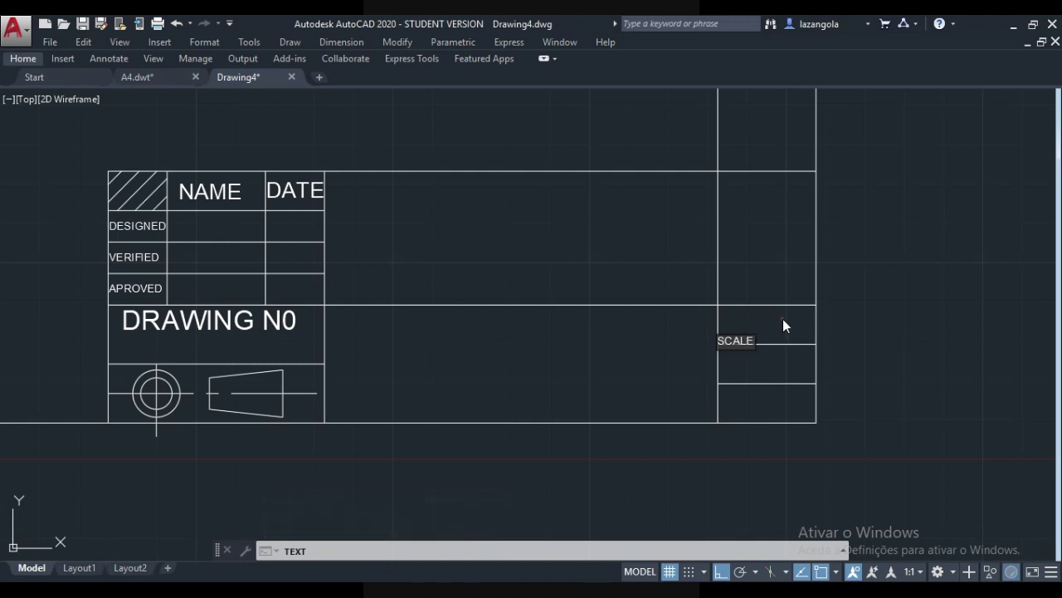
click(783, 319)
key(Return)
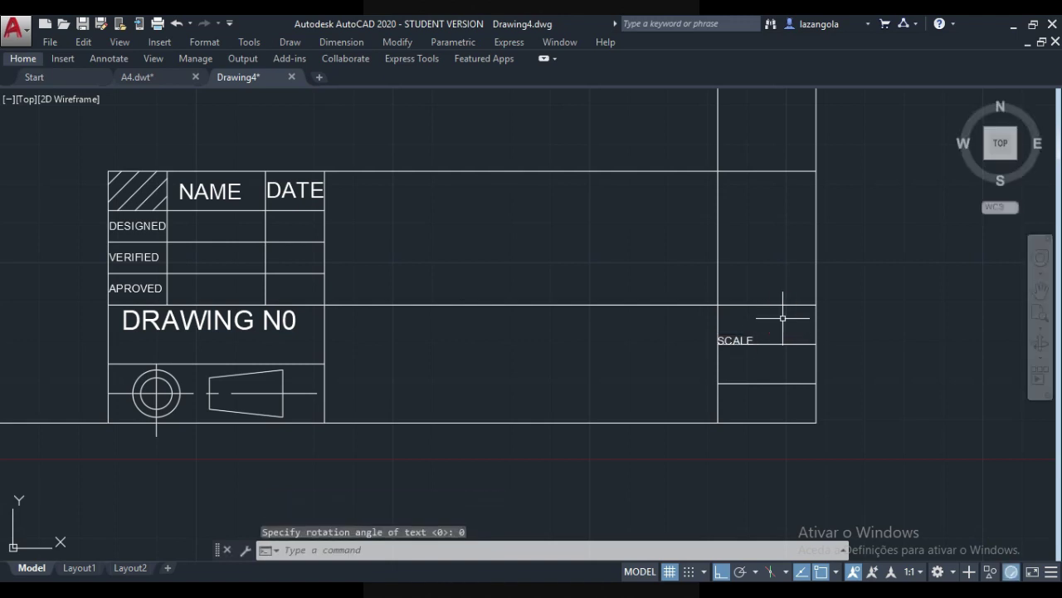
click(744, 339)
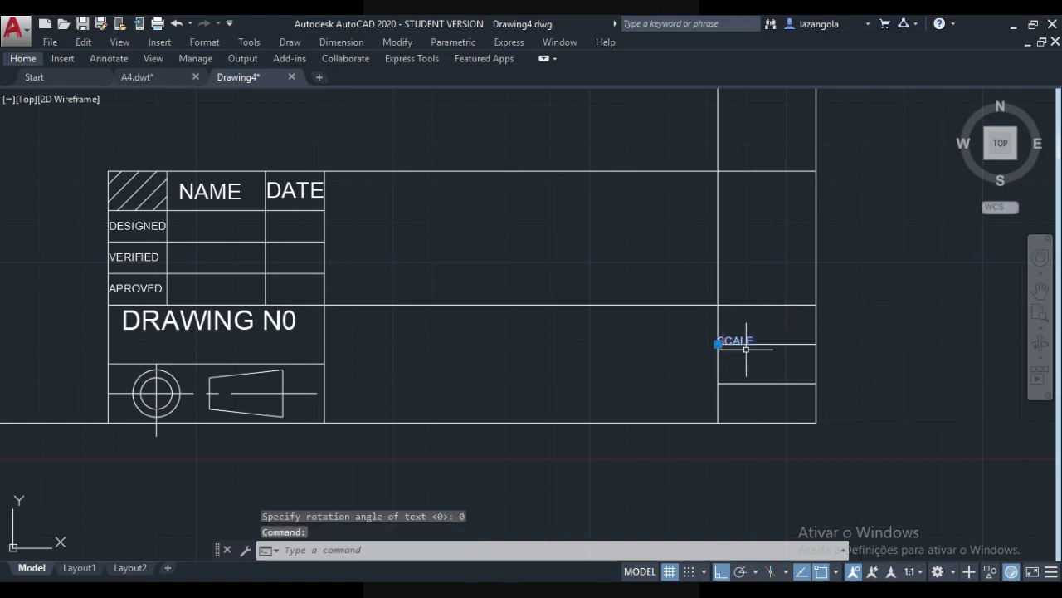
- Change the SCALE label's text height to 4 through Quick Properties
right_click(741, 340)
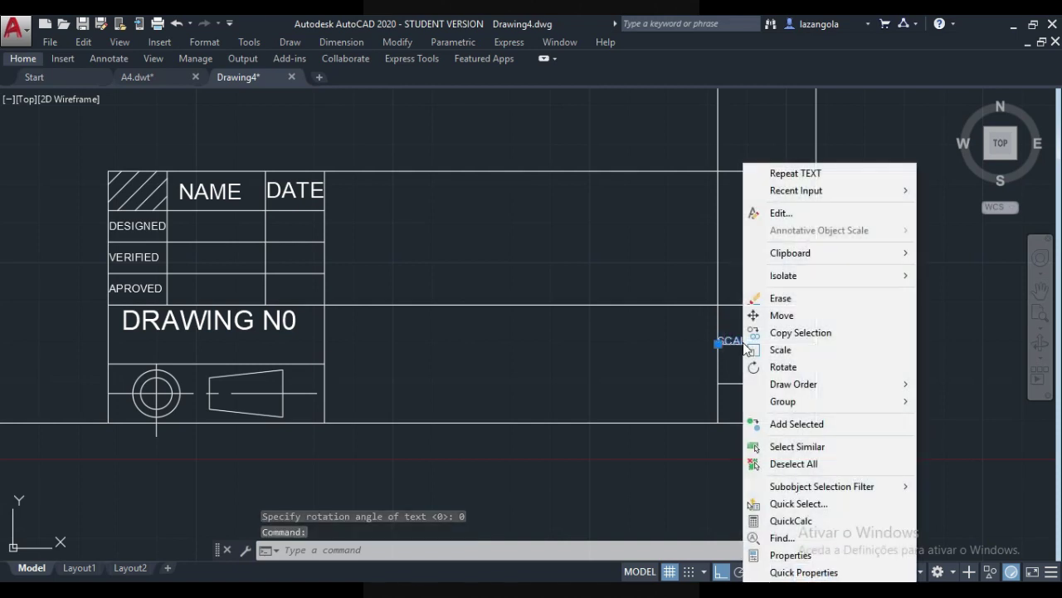
click(807, 572)
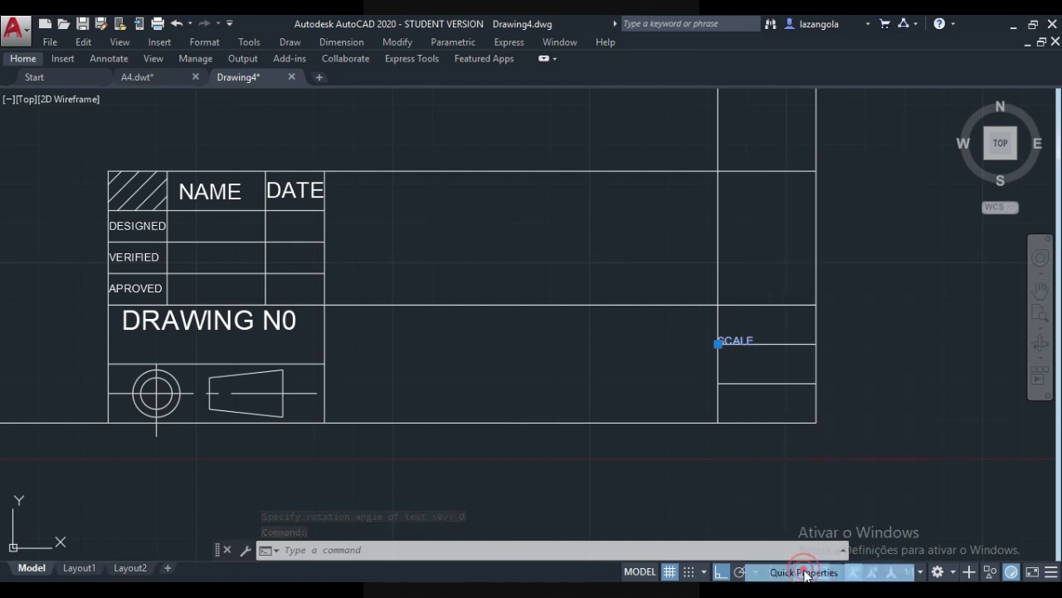
click(914, 506)
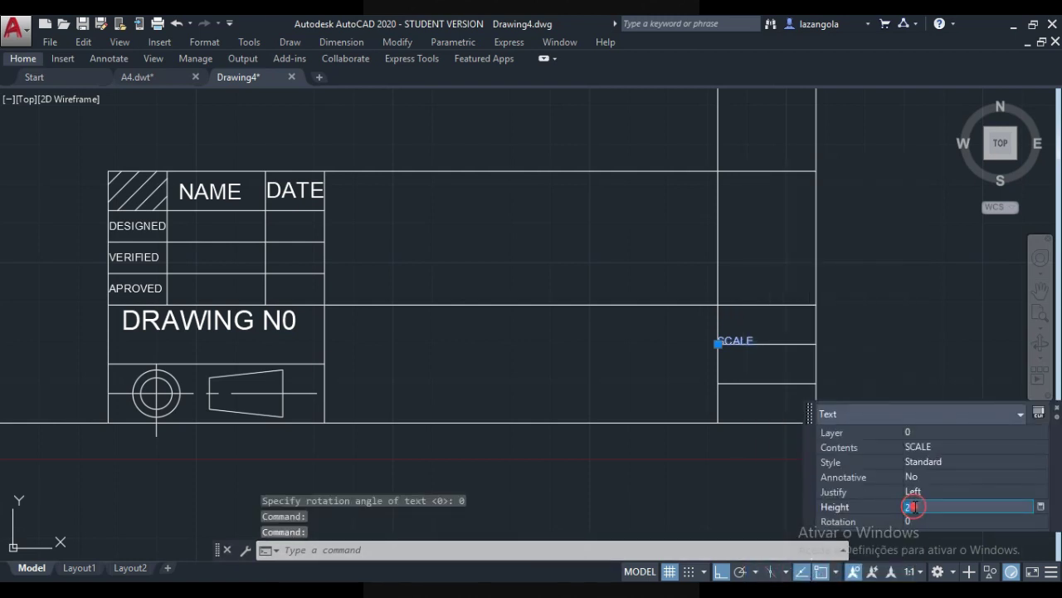
key(Tab)
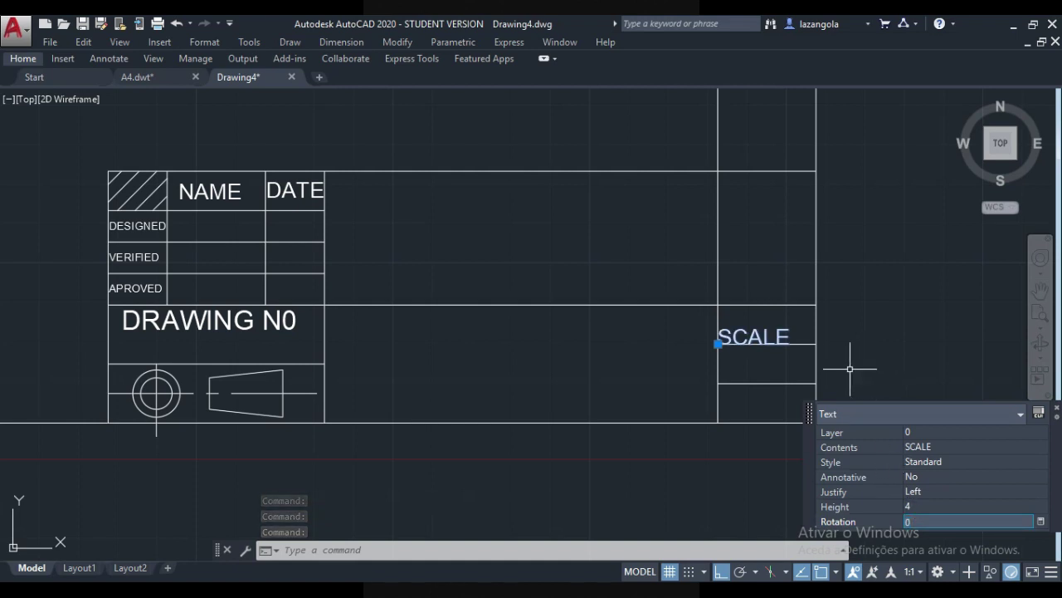
click(1057, 411)
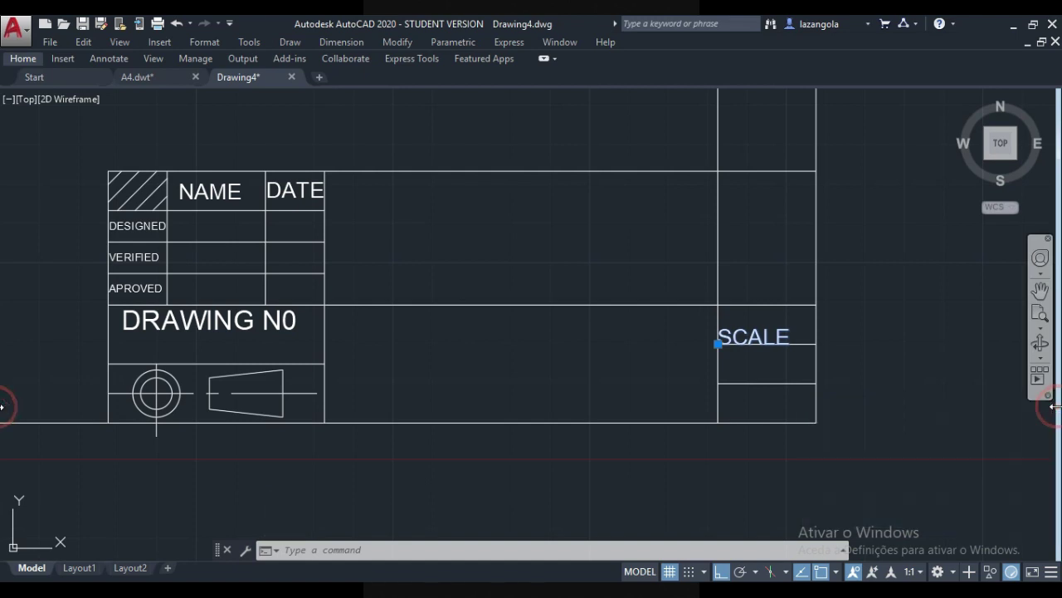
- Move the SCALE label slightly lower within its cell
click(718, 343)
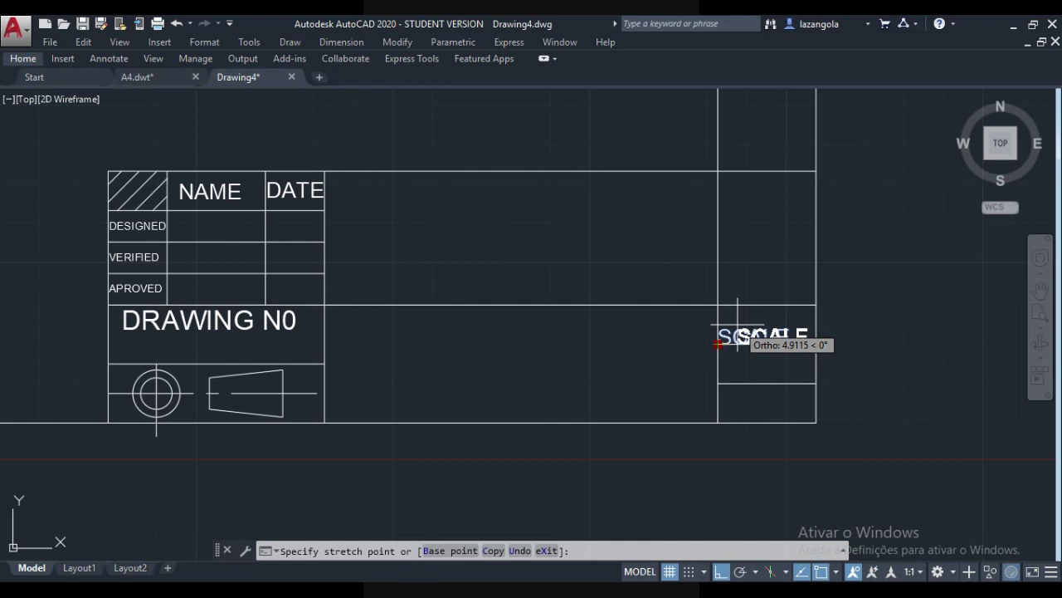
key(Escape)
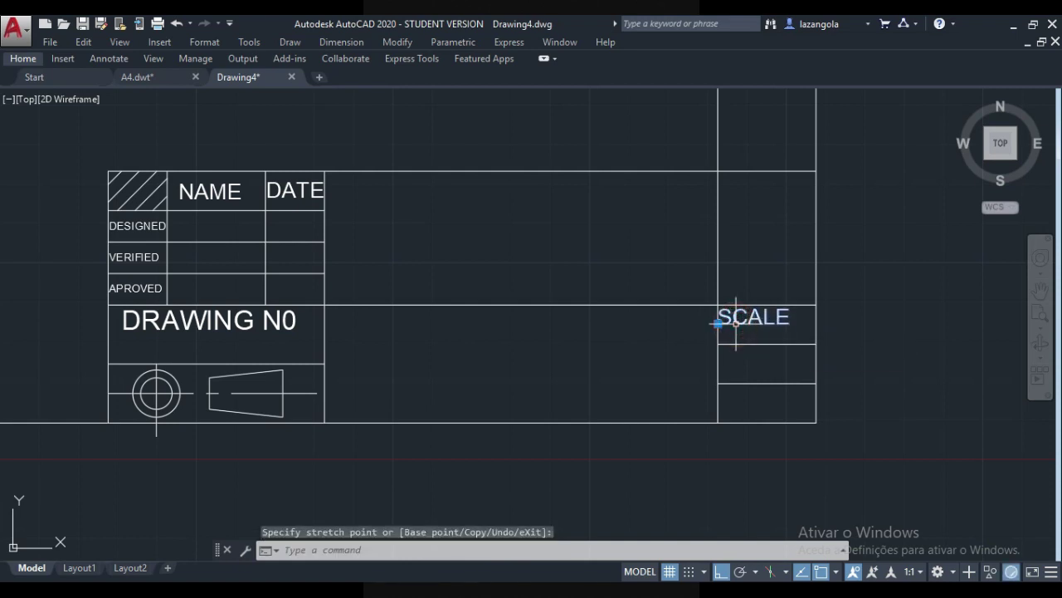
click(24, 59)
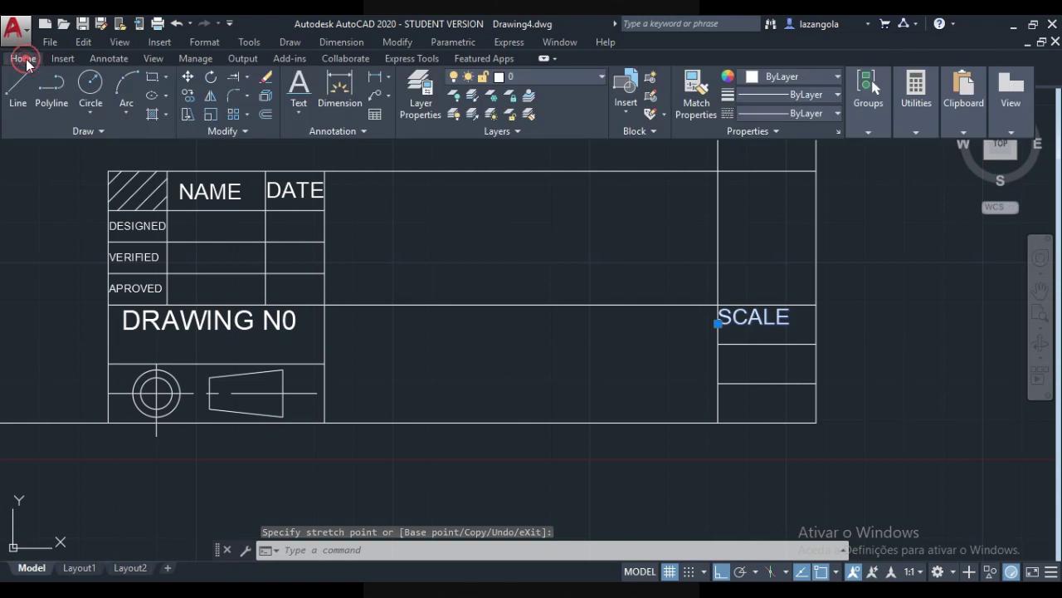
click(187, 76)
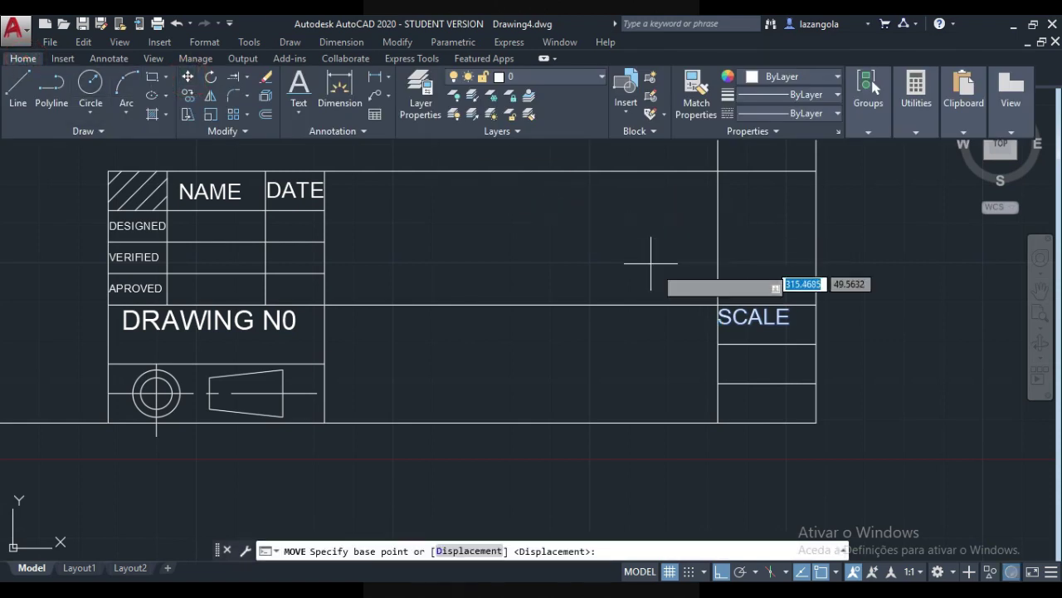
click(745, 315)
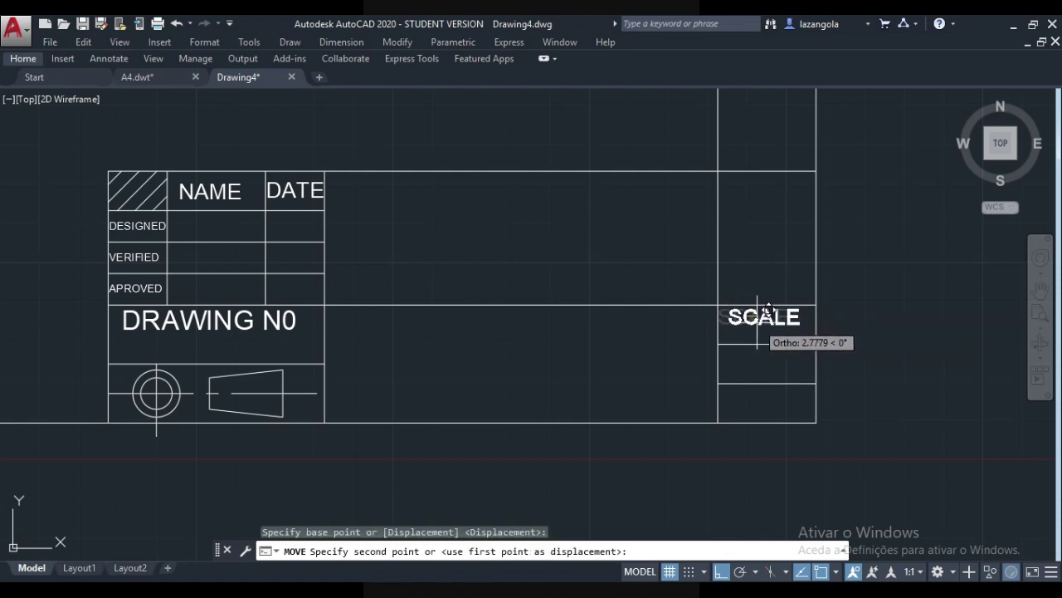
click(753, 327)
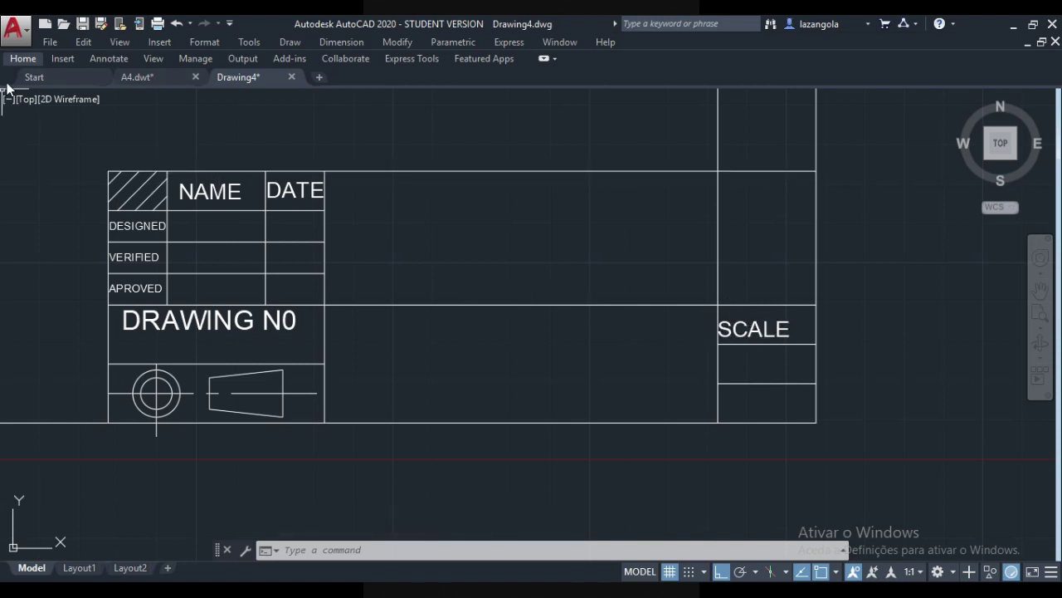
- Copy the SCALE label into the cells below and retype the middle copy as MASS
click(22, 59)
click(171, 91)
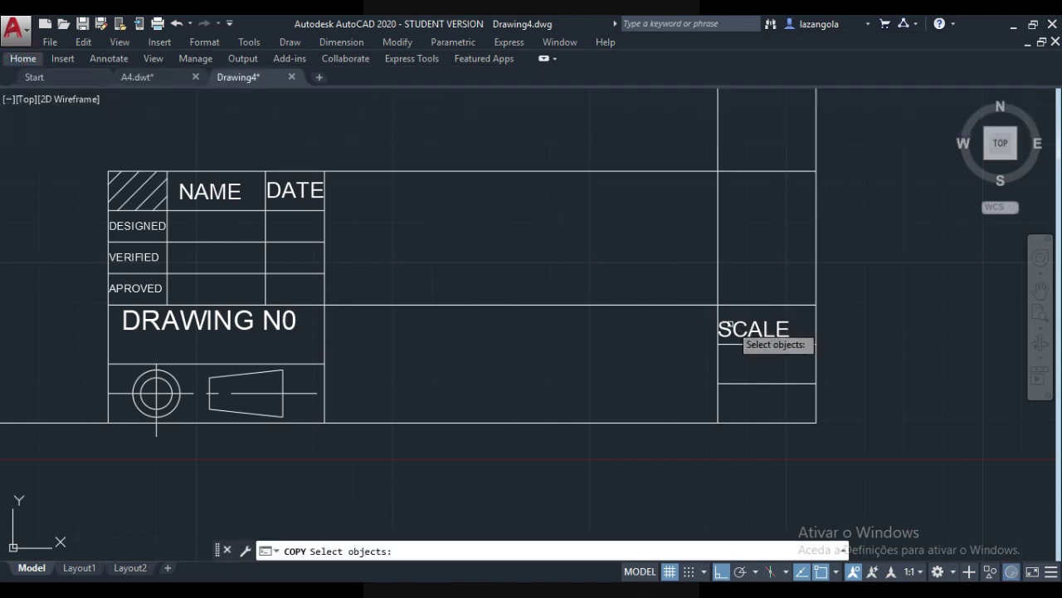
double_click(752, 369)
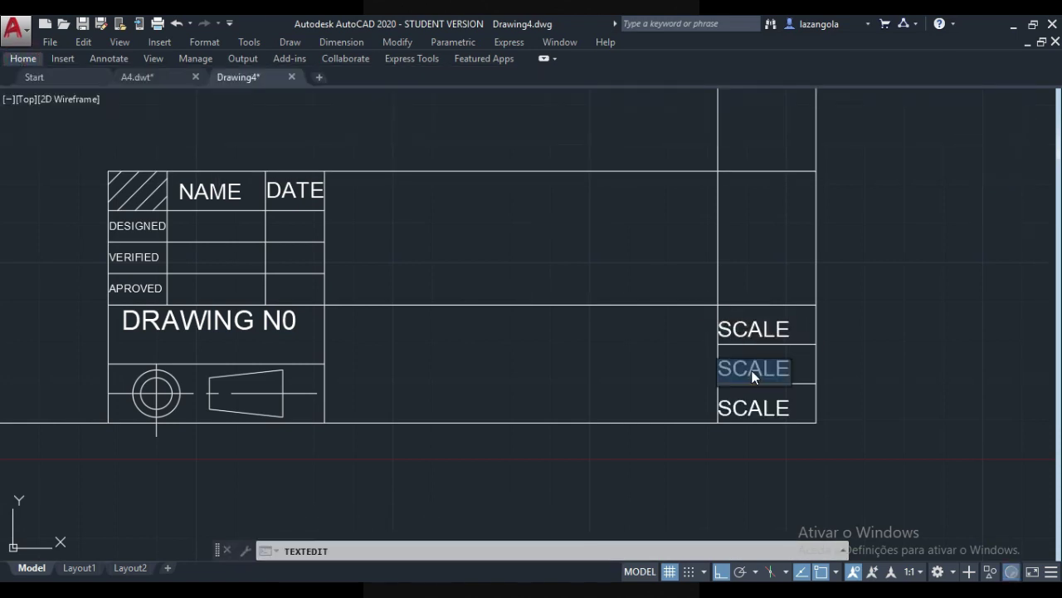
text(MASS)
key(Return)
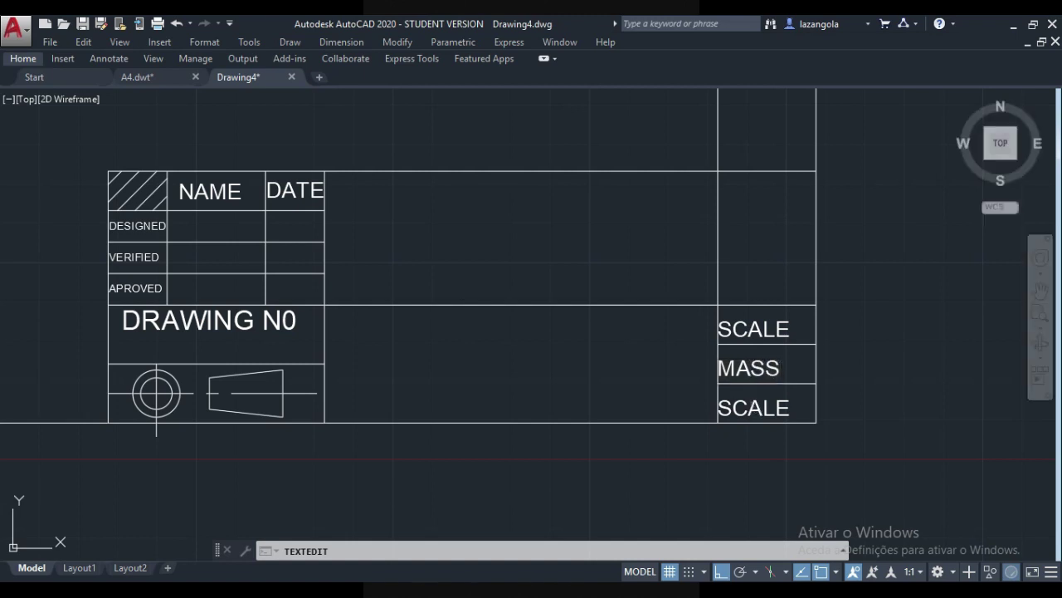
- Retype the bottom copy as SHEET 1 OF 2
click(749, 408)
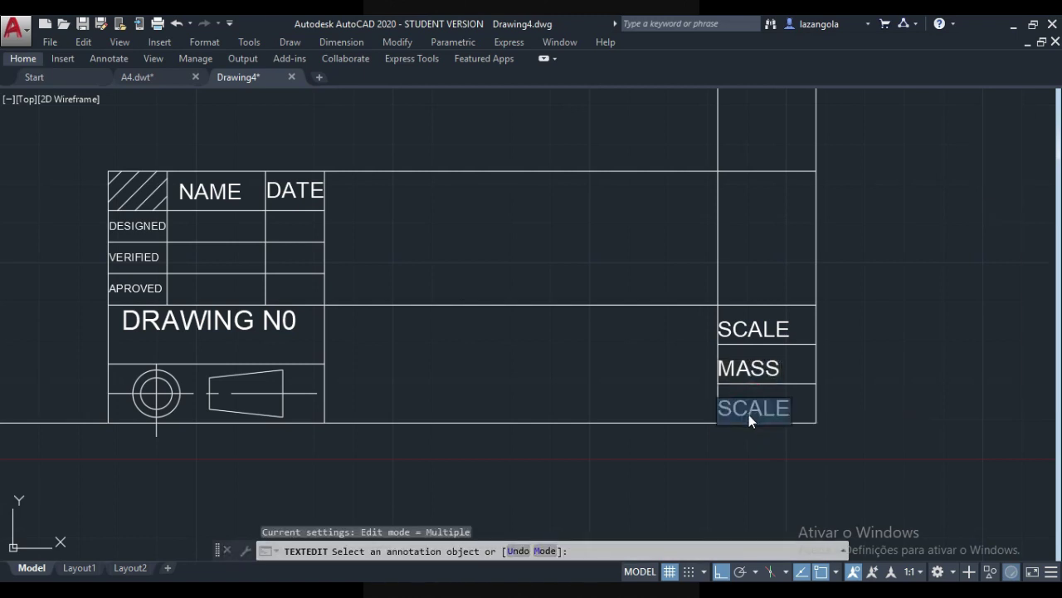
text(SHEE)
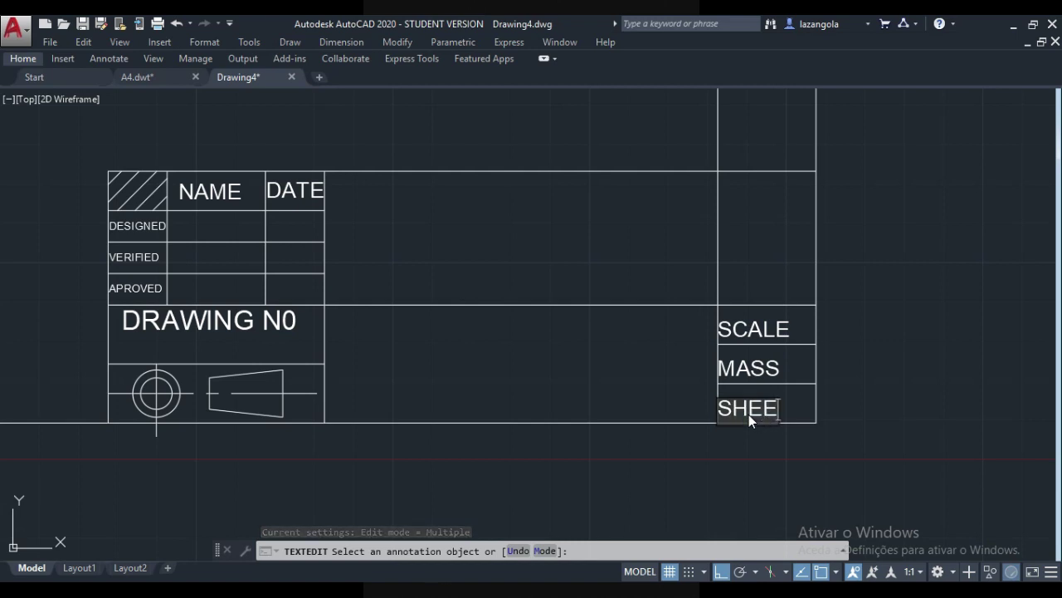
text(T 1)
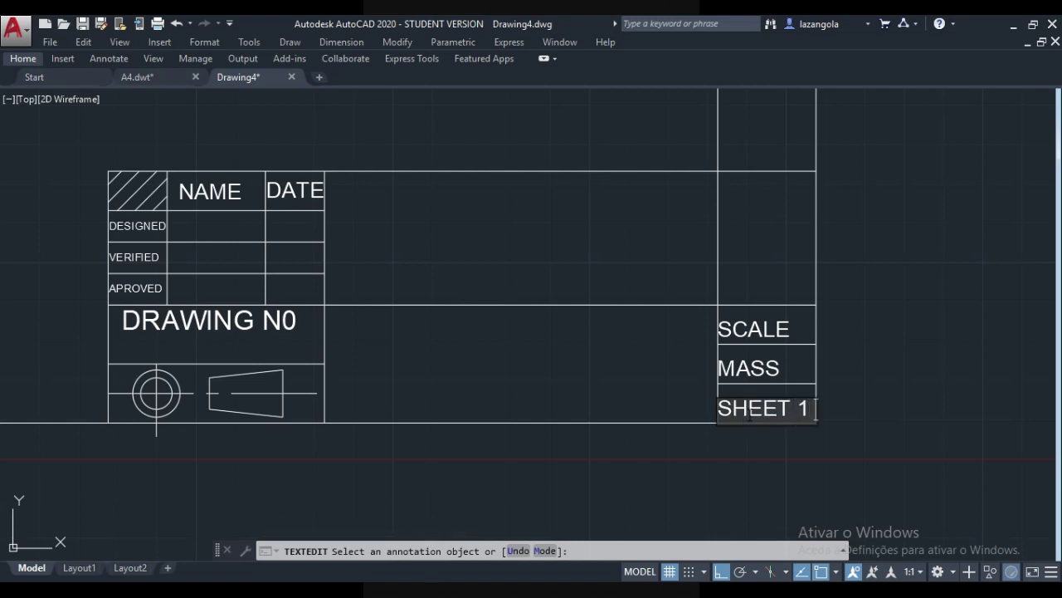
text( OF 2)
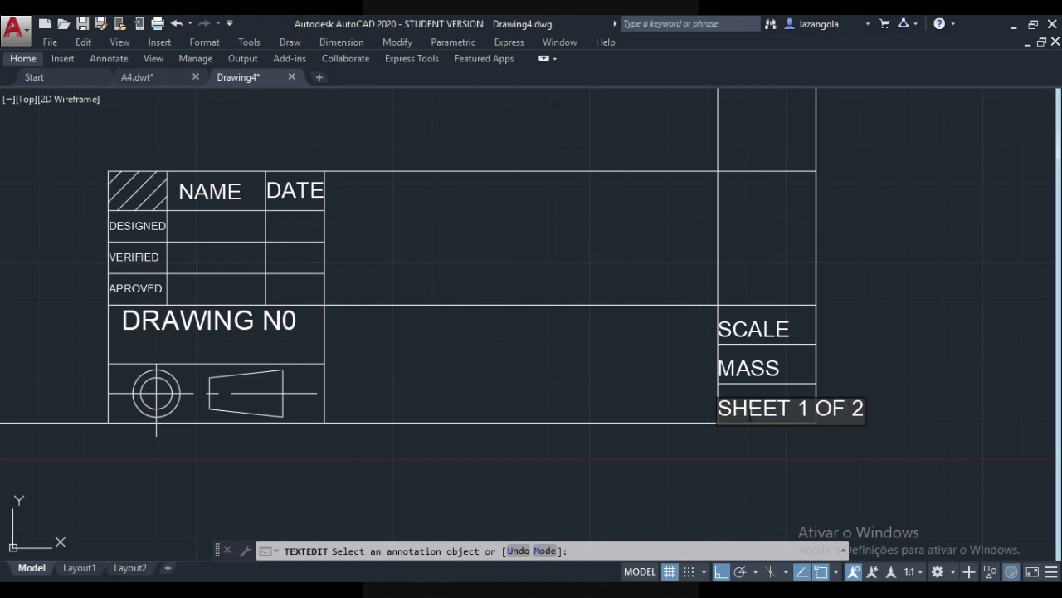
click(849, 346)
key(Escape)
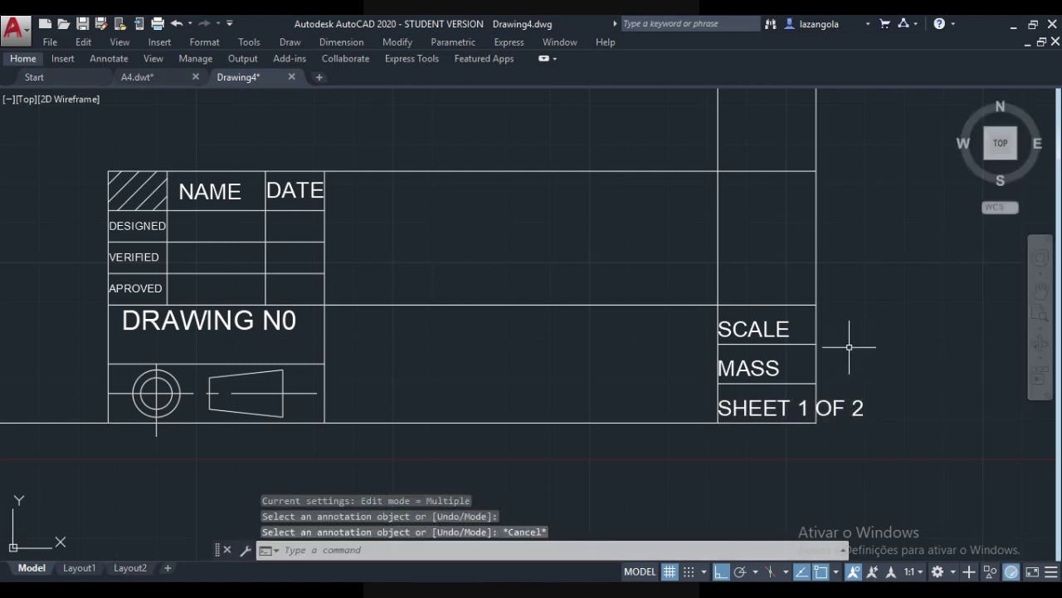
- Set the SHEET 1 OF 2 text height in Quick Properties, trying 2 and settling on 2.5
click(784, 408)
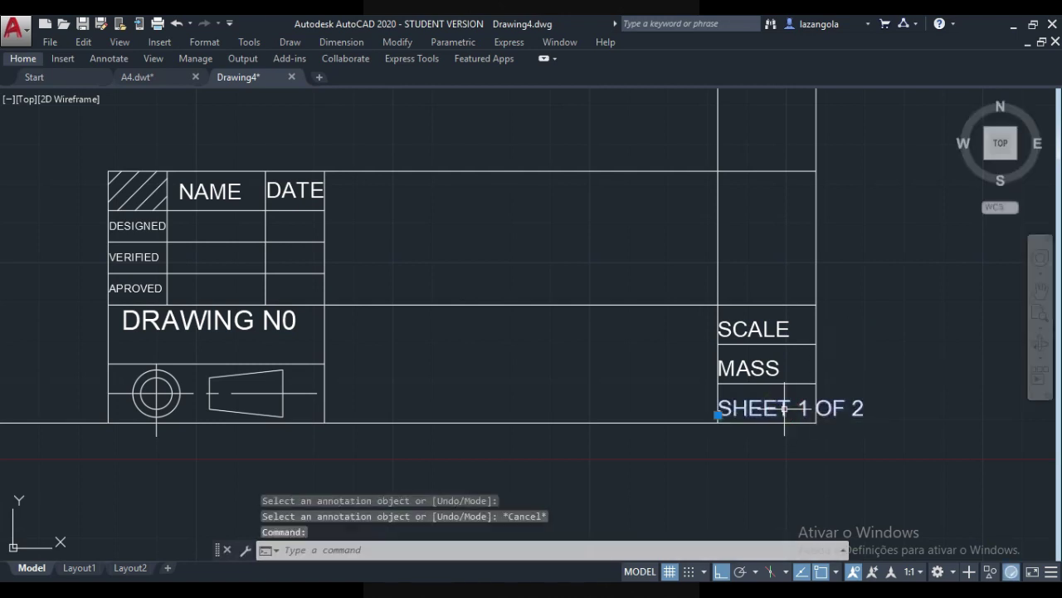
right_click(784, 408)
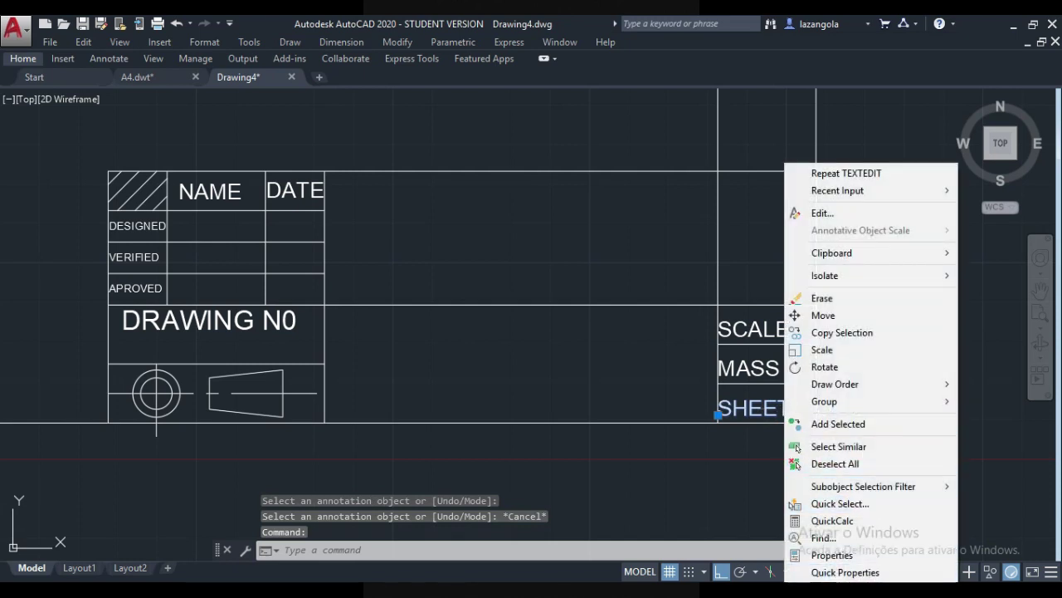
click(858, 572)
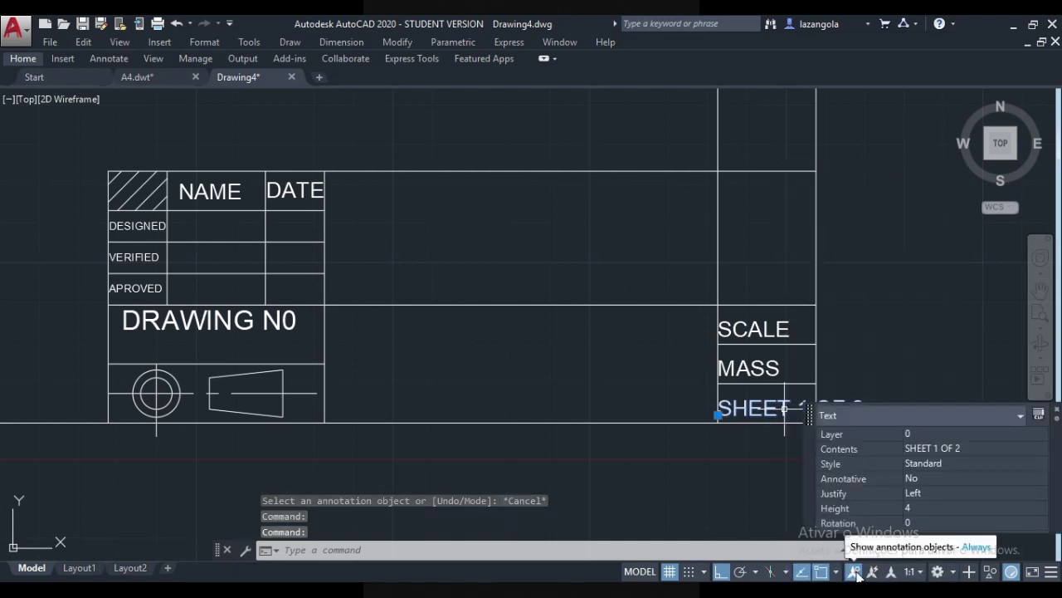
click(923, 504)
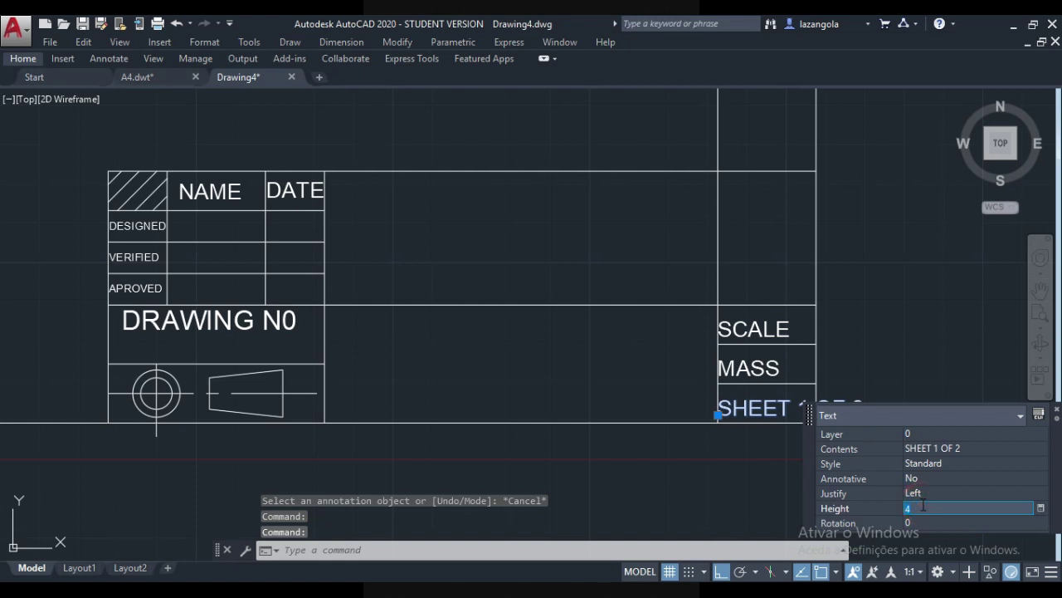
text(2)
key(Tab)
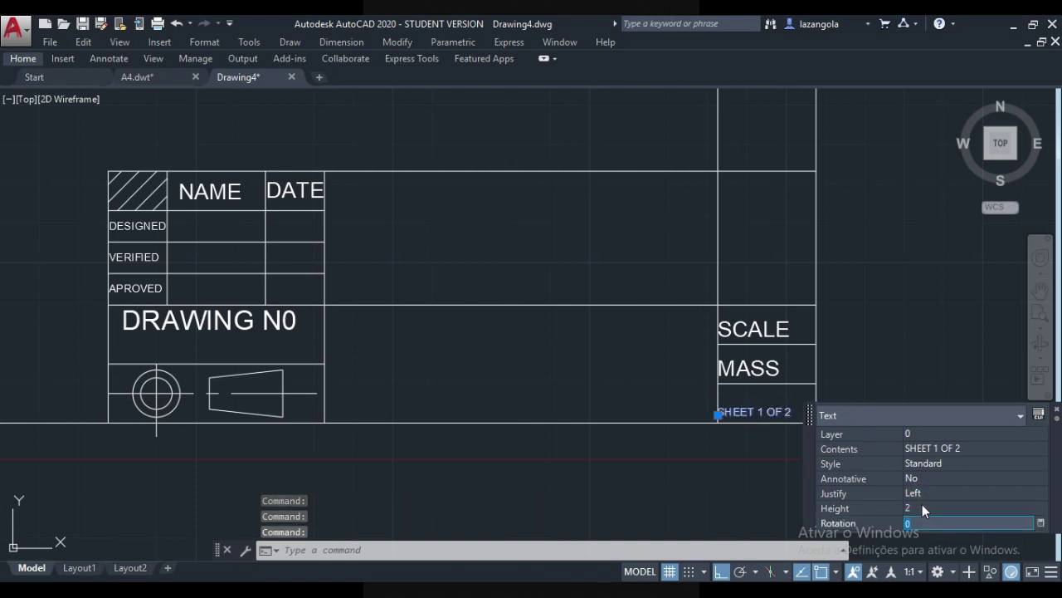
click(922, 503)
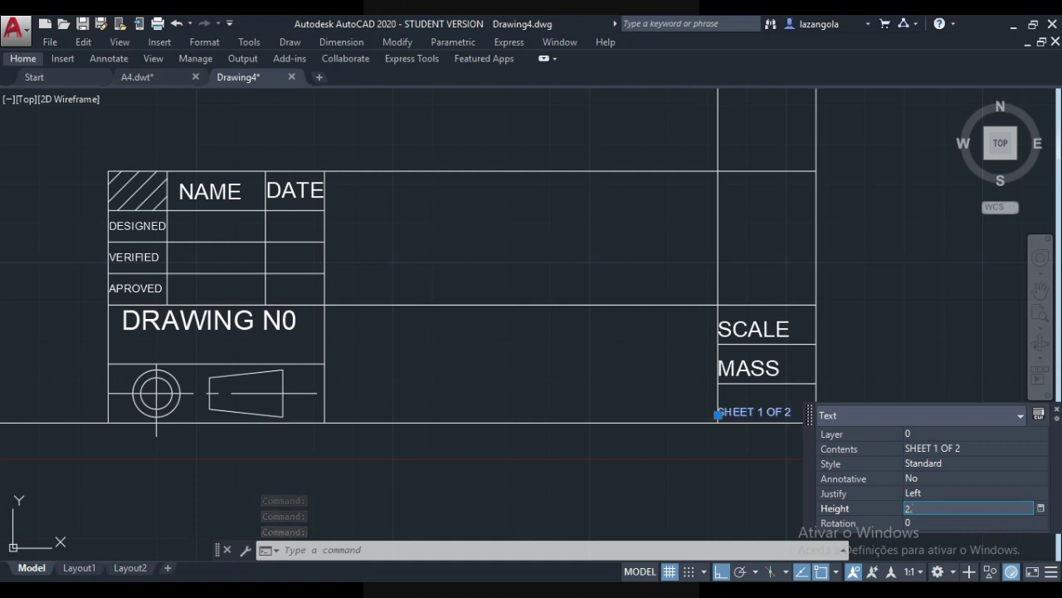
text(2.5)
key(Tab)
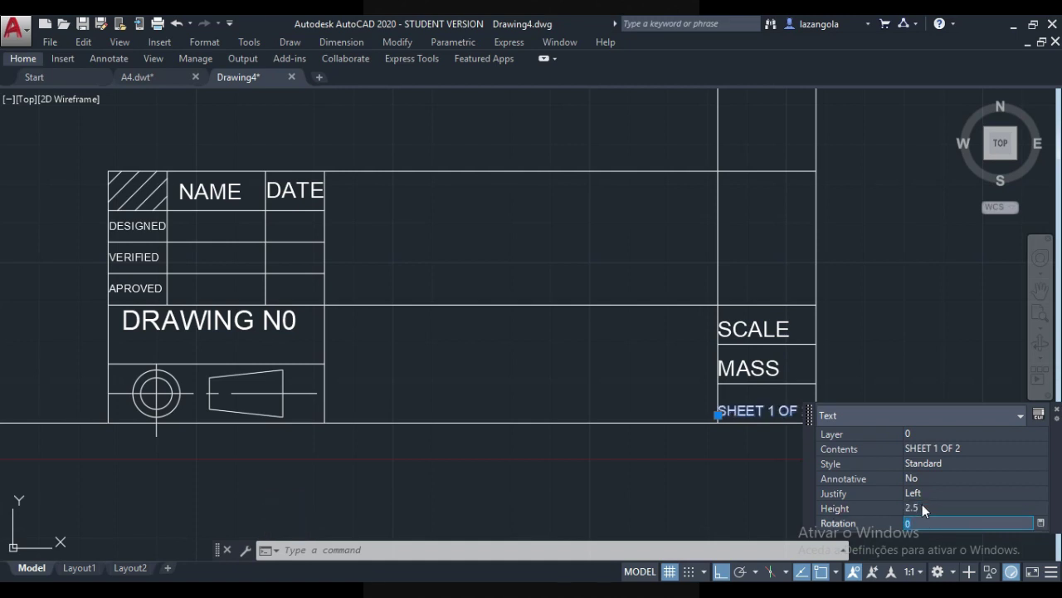
click(1055, 412)
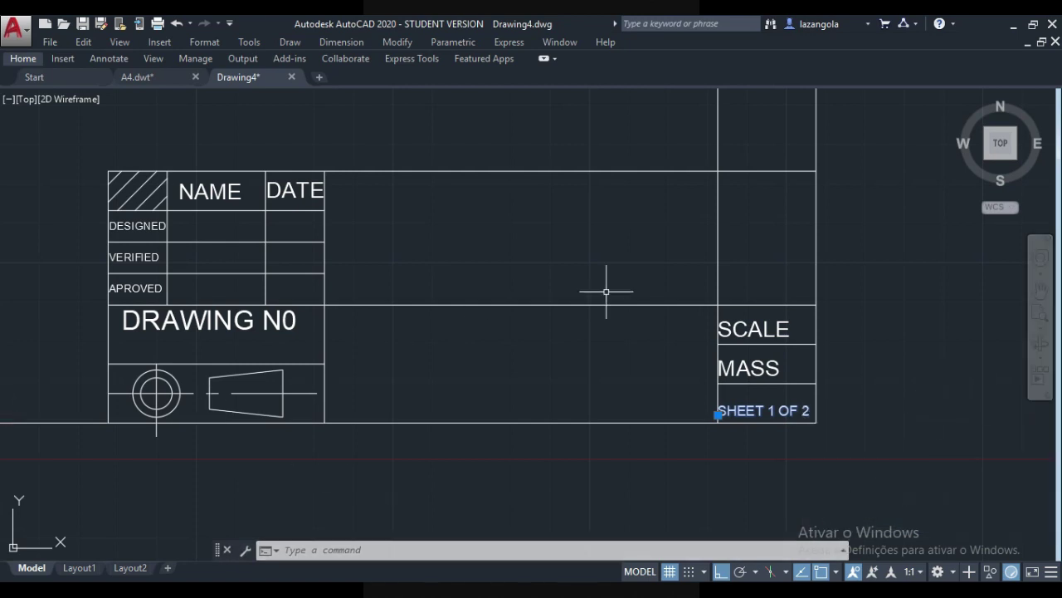
- Trim off the vertical line sticking up above the title block's right-hand column
scroll(631, 307, down, 8)
scroll(632, 321, up, 4)
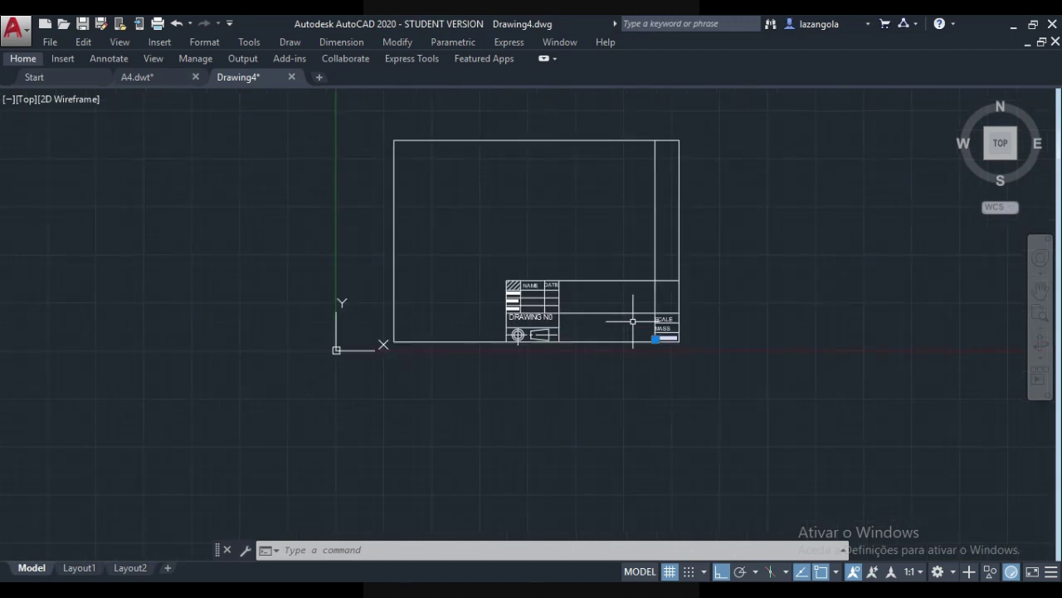
click(23, 60)
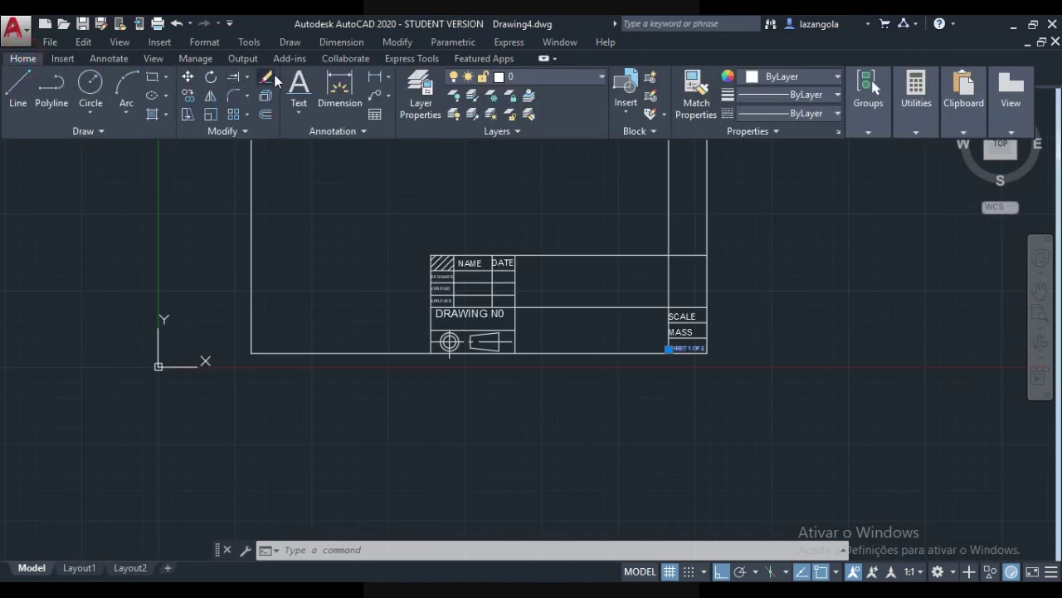
click(236, 79)
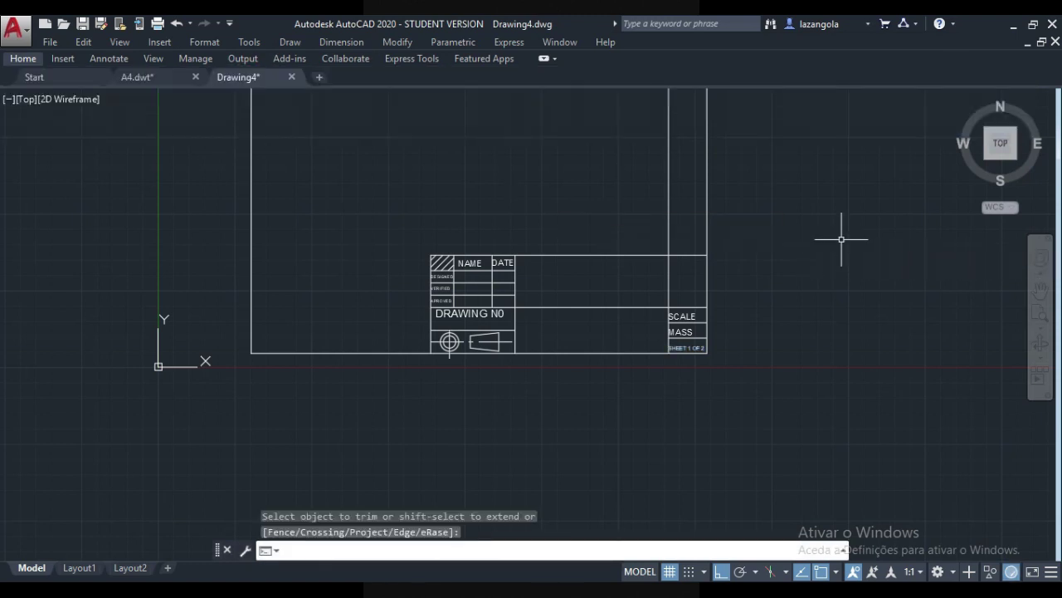
click(670, 182)
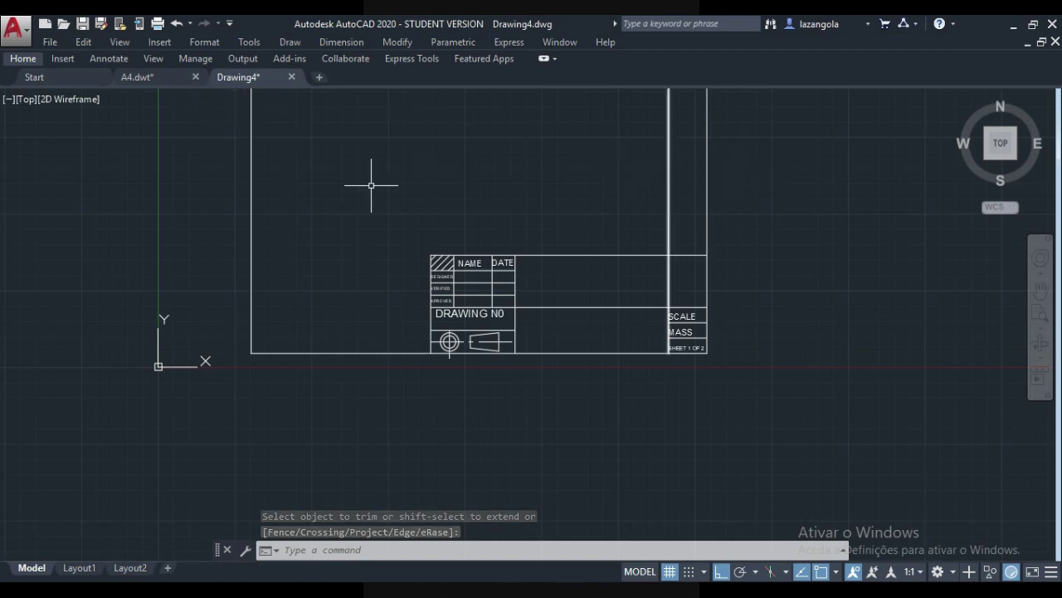
key(Escape)
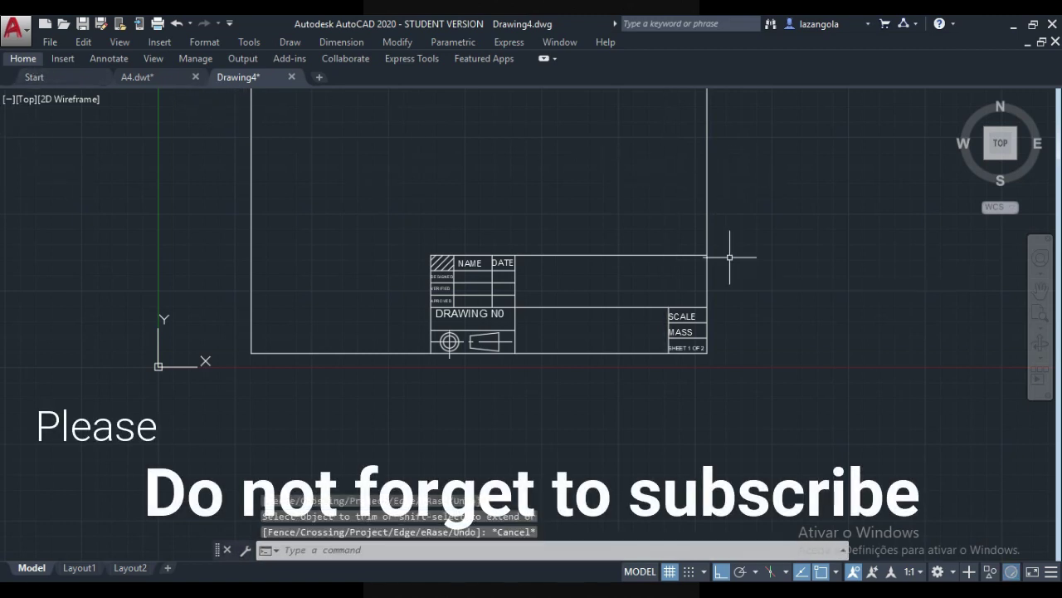
click(29, 62)
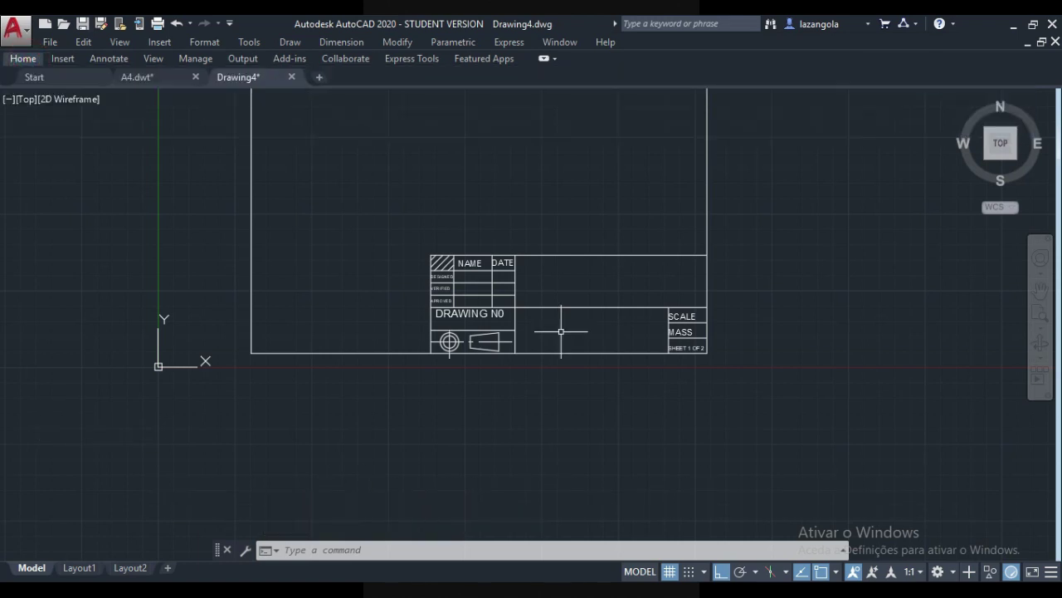